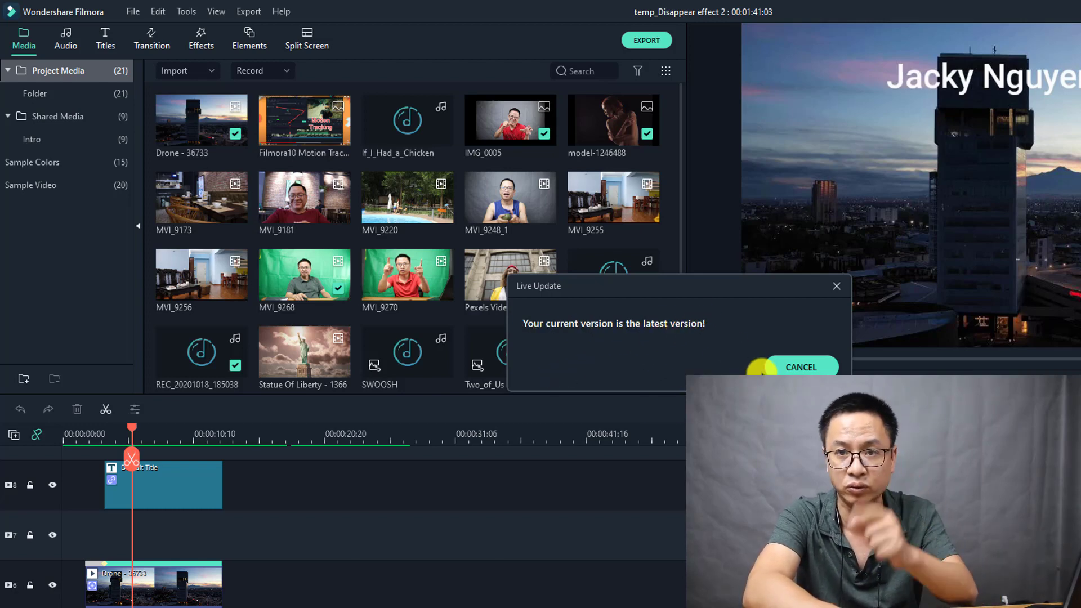
- Dismiss the Live Update message and look over the Wondershare Filmora X product web page
left_click(785, 367)
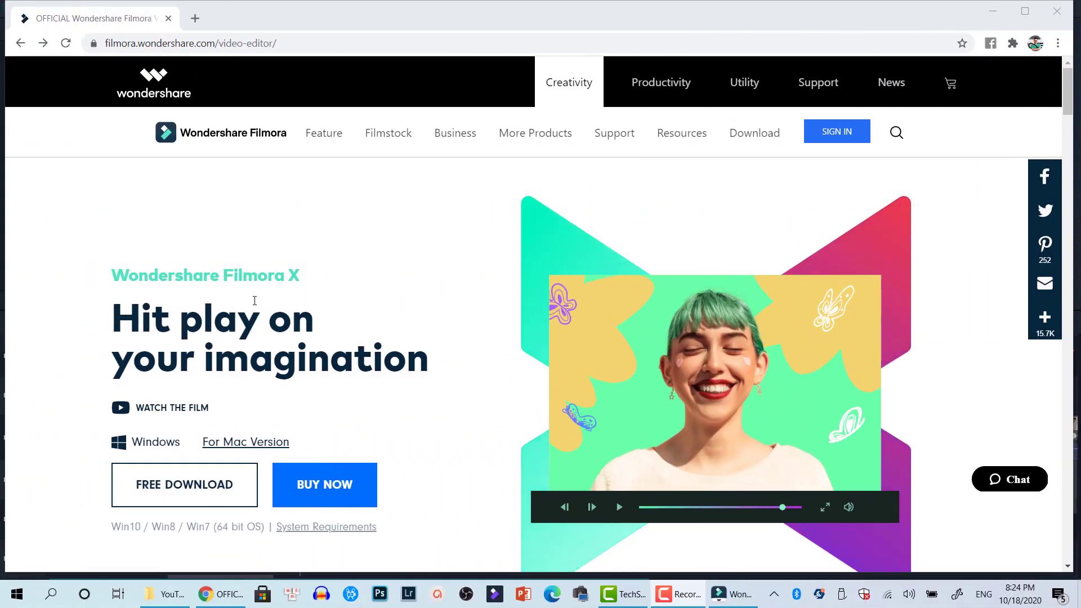
scroll(248, 360, "down", 4)
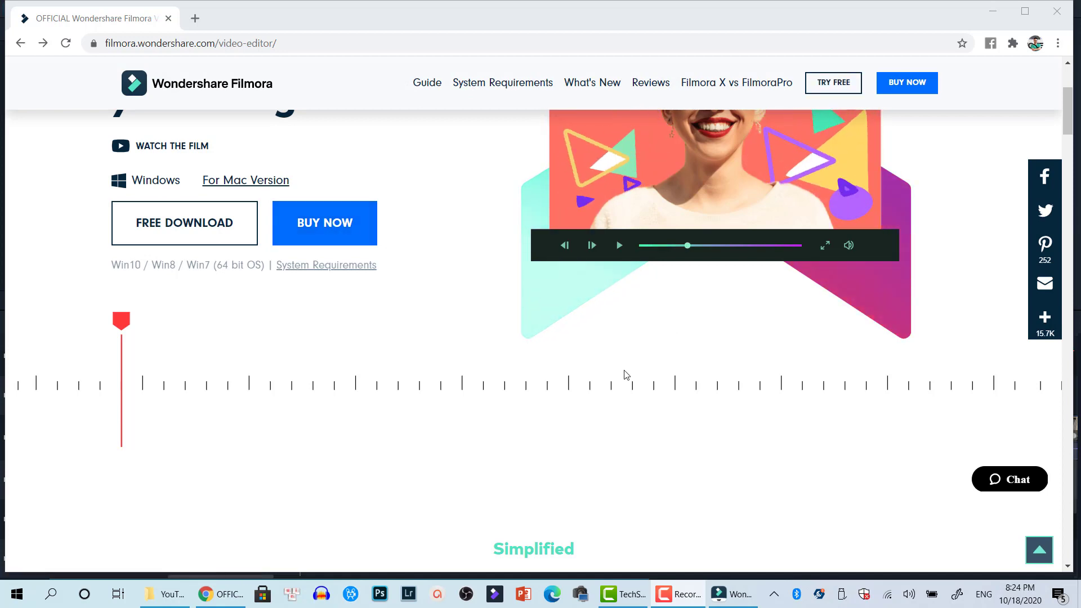
scroll(495, 398, "up", 4)
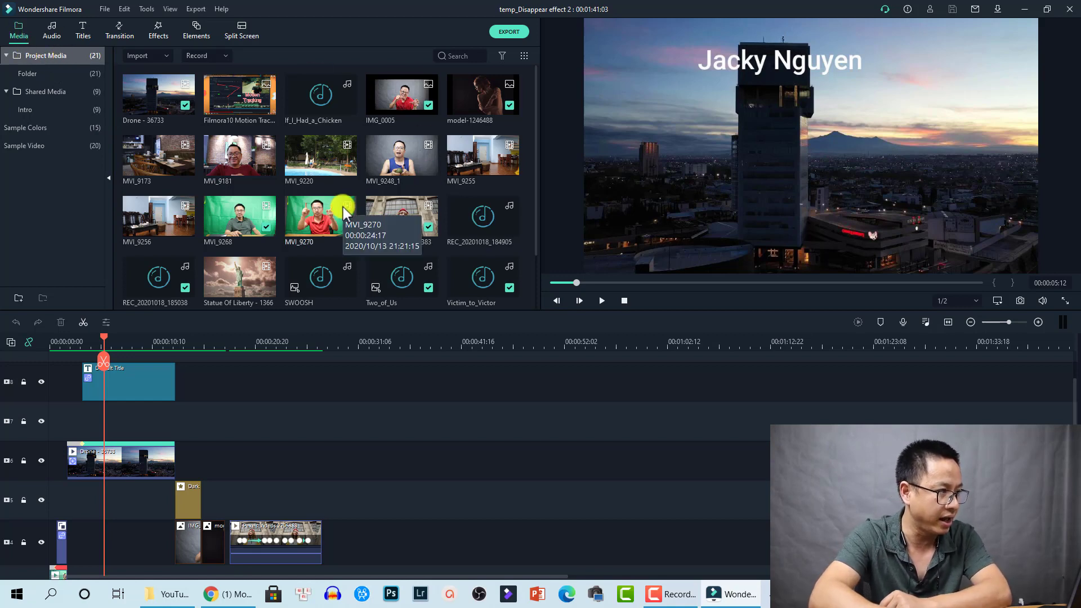
- Browse the transition library, collapse its Included and Filmstock categories, and inspect the title and drone clips on the timeline
left_click(57, 32)
left_click(82, 33)
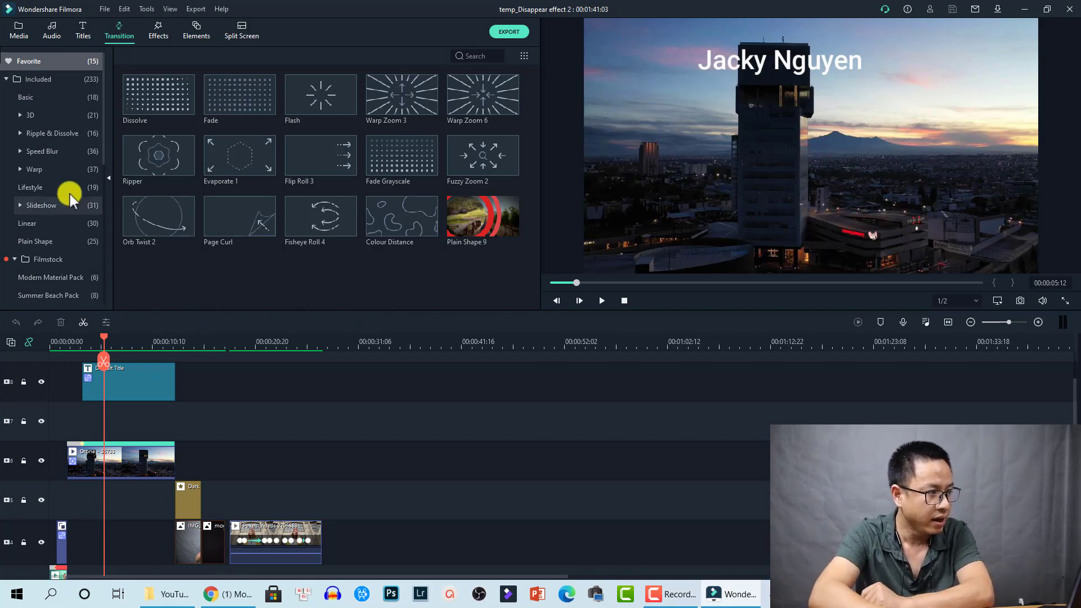
left_click(16, 76)
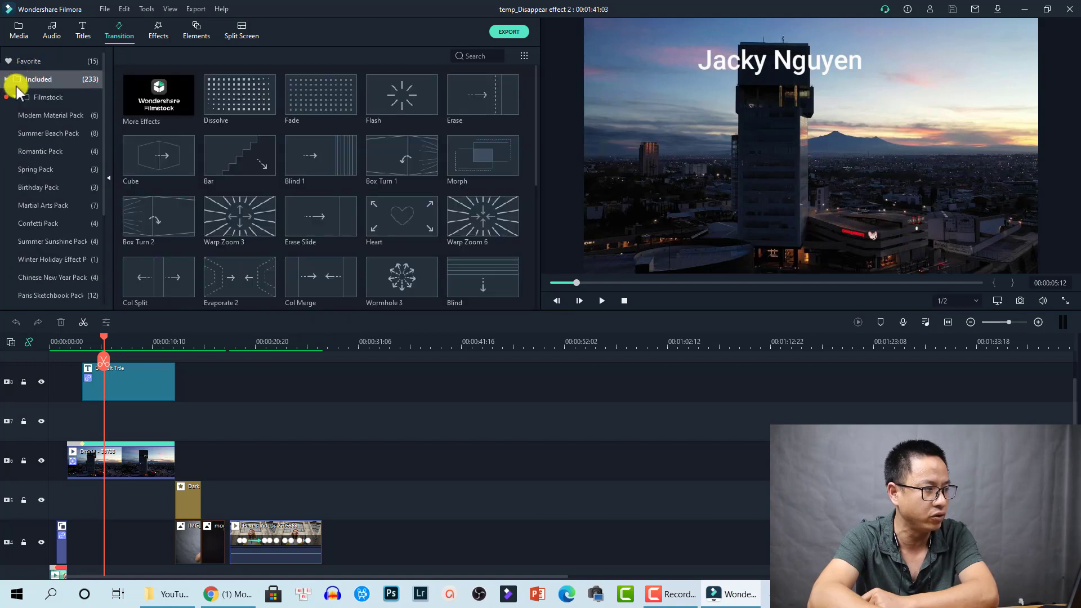
left_click(16, 97)
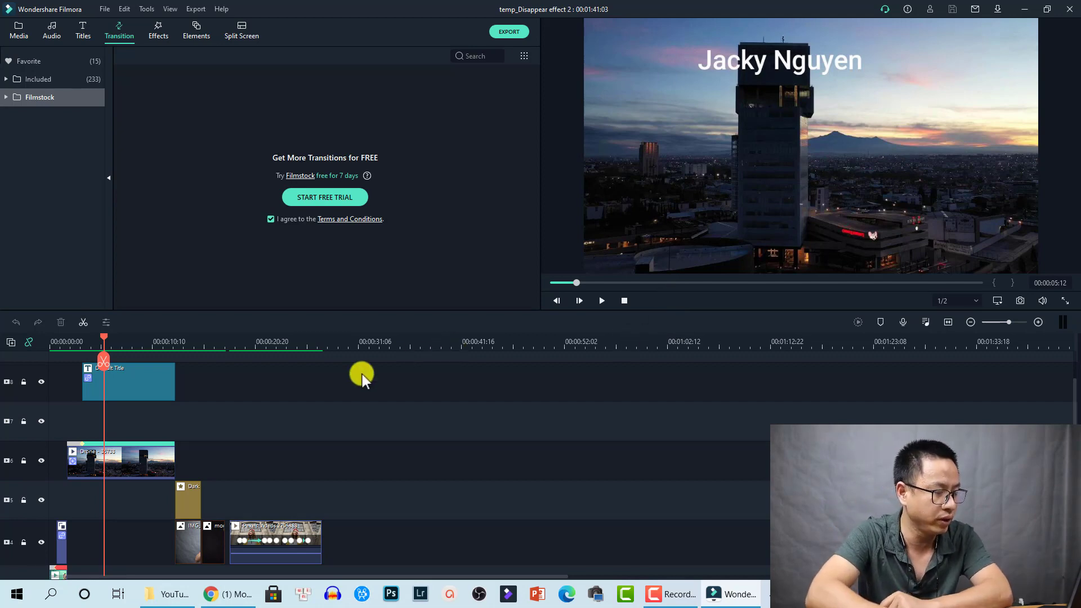
left_click(156, 383)
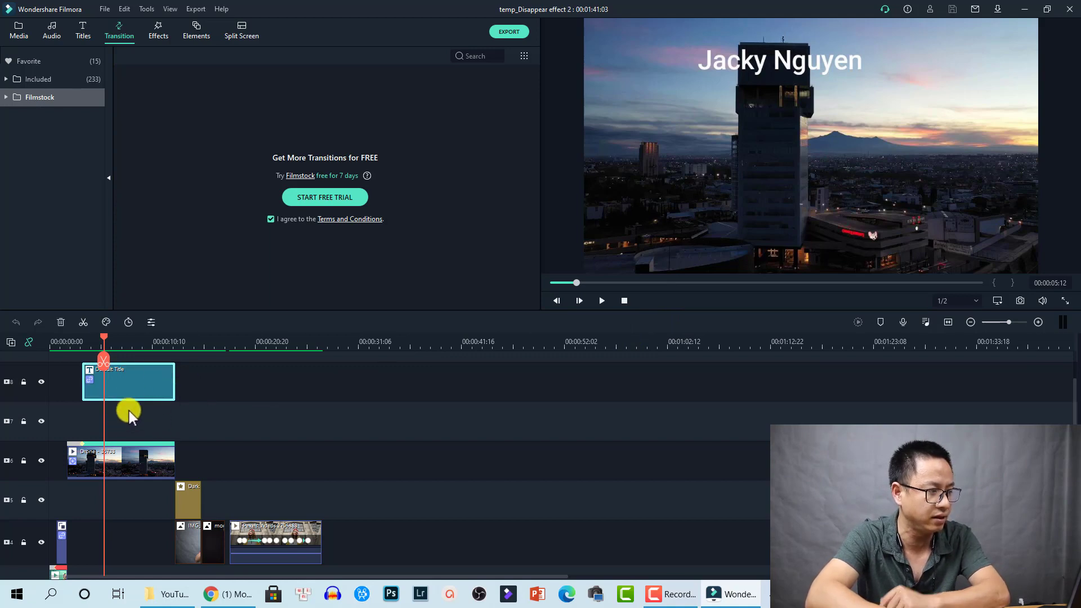
left_click(127, 465)
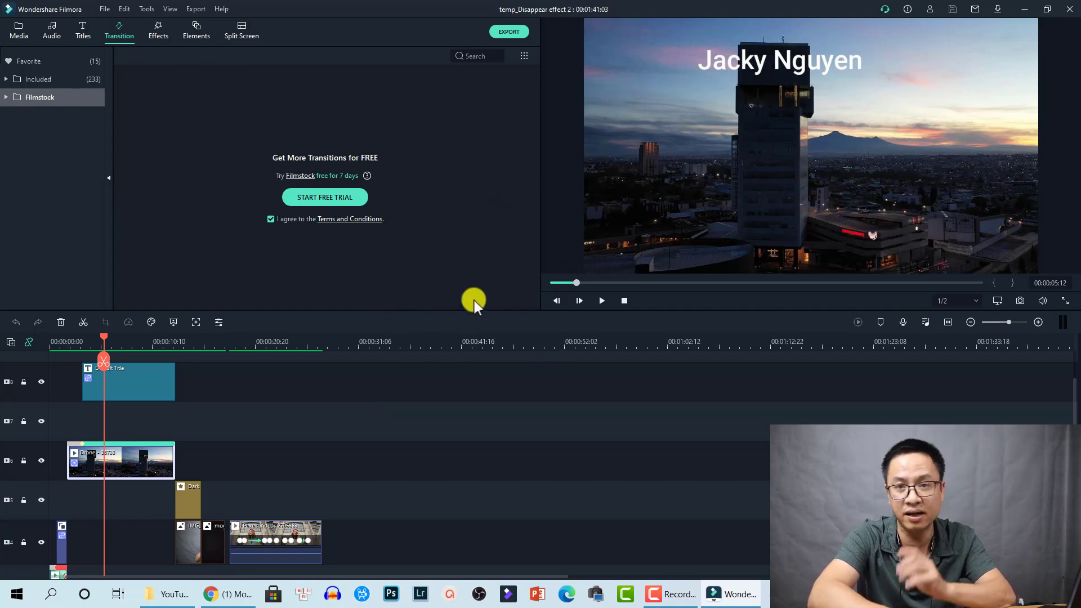
- Set the interface appearance to Light Mode in the general preferences
left_click(106, 9)
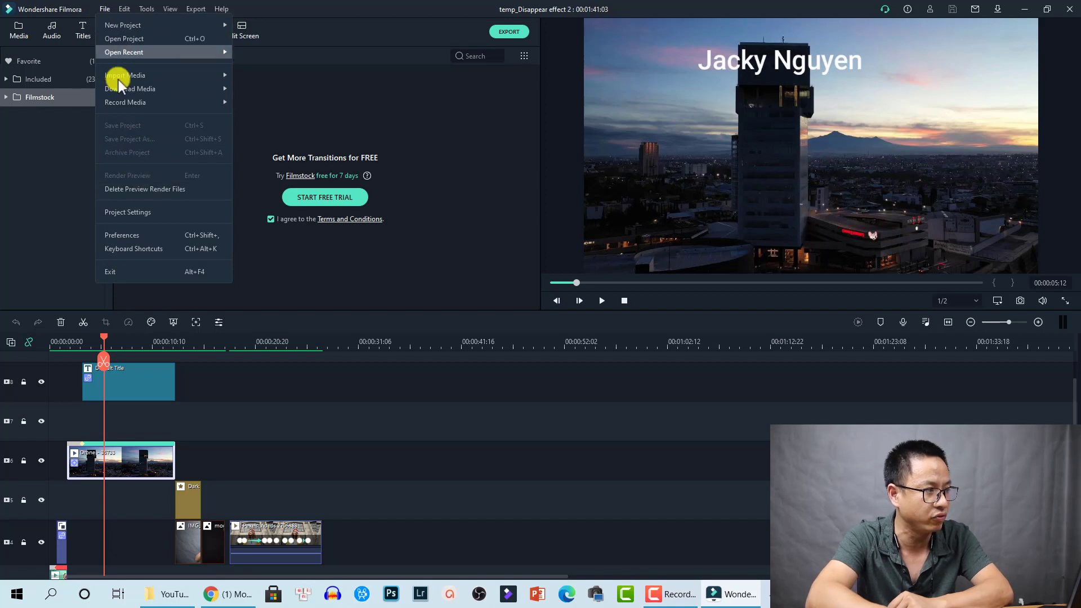
left_click(124, 235)
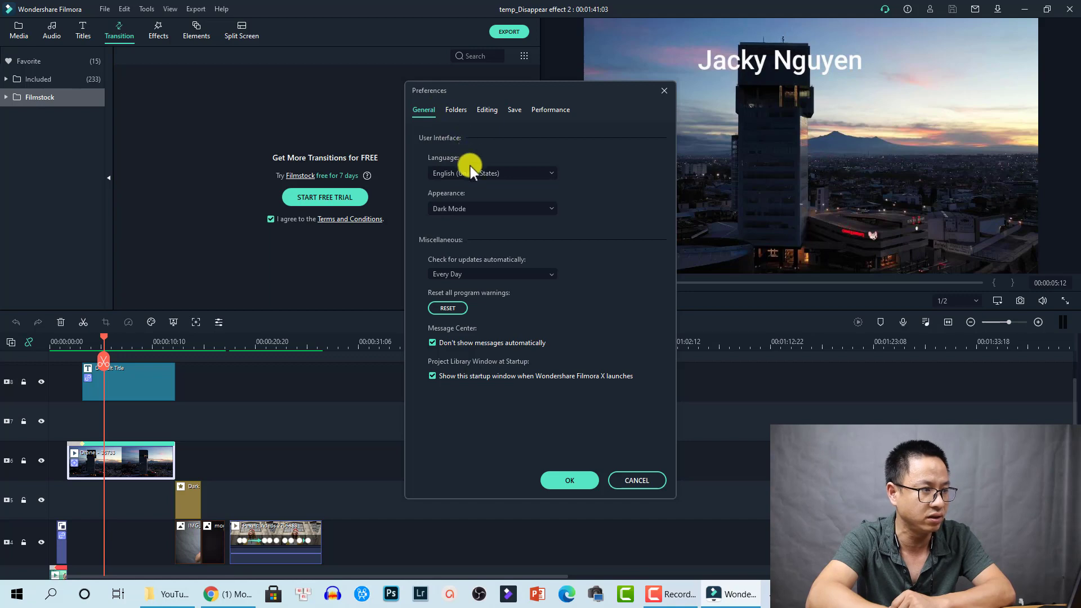
left_click(482, 208)
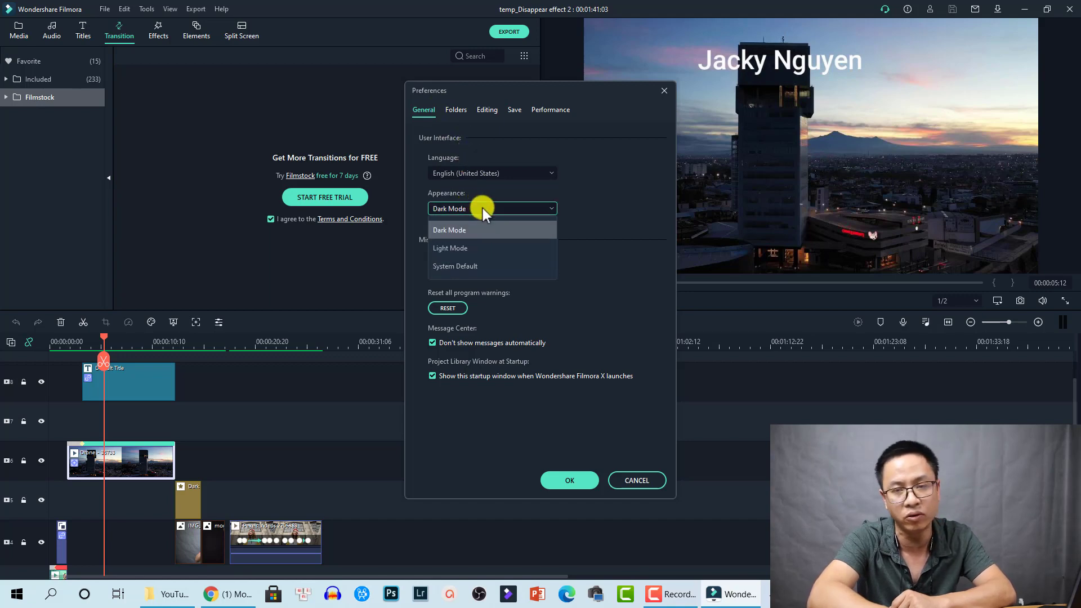
left_click(452, 251)
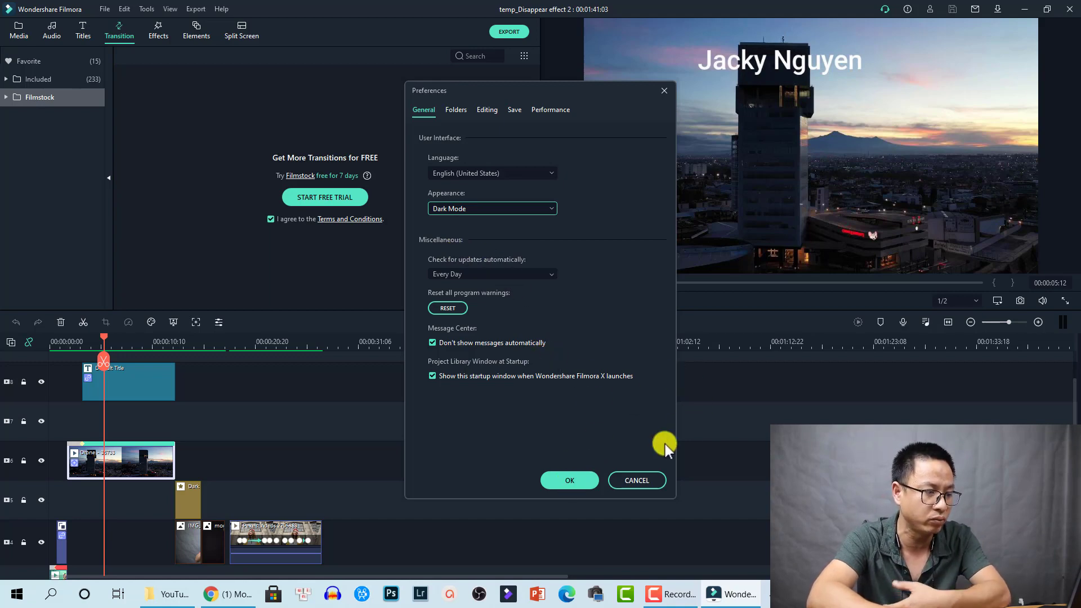
left_click(568, 481)
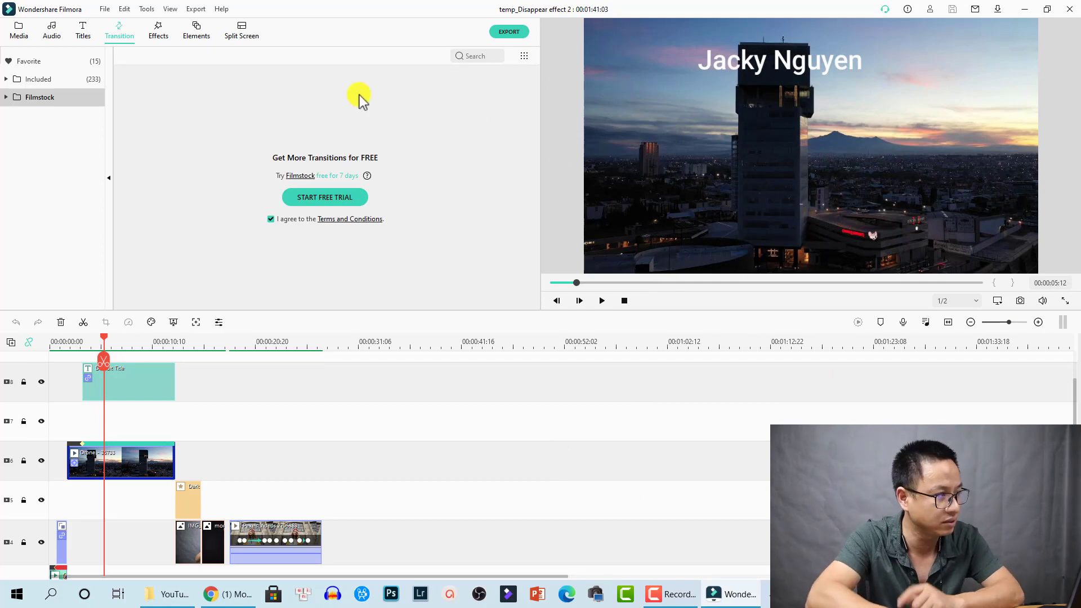
- Set the interface appearance back to Dark Mode in the general preferences
left_click(102, 16)
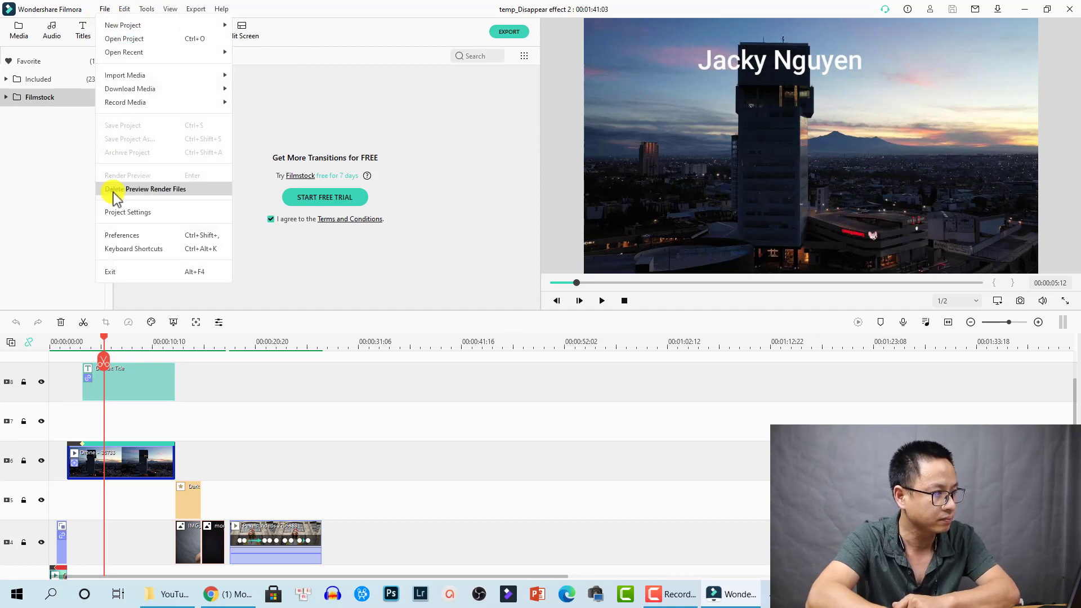
left_click(116, 235)
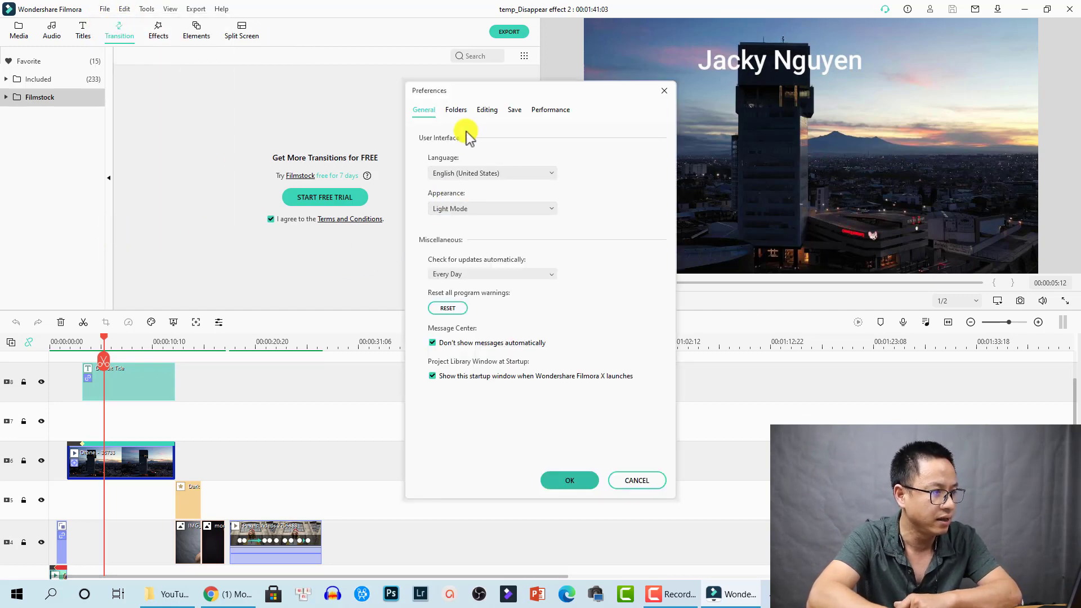
left_click(451, 209)
left_click(454, 232)
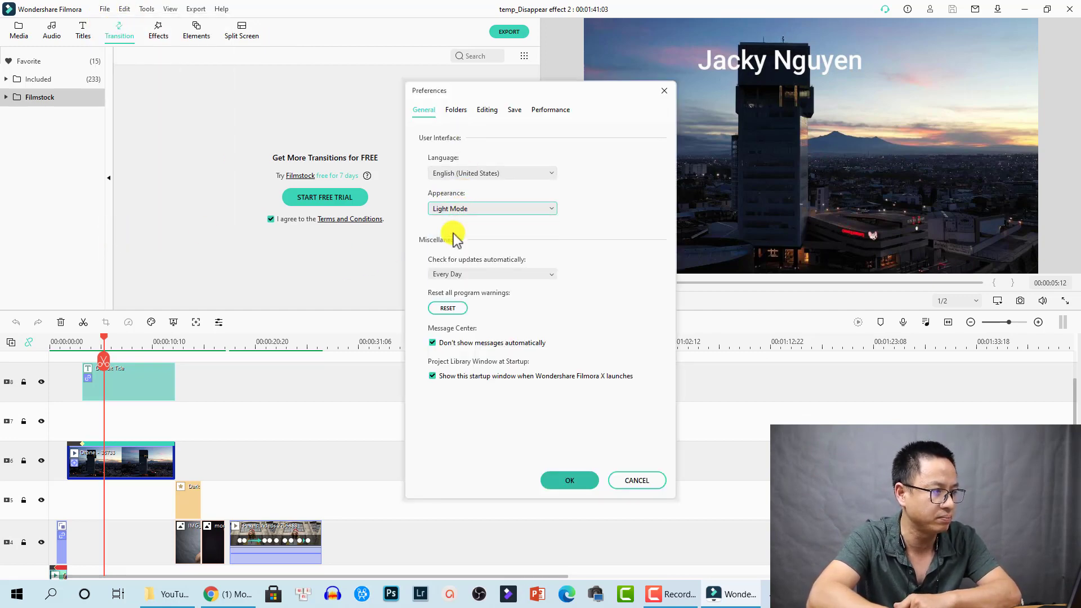
left_click(565, 484)
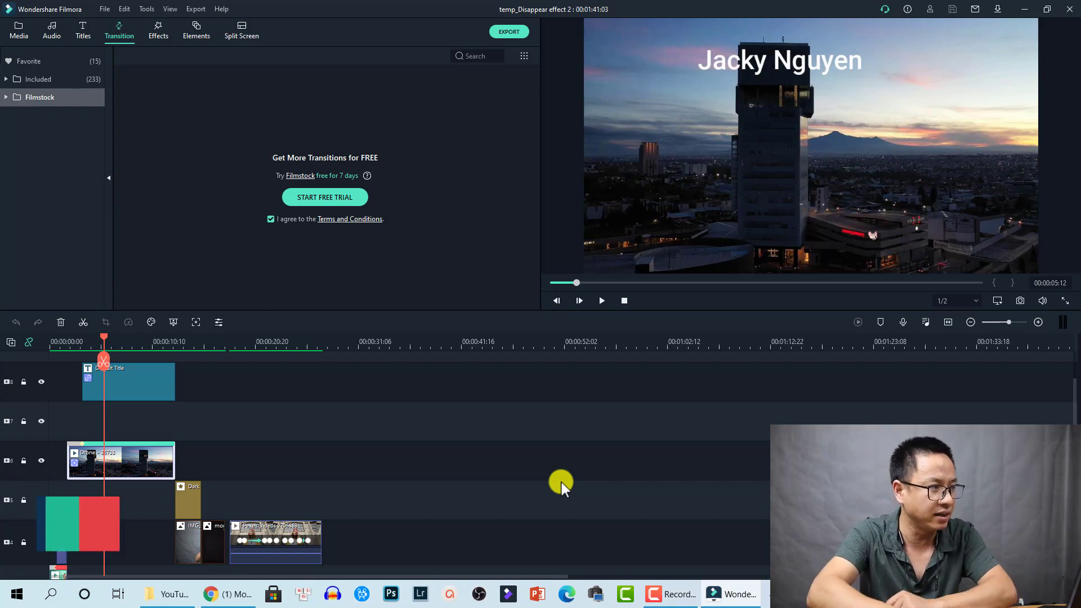
- Add the Basic 6 plain text title to track 7 at about 33 seconds and preview it
left_click(83, 29)
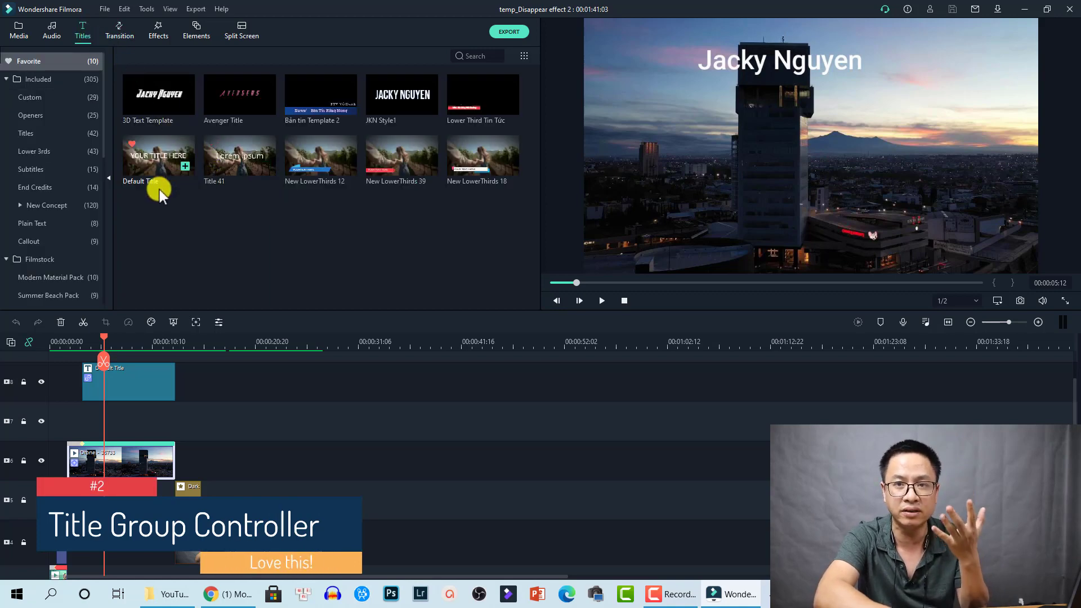
left_click(47, 225)
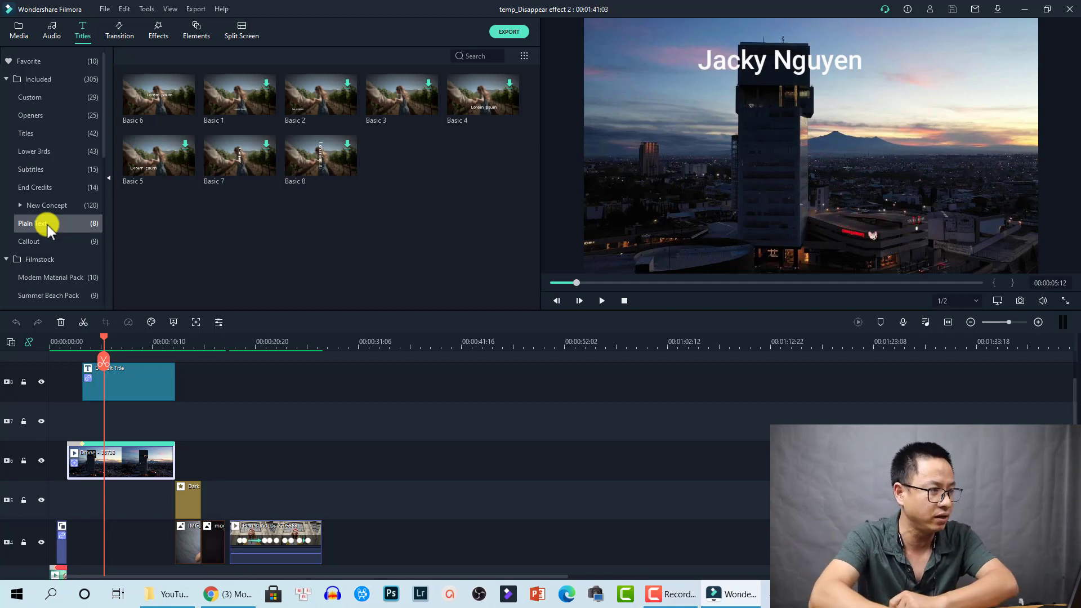
mouse_move(179, 118)
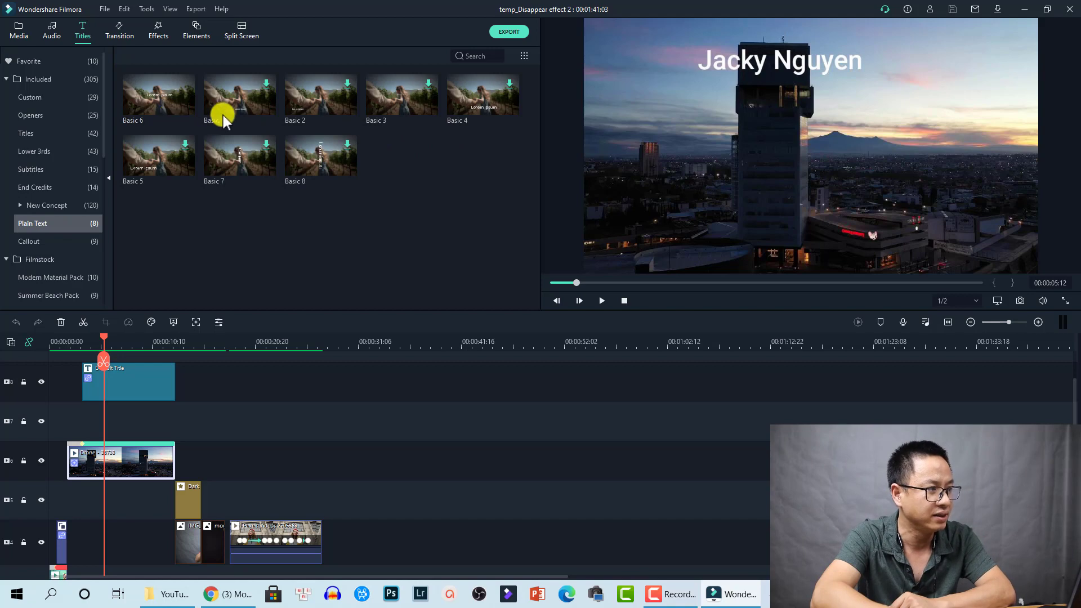
mouse_move(317, 186)
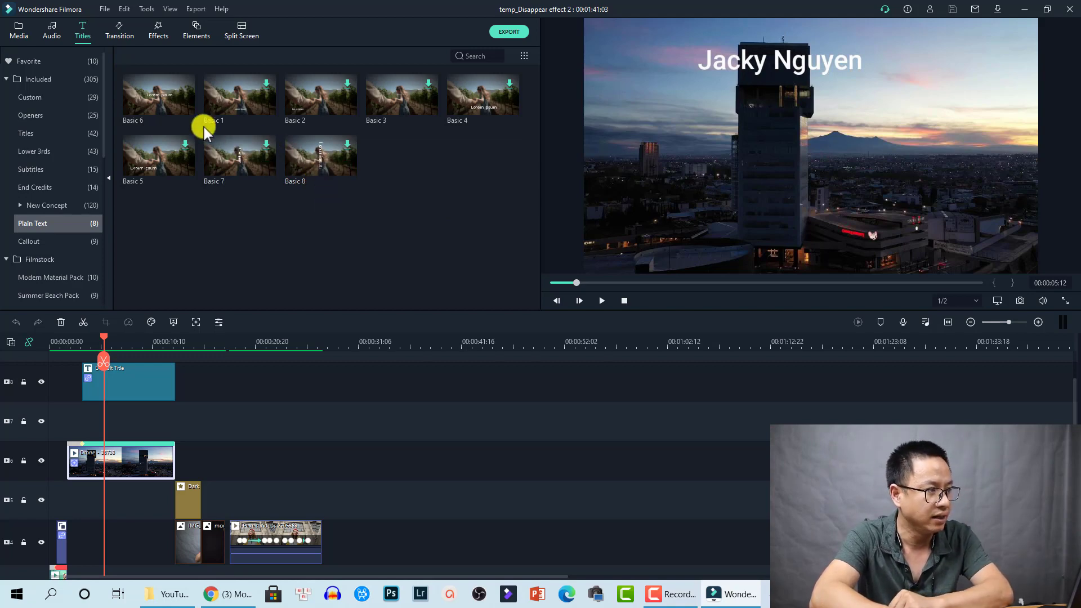
left_click_drag(157, 111, 373, 422)
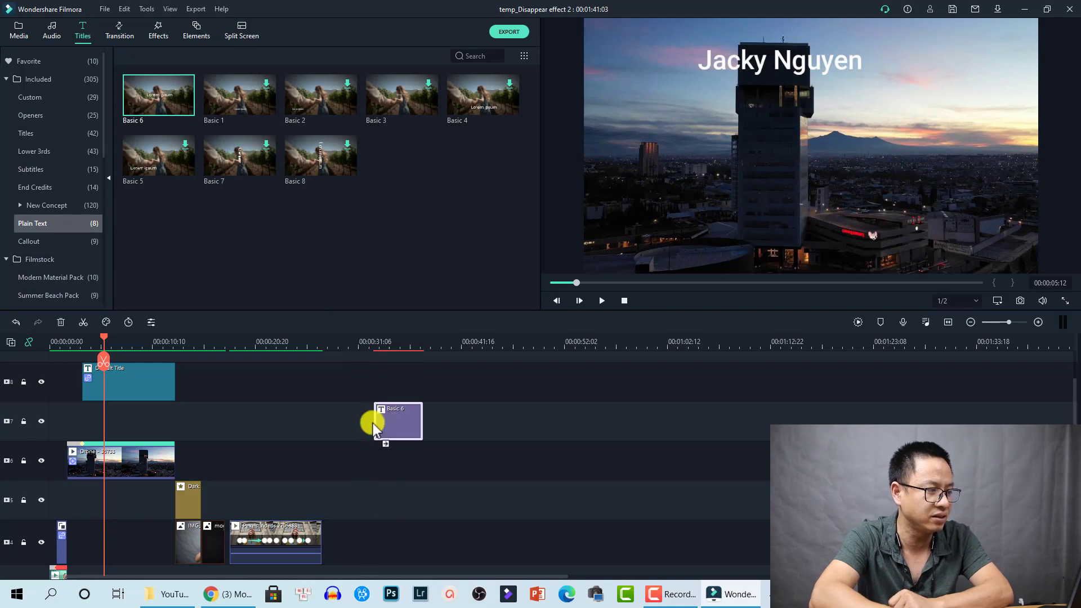
left_click(403, 345)
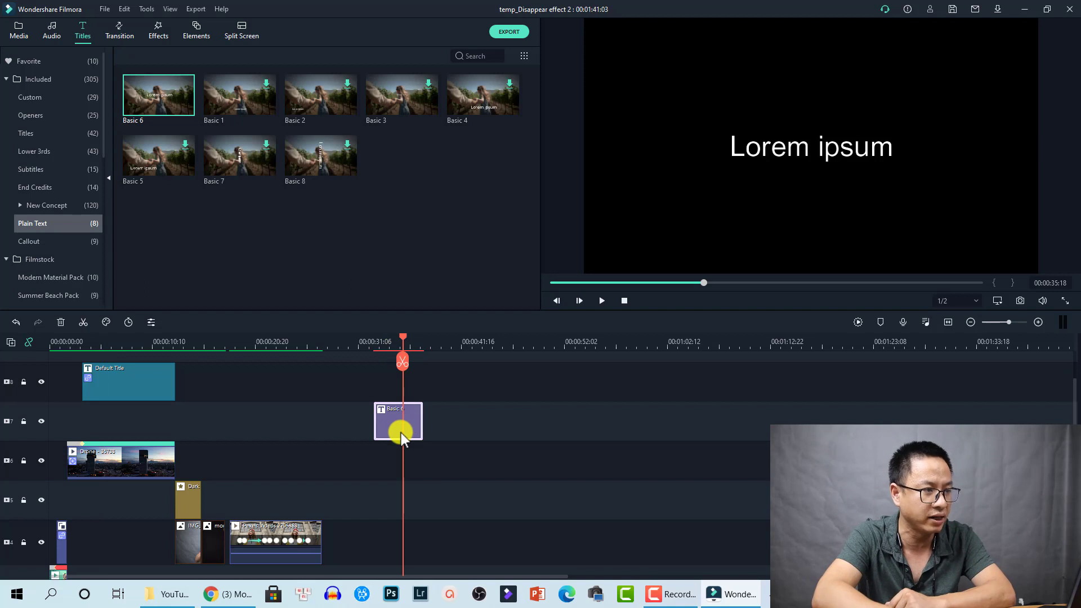
- In the Basic 6 title's advanced text editor, add a square and a right arrow shape, moving the arrow to the frame's upper left
double_click(401, 432)
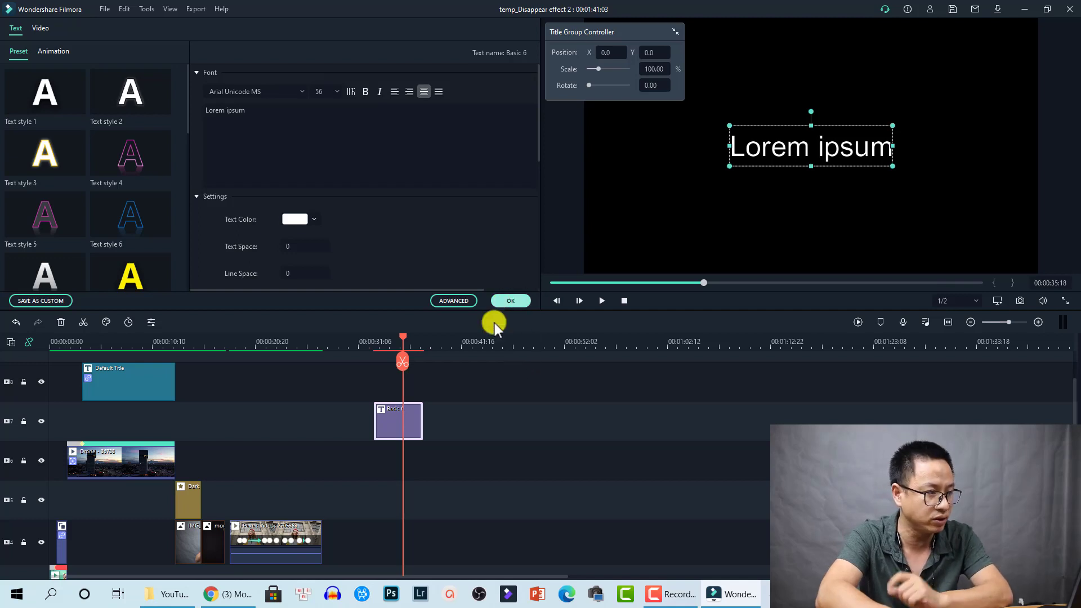
left_click(404, 422)
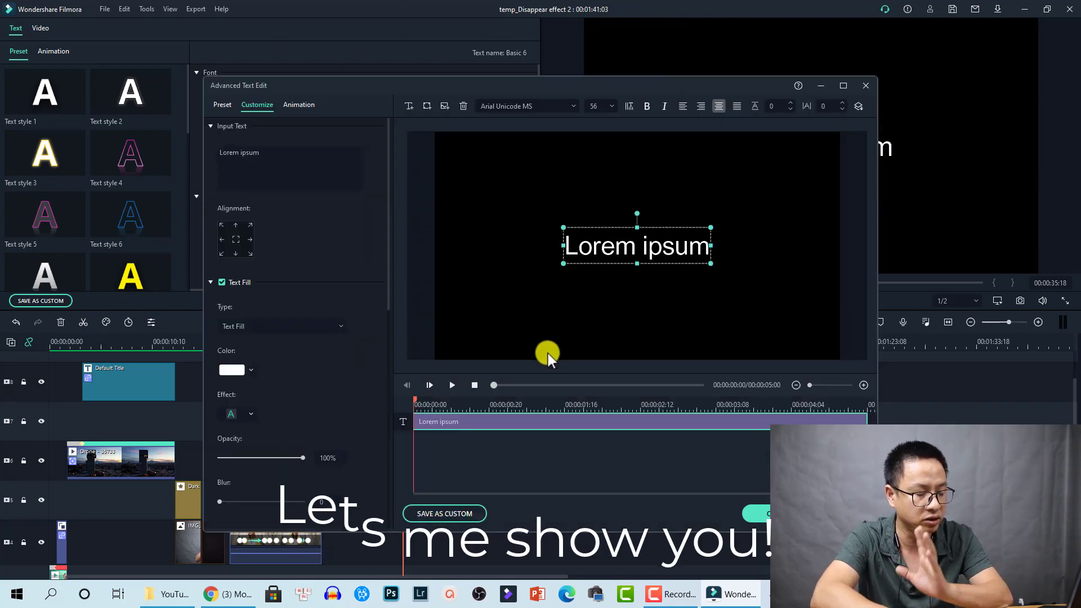
left_click(426, 106)
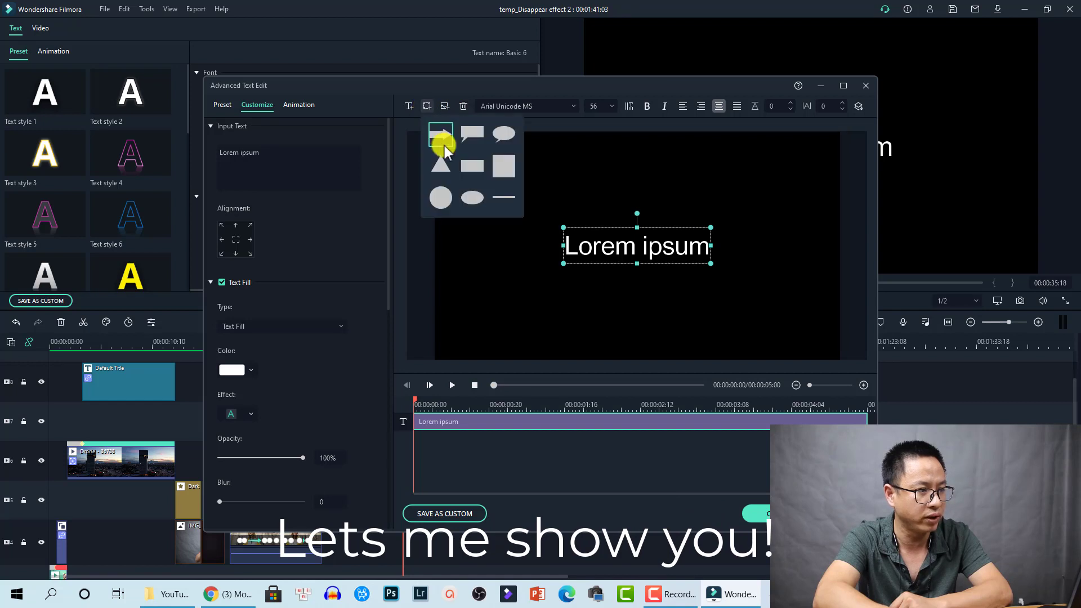
left_click(502, 164)
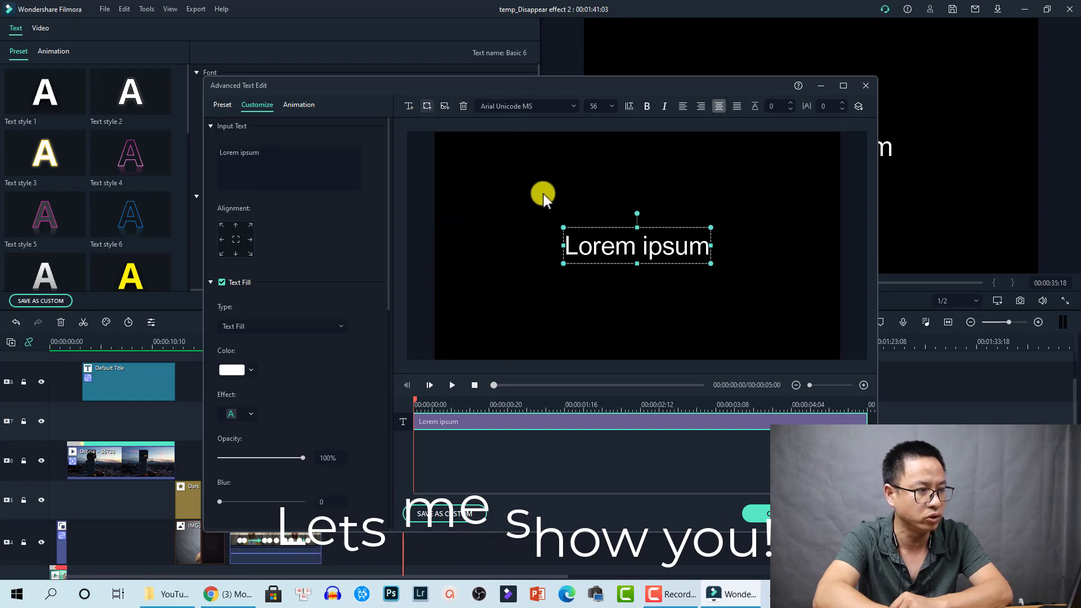
left_click(425, 104)
left_click(447, 140)
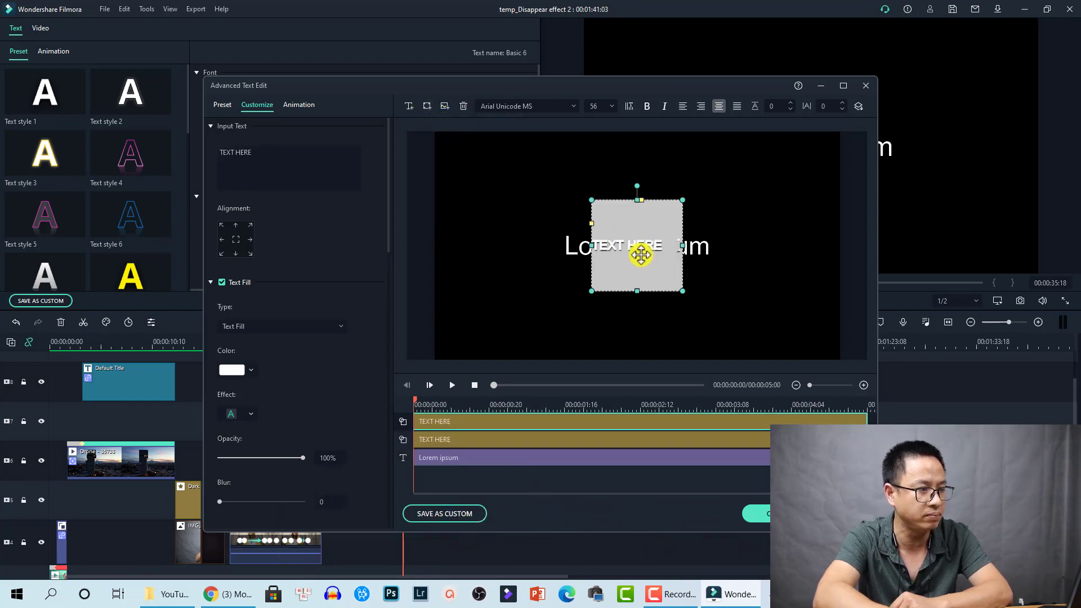
left_click_drag(635, 249, 524, 207)
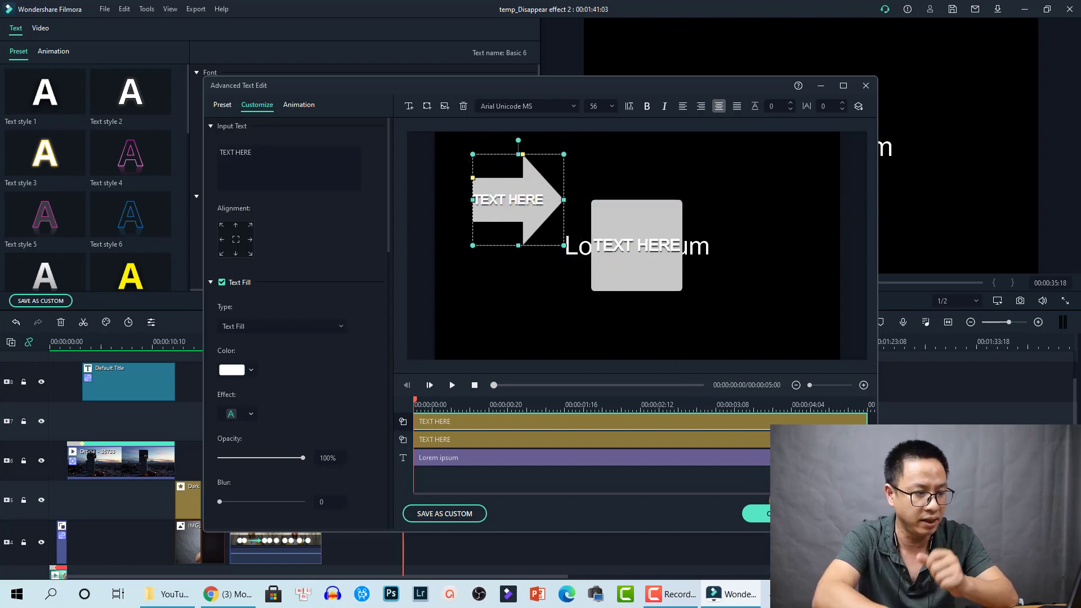
left_click(767, 514)
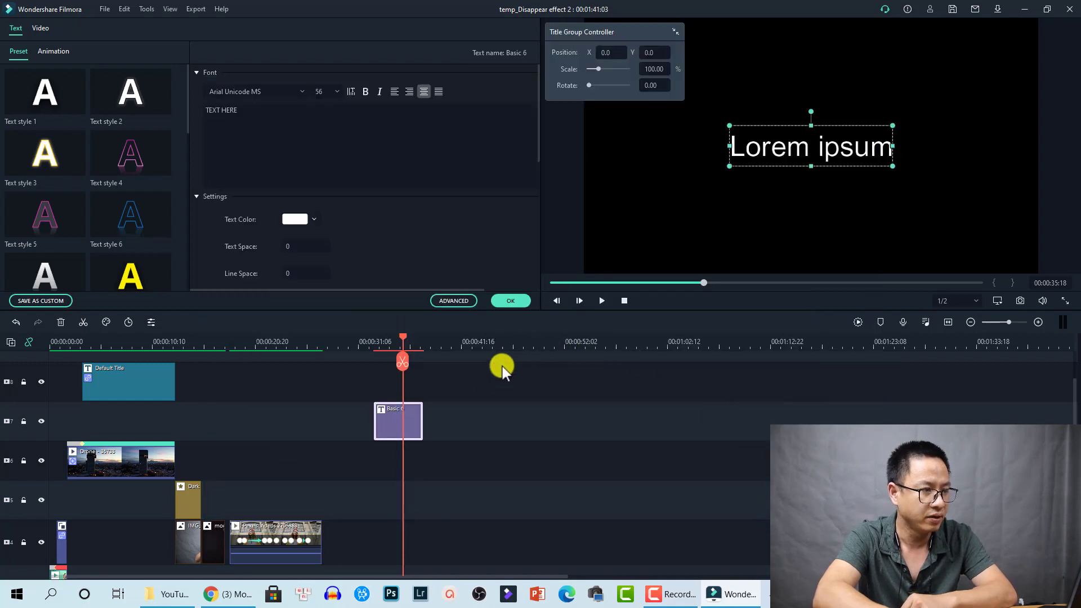
- Use the Title Group Controller to scale the whole Basic 6 title to 75.36% and rotate it to 93.91 degrees
left_click_drag(404, 337, 387, 340)
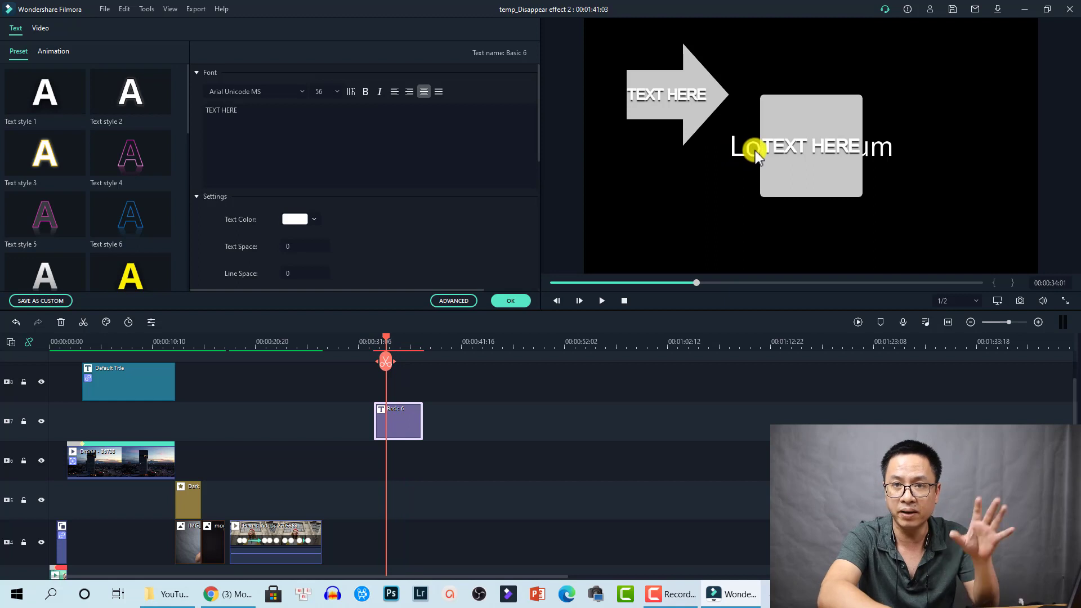
left_click(396, 420)
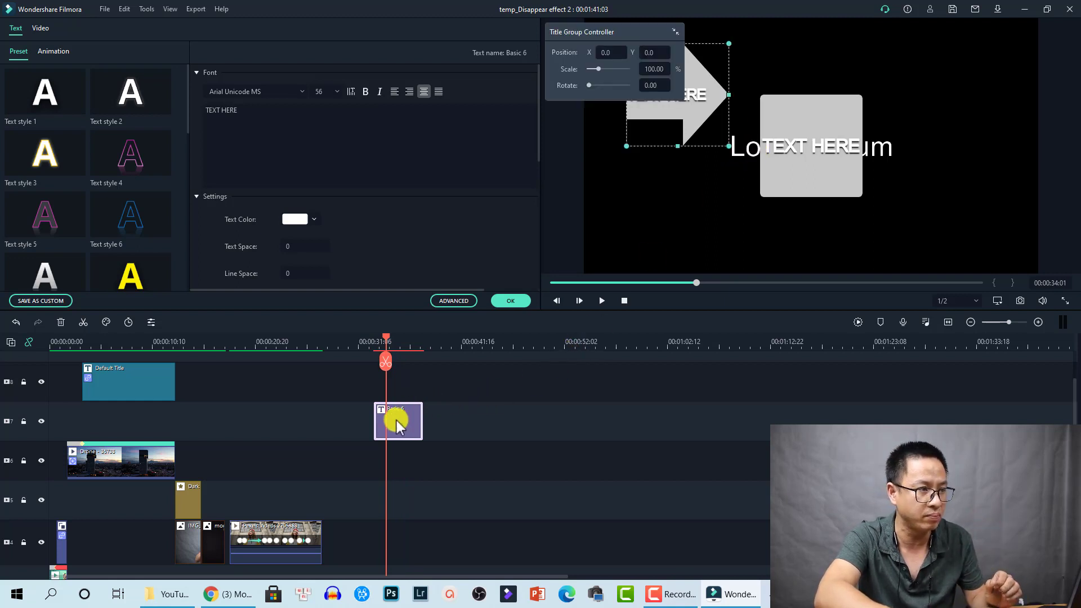
left_click_drag(603, 73, 580, 36)
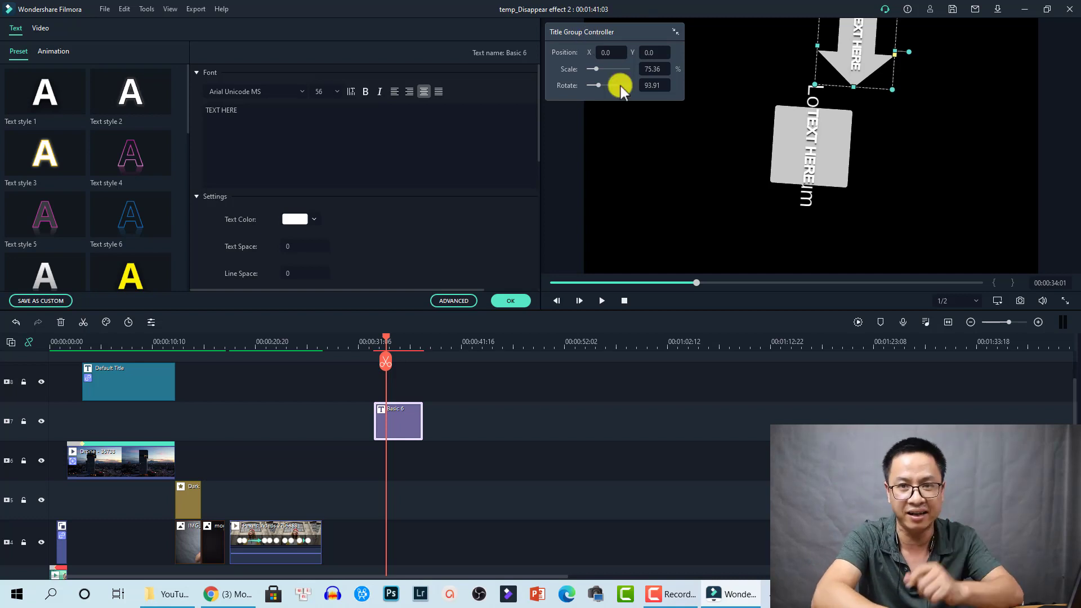
left_click(516, 301)
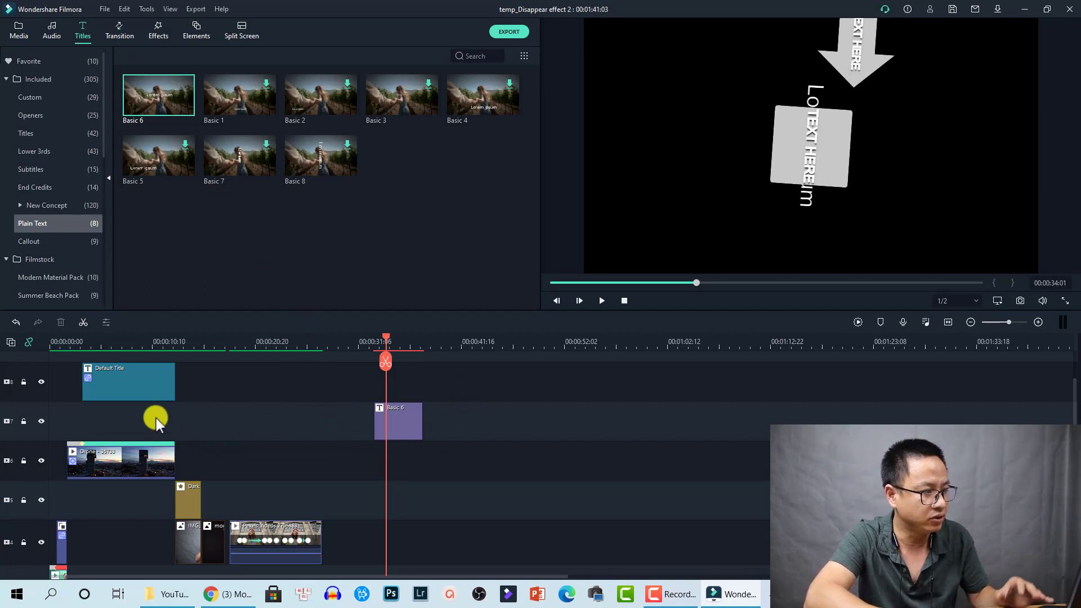
left_click(112, 346)
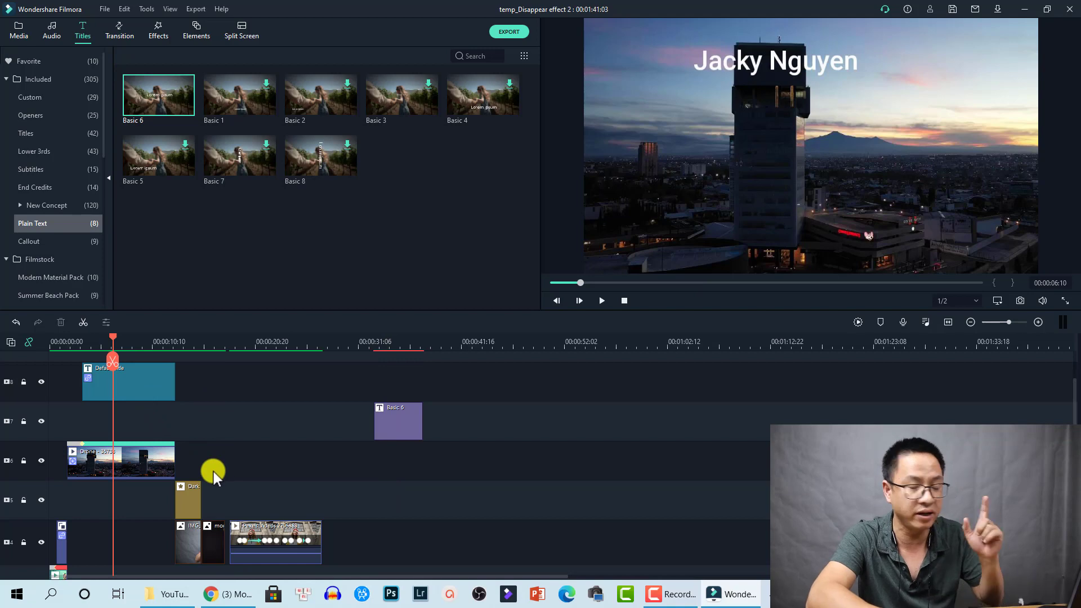
- Add the Drone - 36733 clip from the project media to track 7 at about 42 seconds and preview it
left_click(123, 463)
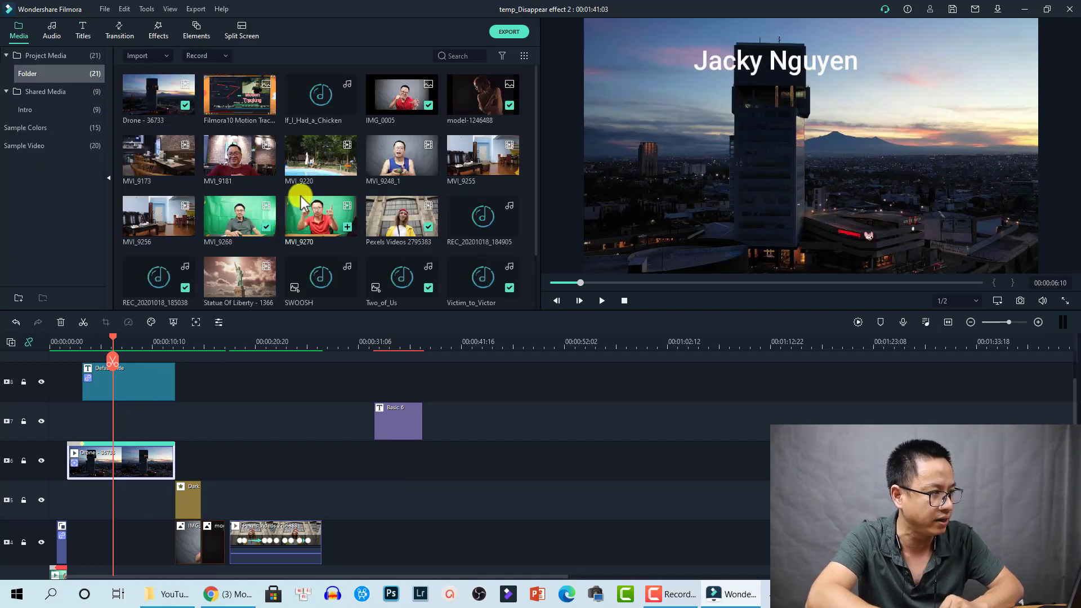
left_click(163, 109)
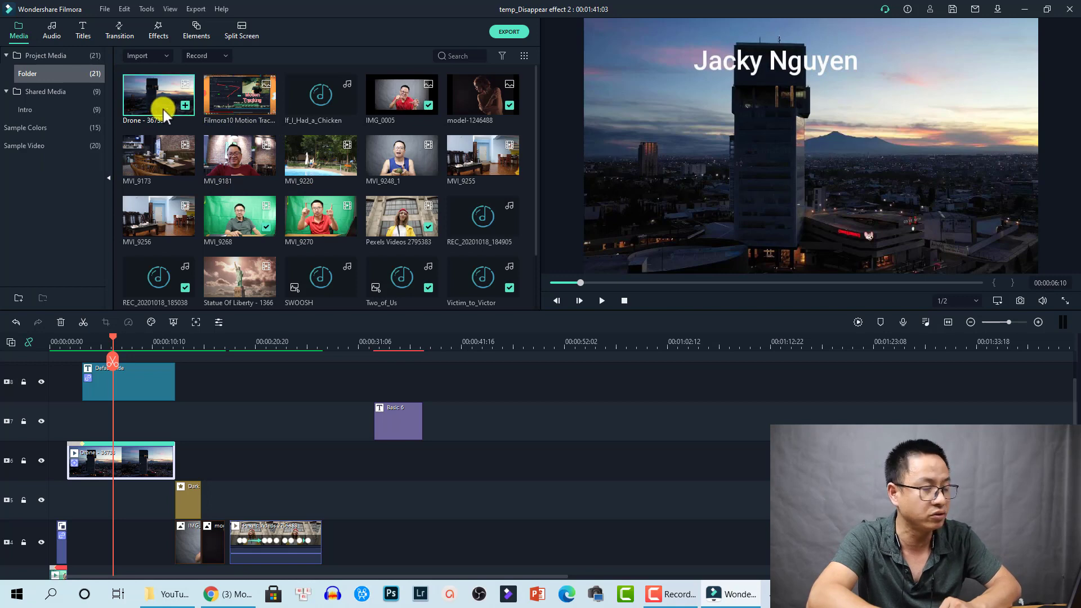
left_click_drag(163, 110, 471, 429)
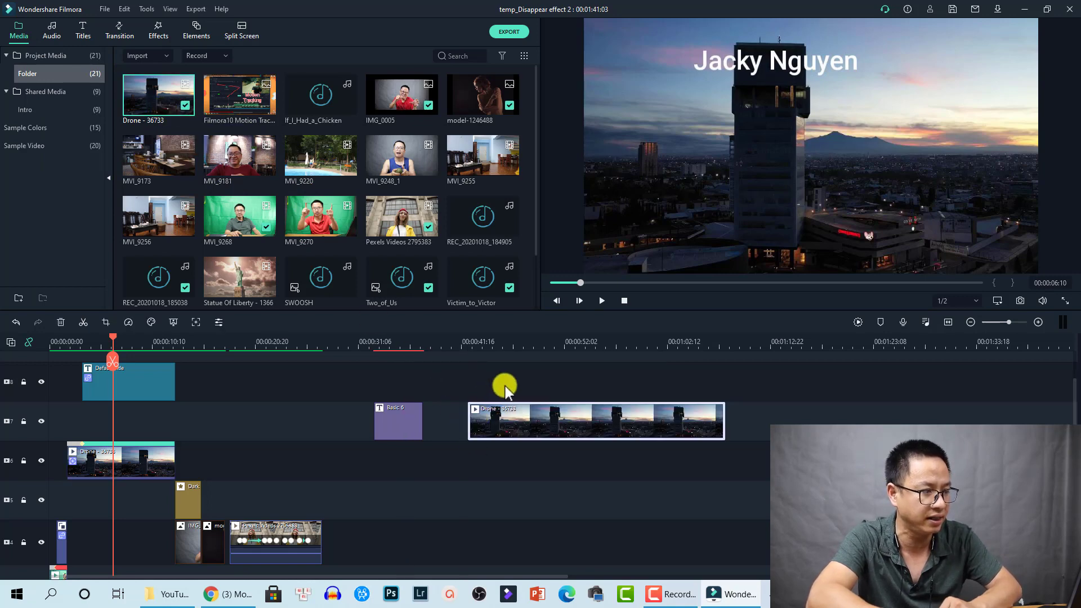
left_click(538, 344)
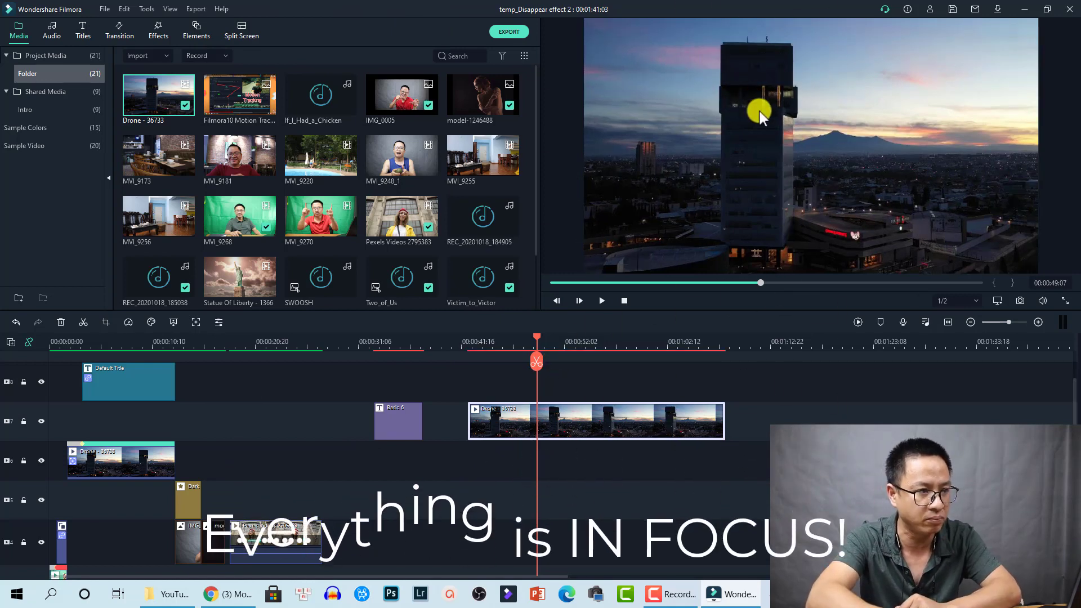
left_click(475, 343)
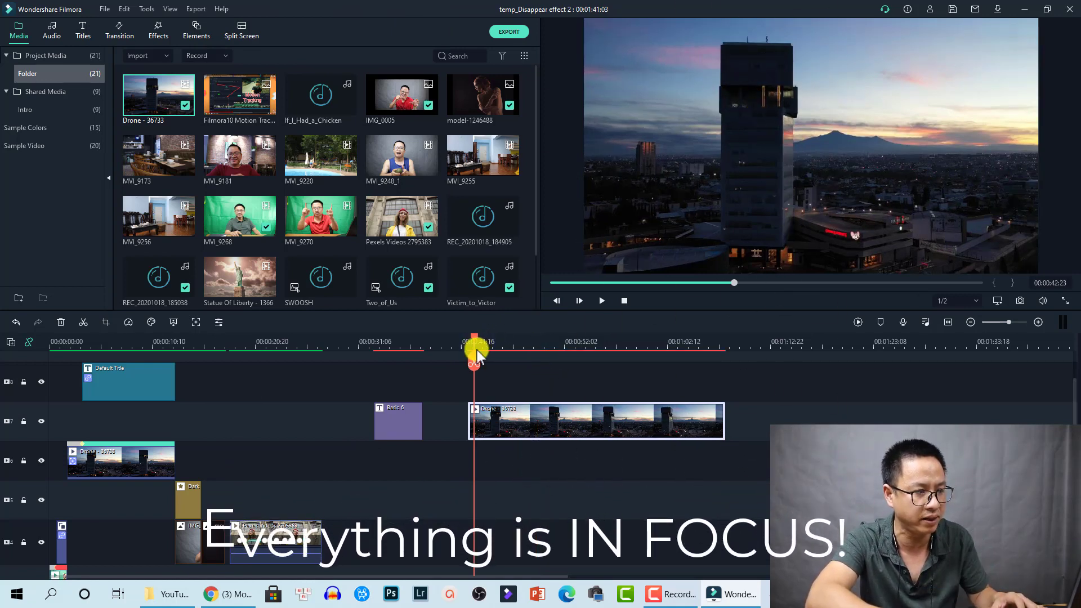
key("space")
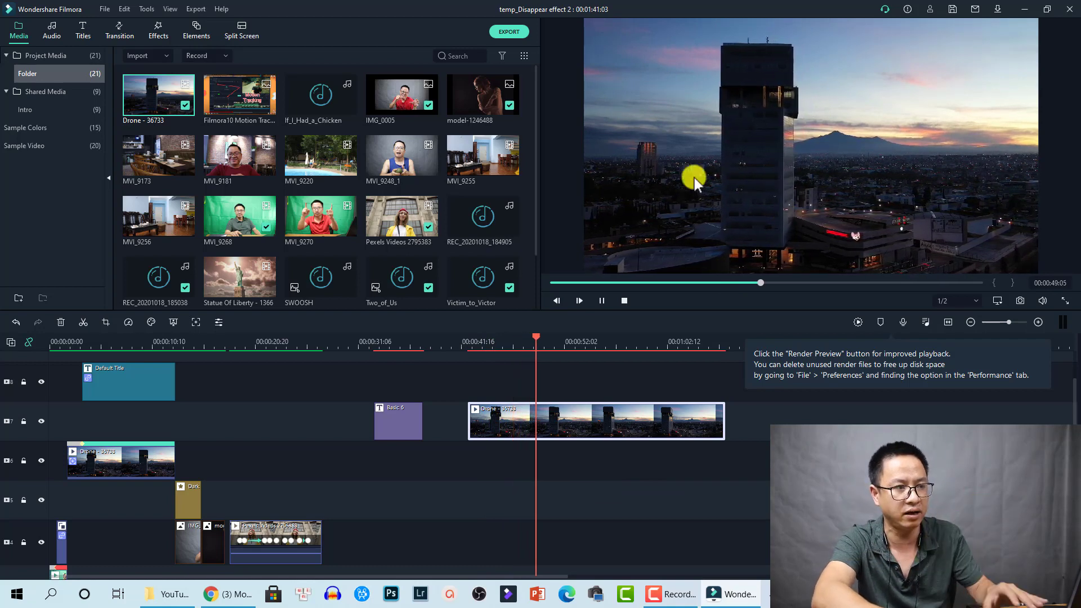
key("space")
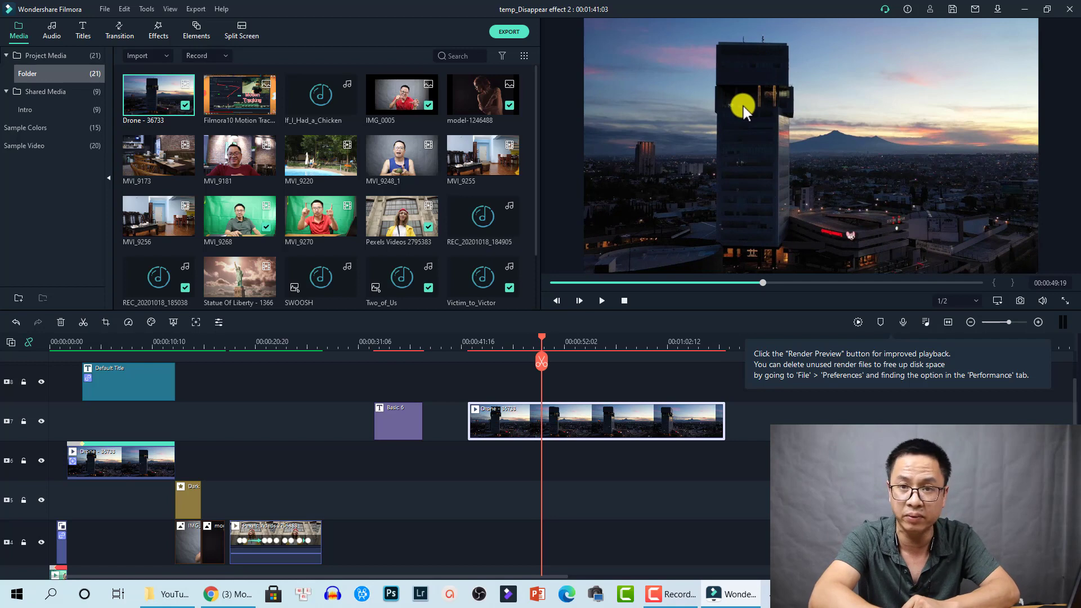
- Enable Motion Tracking on the track 7 drone clip and fit the tracking box around the tall tower
double_click(559, 423)
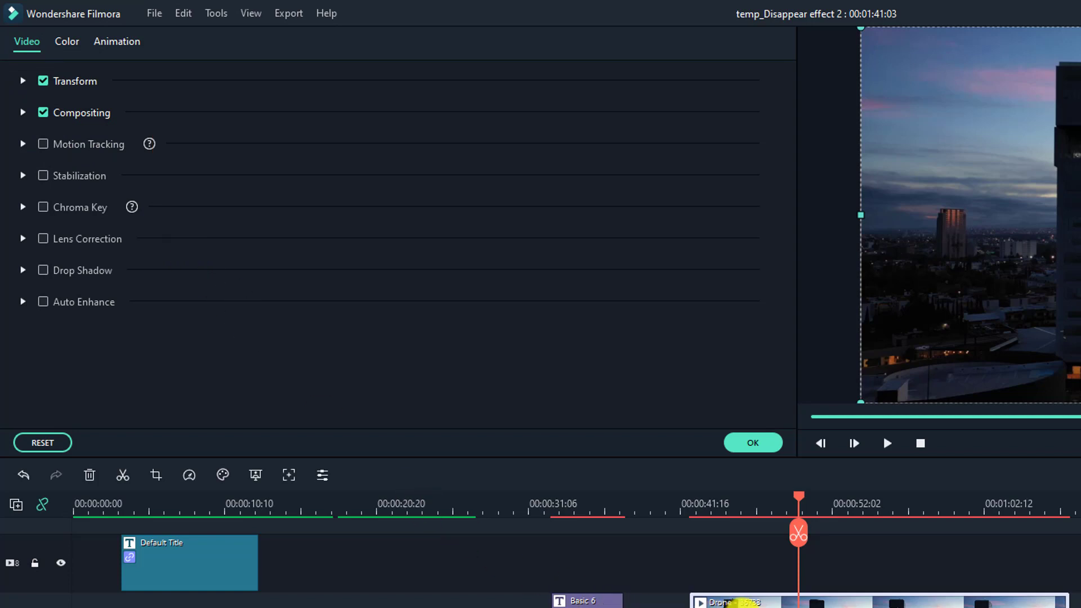
left_click(288, 481)
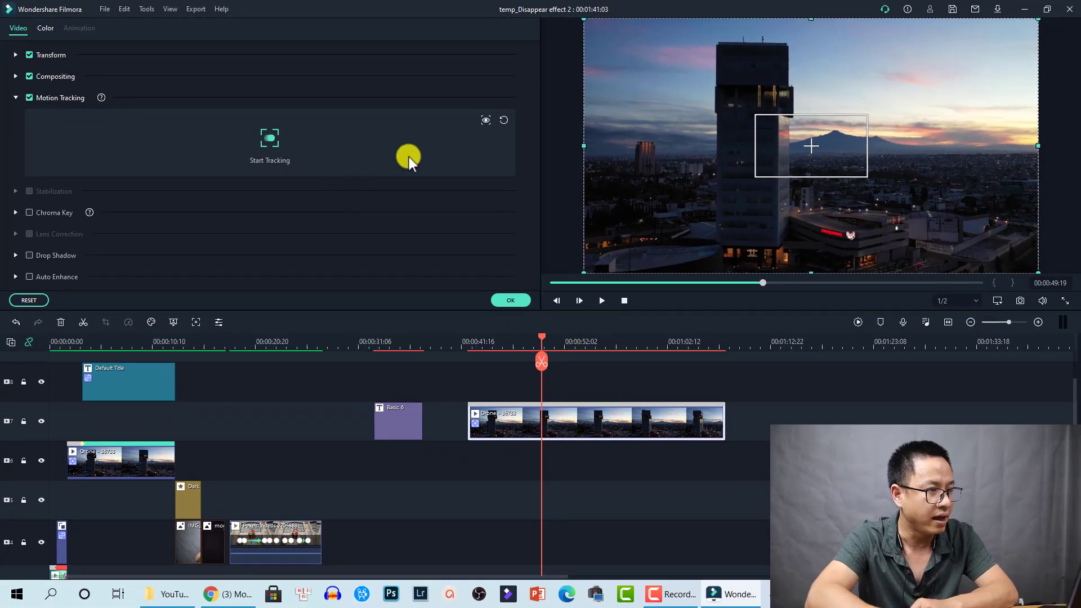
left_click(814, 142)
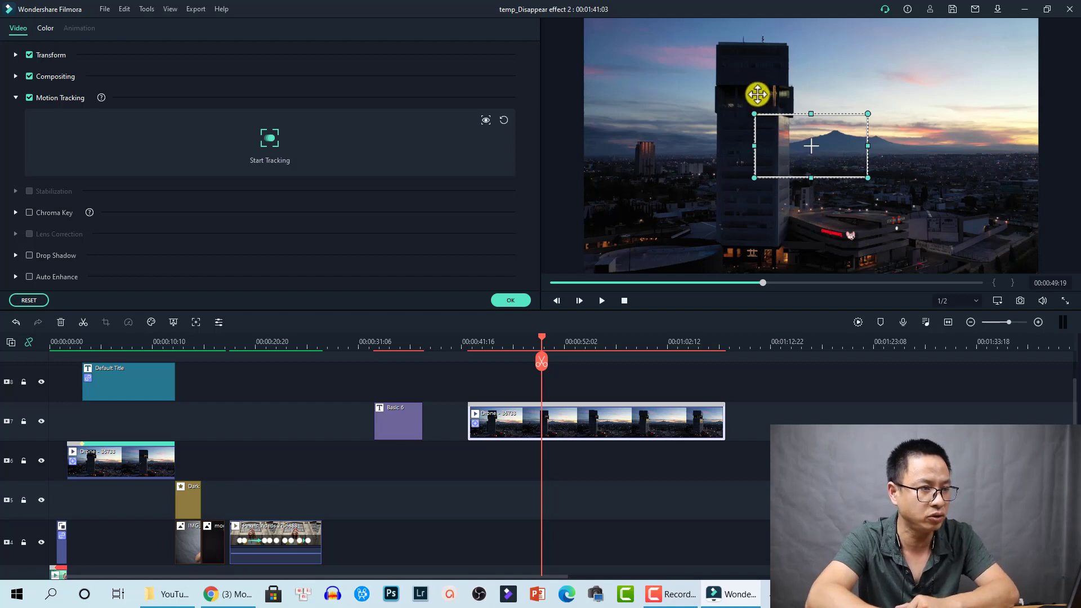
left_click_drag(761, 99, 754, 248)
left_click_drag(758, 153, 759, 154)
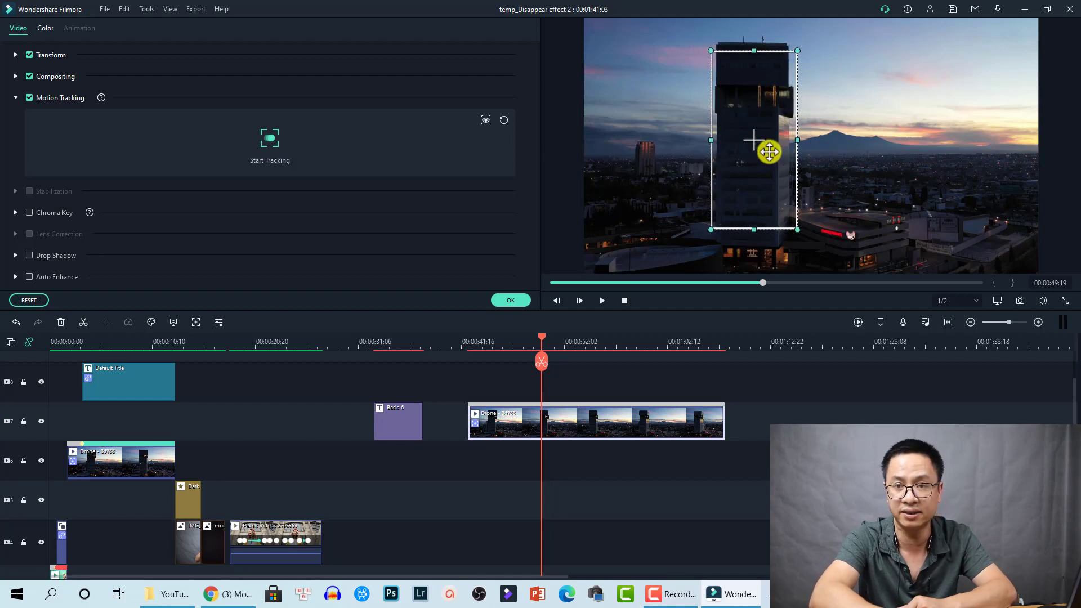
left_click(486, 121)
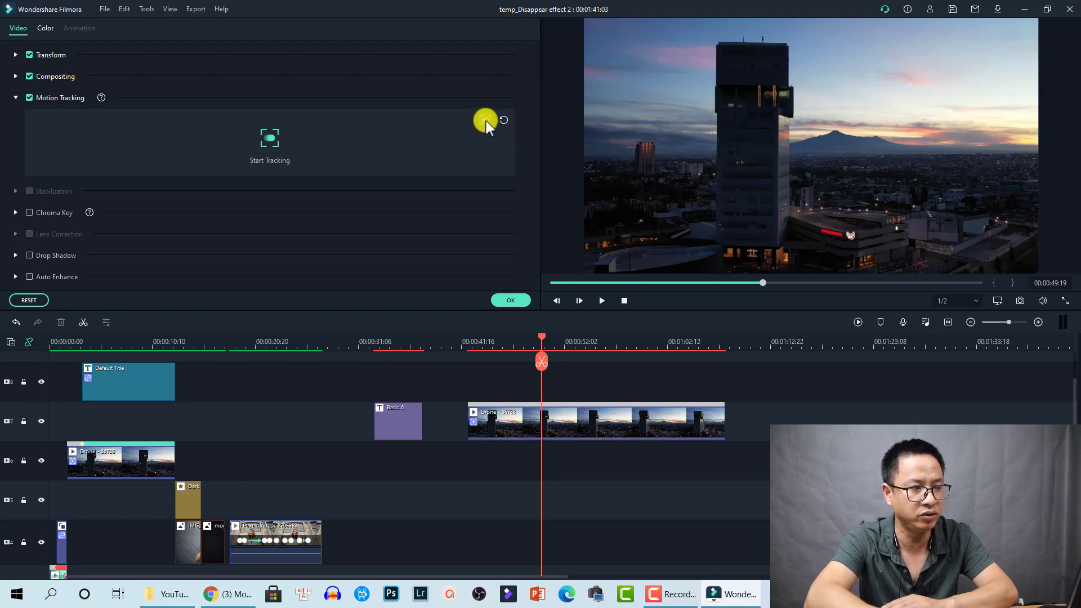
left_click(485, 121)
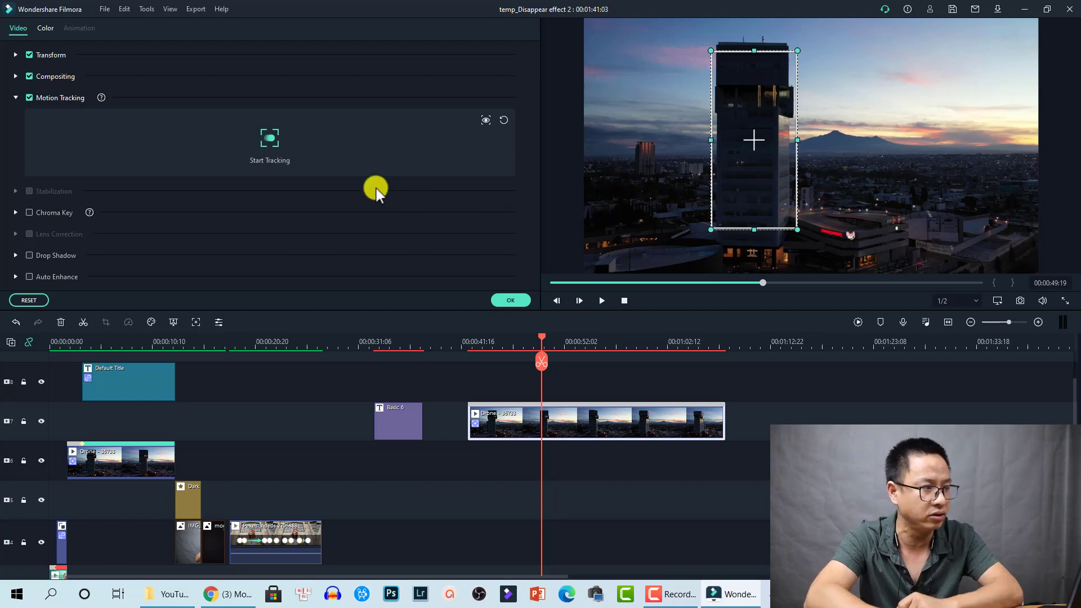
- Run the motion tracking on the drone clip, play back the tracked tower, and close the clip's settings
left_click(271, 138)
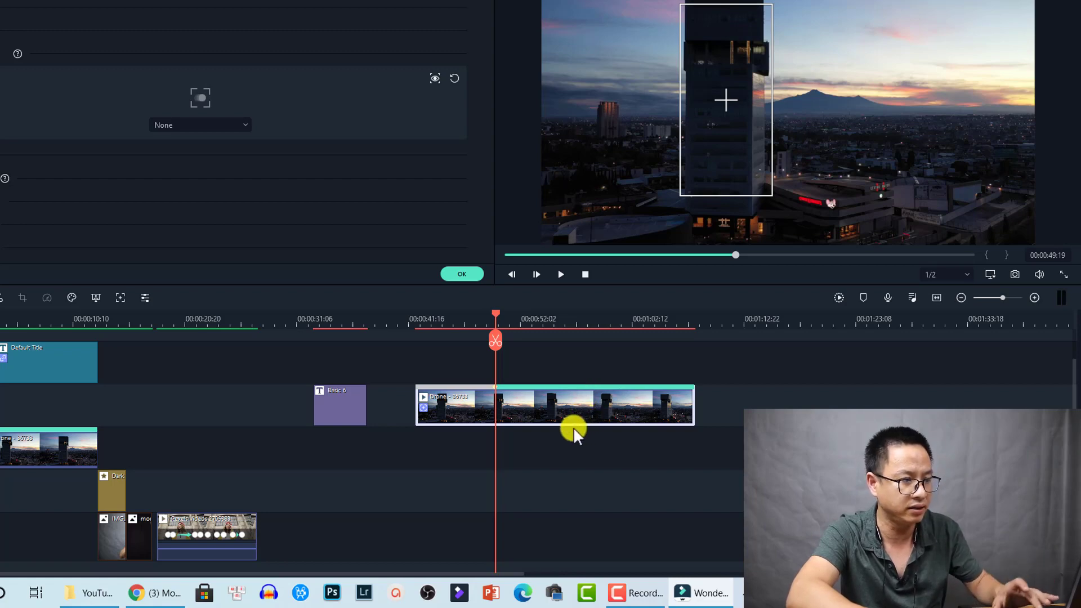
key("space")
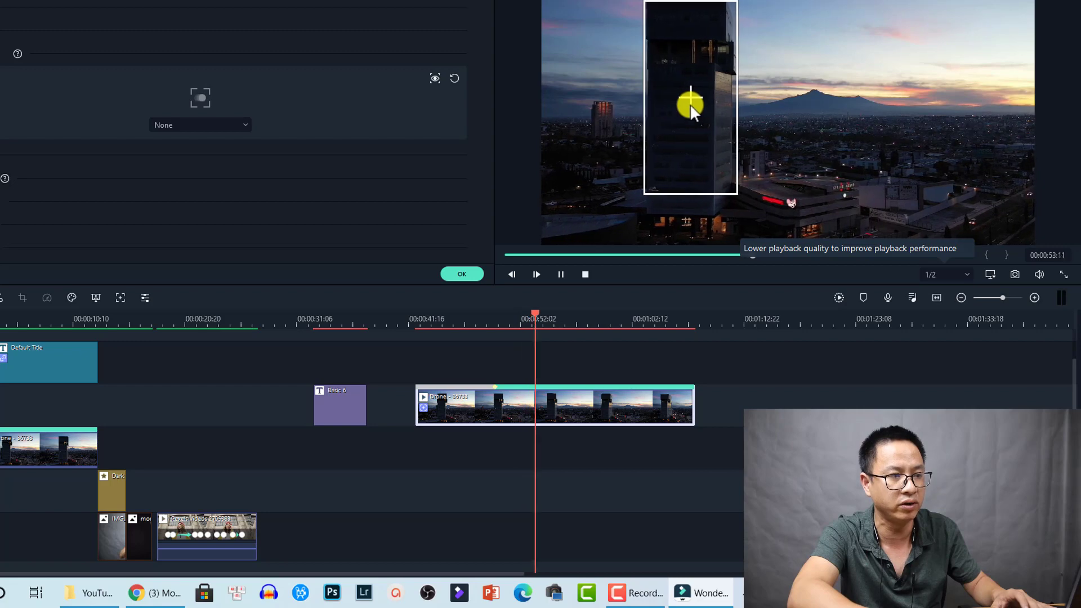
key("space")
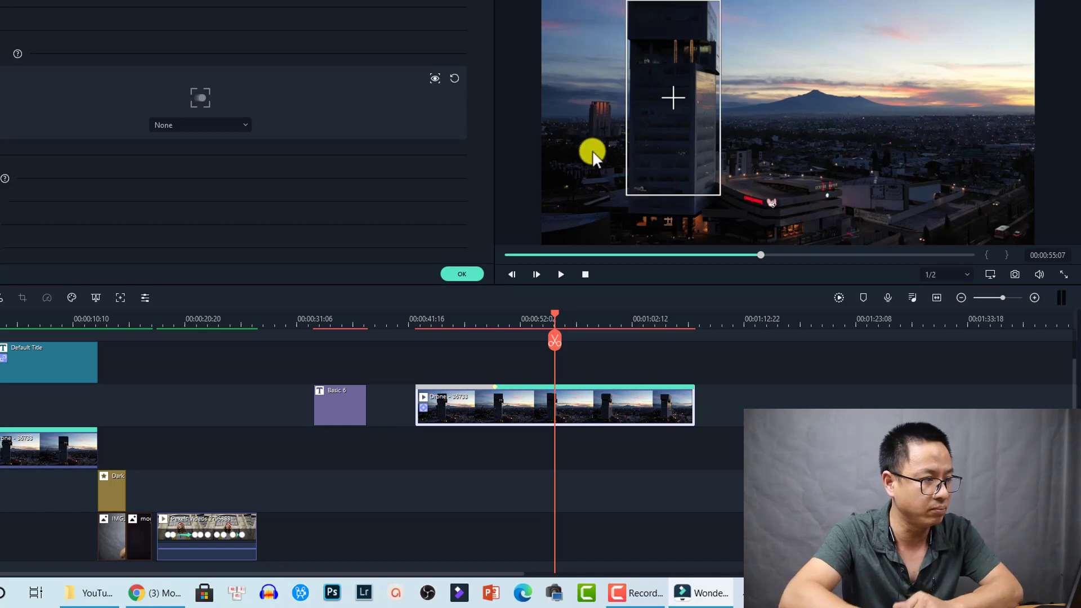
left_click(471, 276)
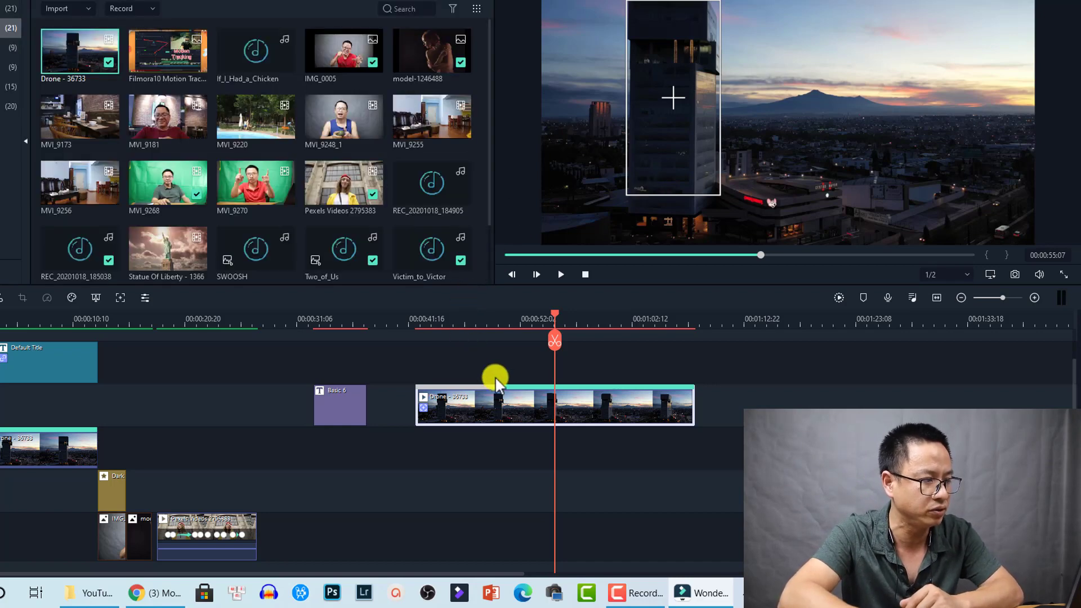
- Place the Mystic Seal element from the Fun category on track 8 at about 50 seconds, above the drone clip
left_click(494, 325)
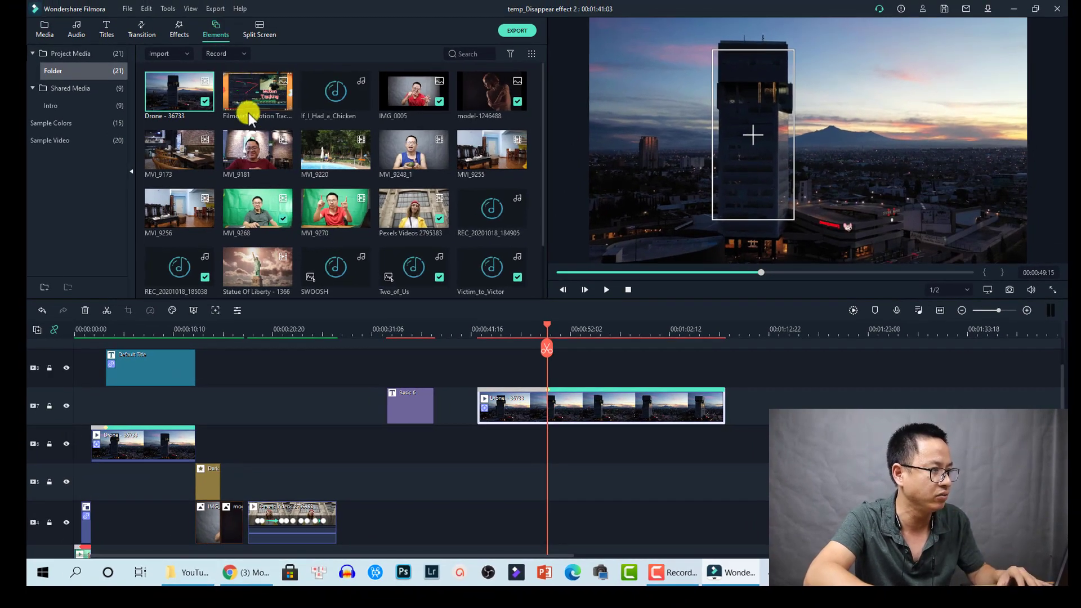
left_click(219, 30)
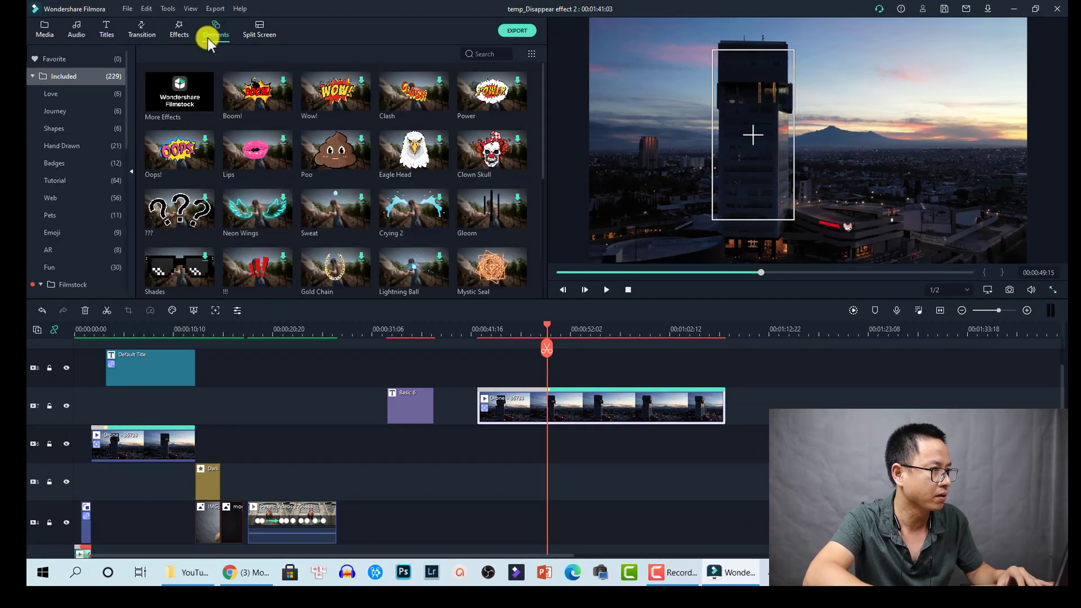
scroll(81, 207, "down", 3)
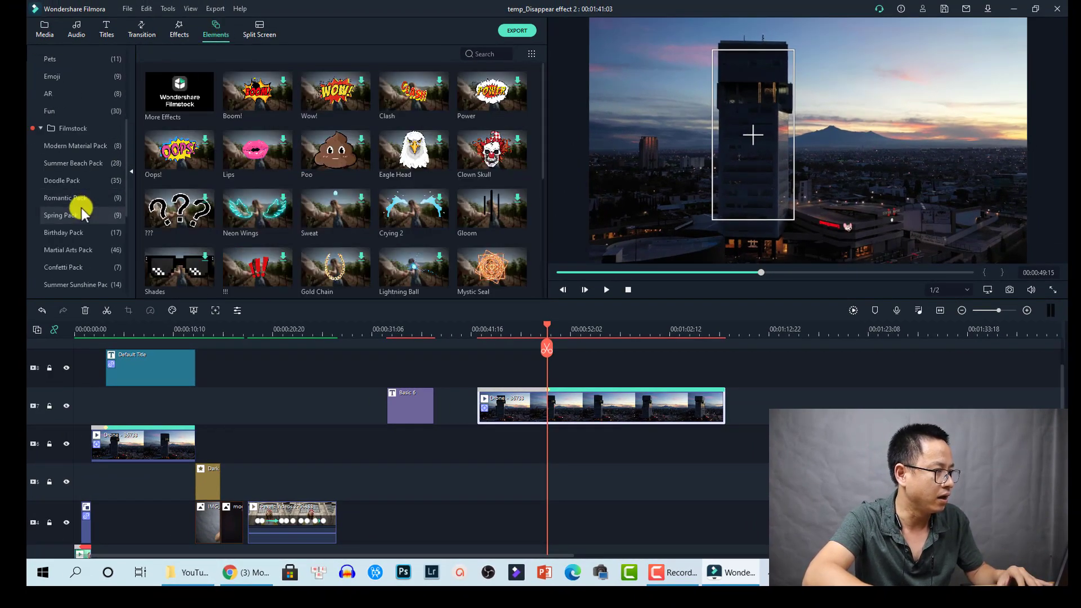
left_click(52, 111)
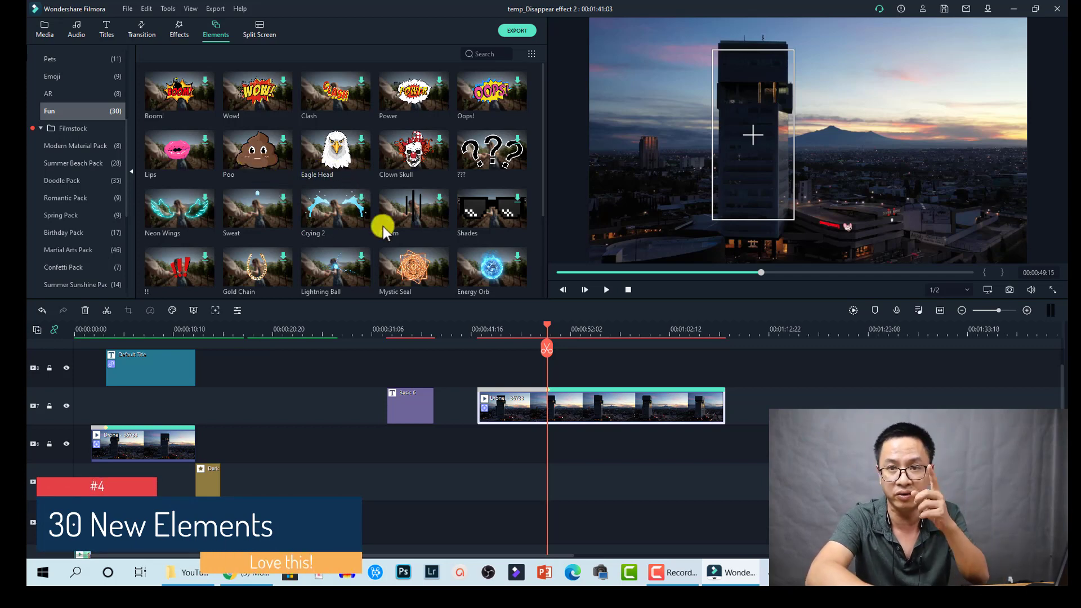
left_click(396, 284)
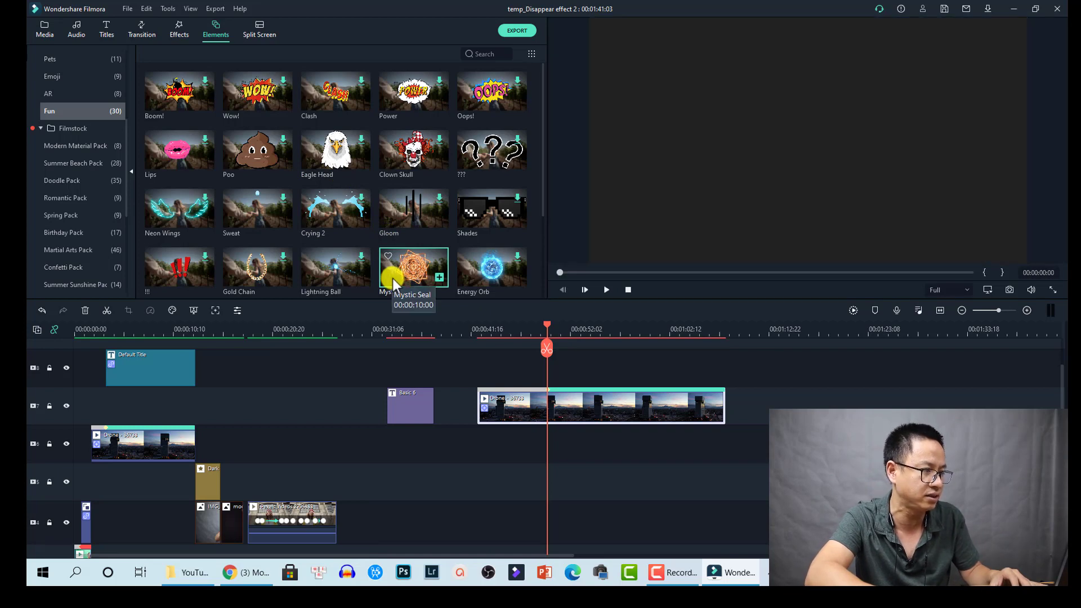
left_click_drag(393, 276, 552, 377)
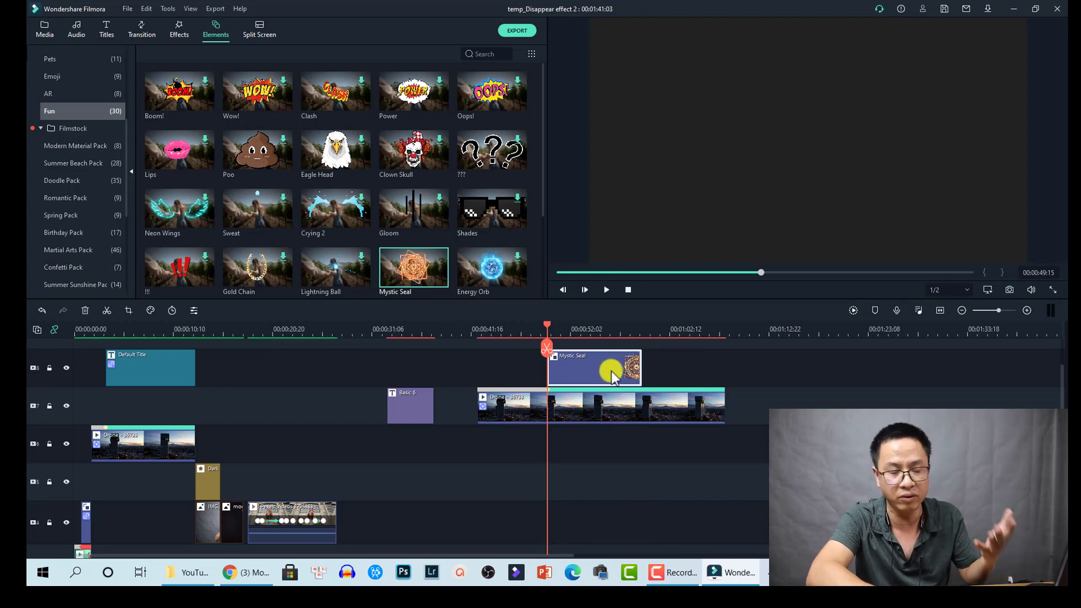
mouse_move(550, 380)
left_mouse_down()
mouse_move(553, 393)
mouse_move(566, 371)
left_mouse_up()
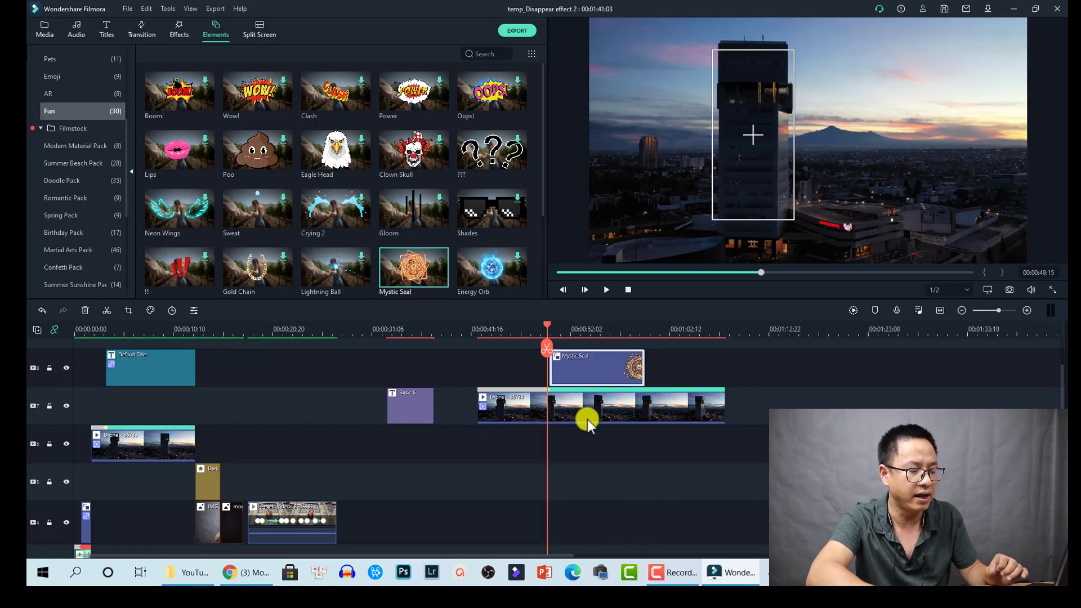
- Attach the Mystic Seal element to the drone clip's motion tracking
left_click(592, 413)
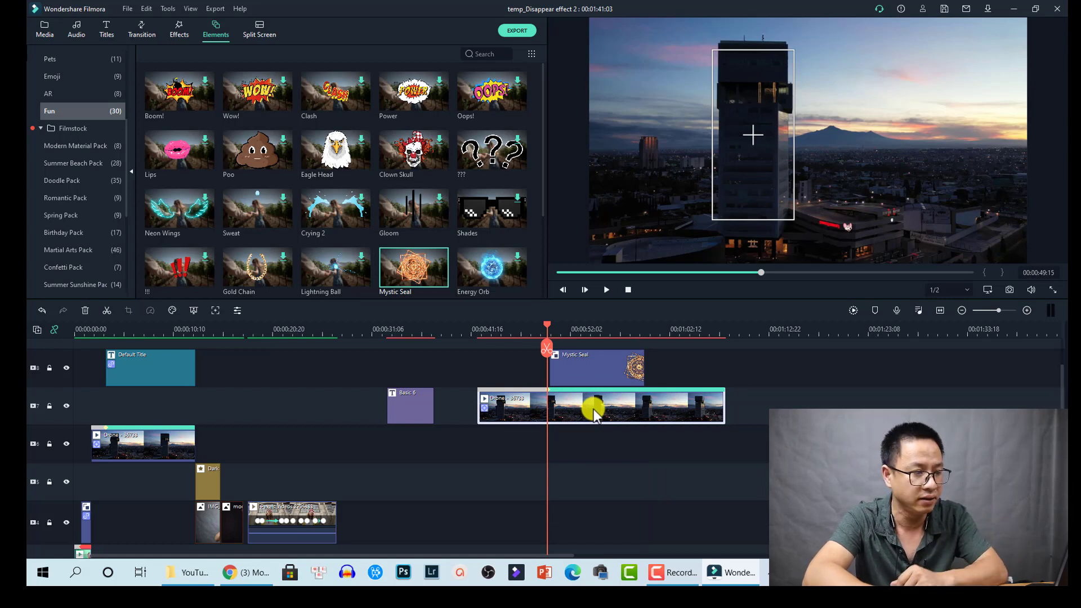
double_click(594, 408)
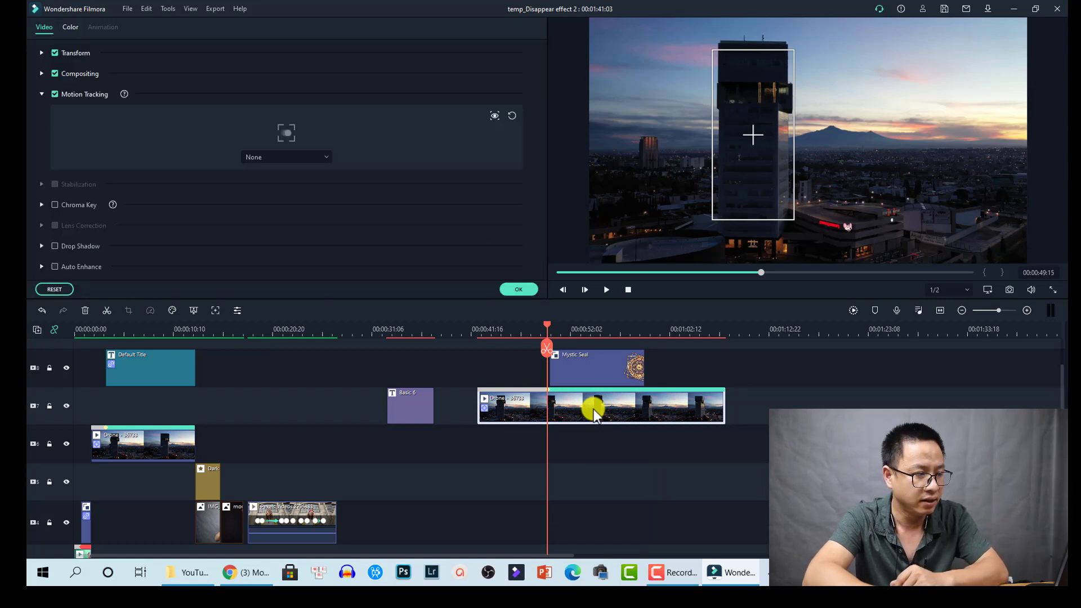
left_click(309, 160)
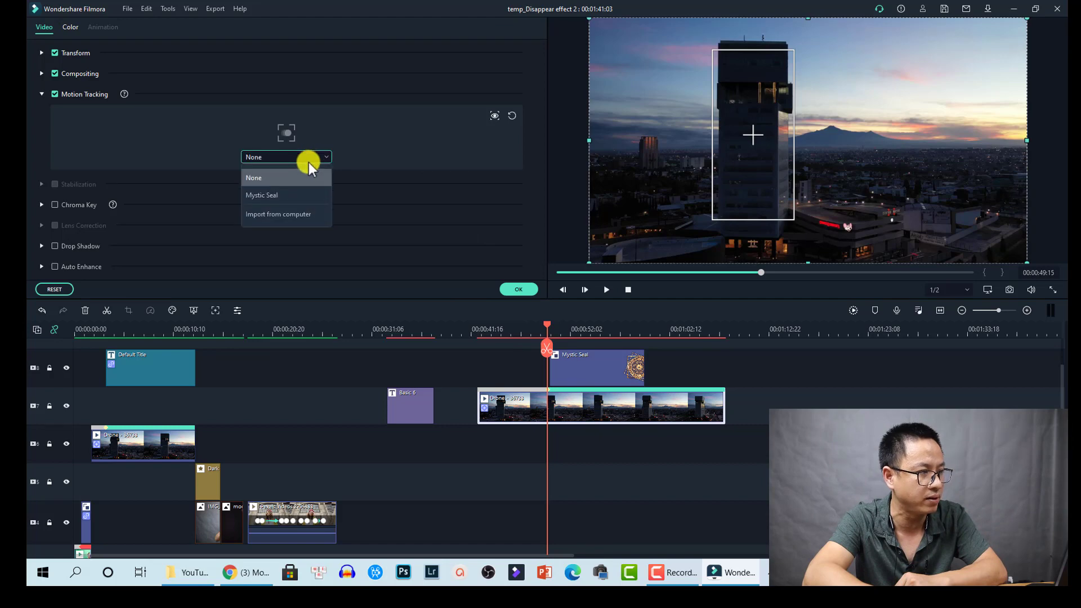
left_click(266, 195)
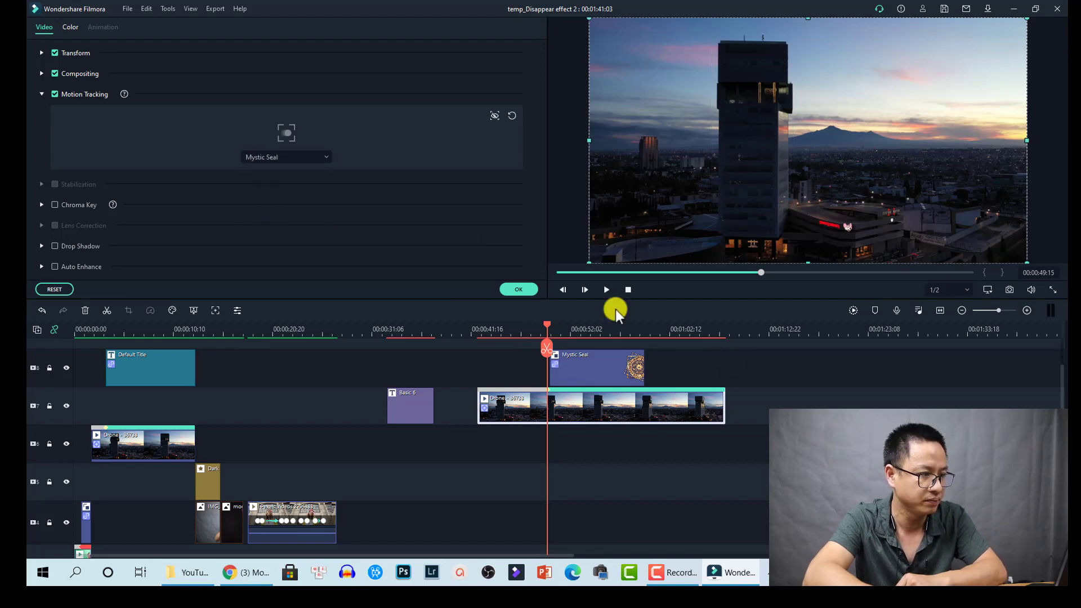
- Shrink the Mystic Seal in the preview to slightly wider than the tower and position it over the tower's upper half
left_click(576, 332)
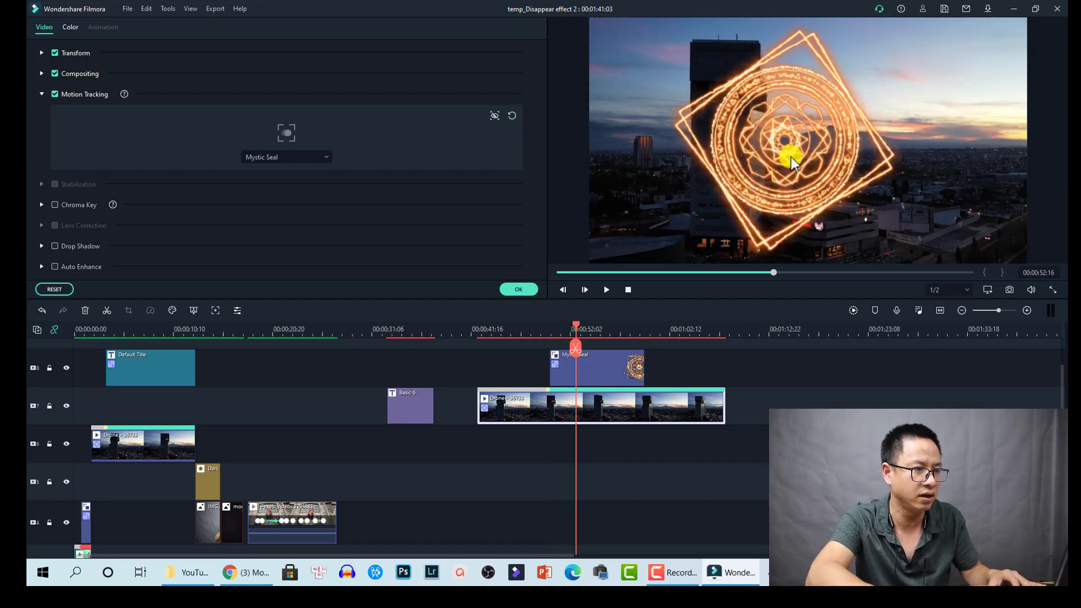
left_click(791, 163)
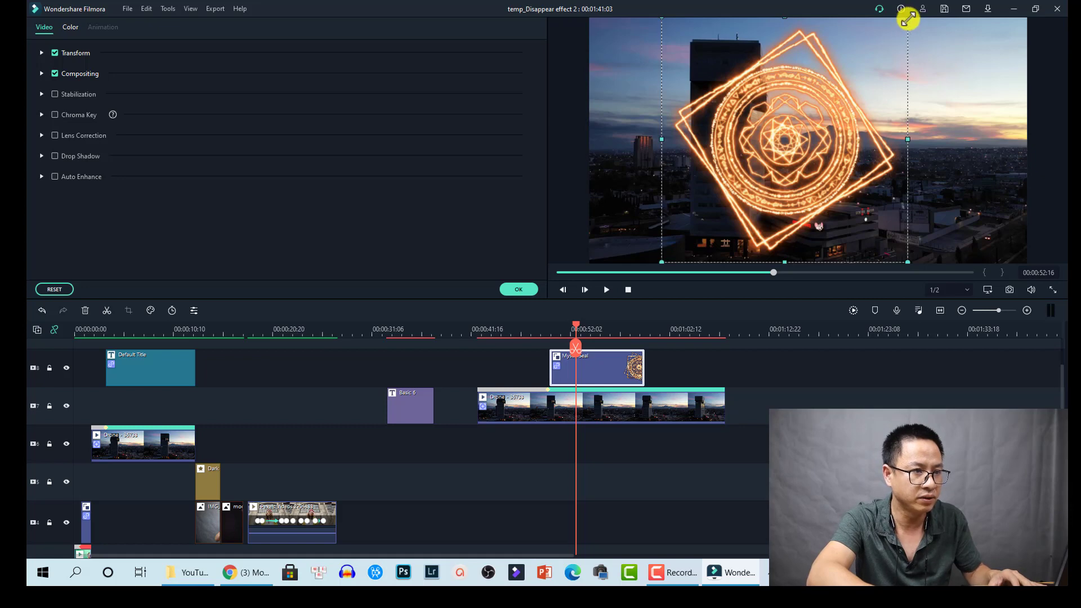
left_click_drag(905, 19, 758, 182)
left_click_drag(713, 220, 738, 126)
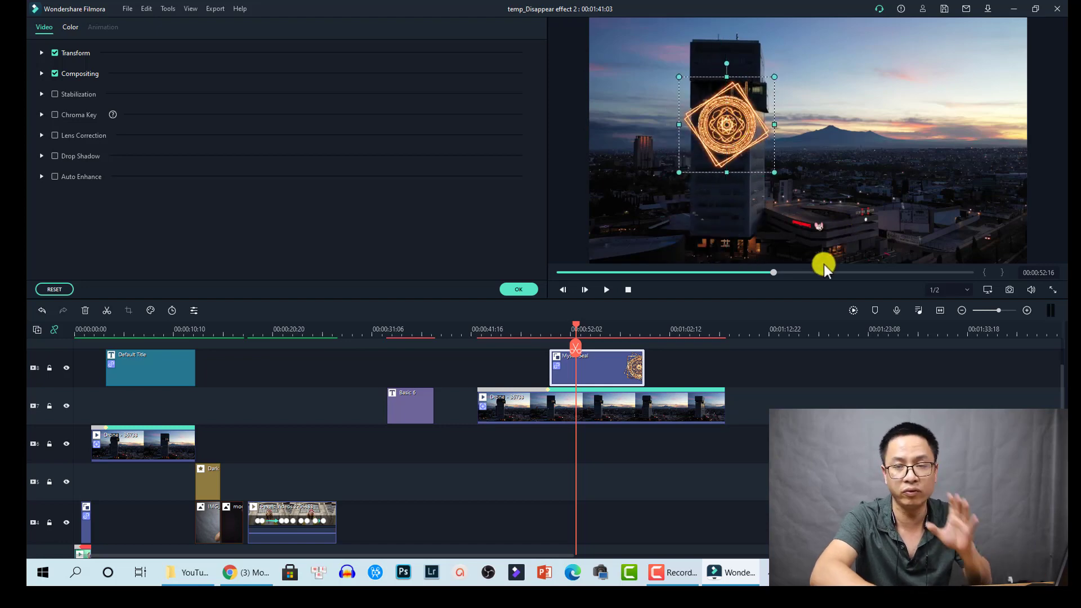
- Play the drone clip from about 48 seconds to check how the Mystic Seal follows the tower
left_click_drag(575, 327, 536, 337)
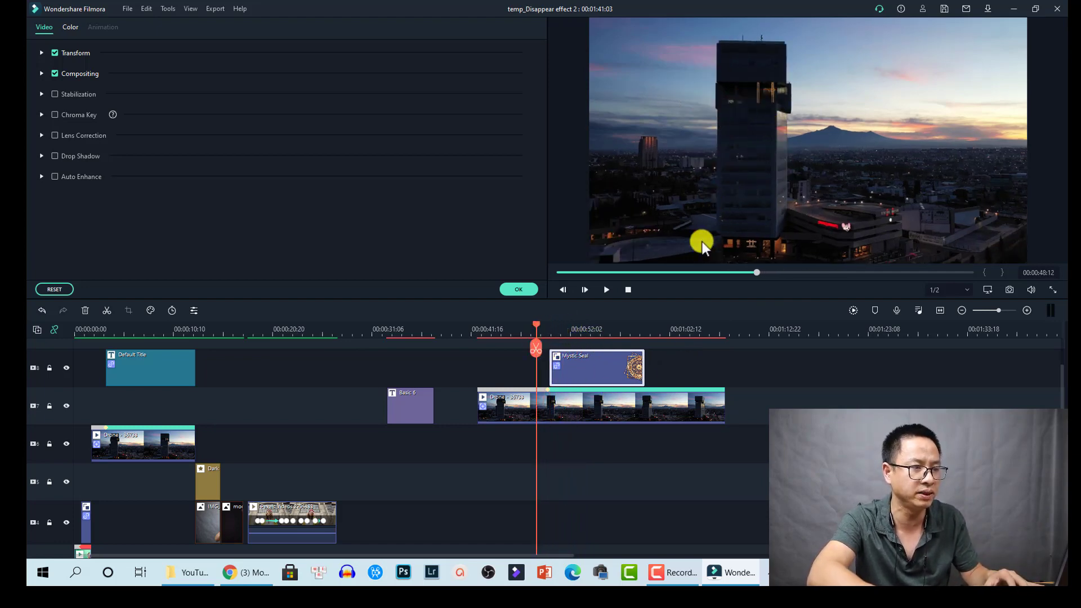
left_click(570, 330)
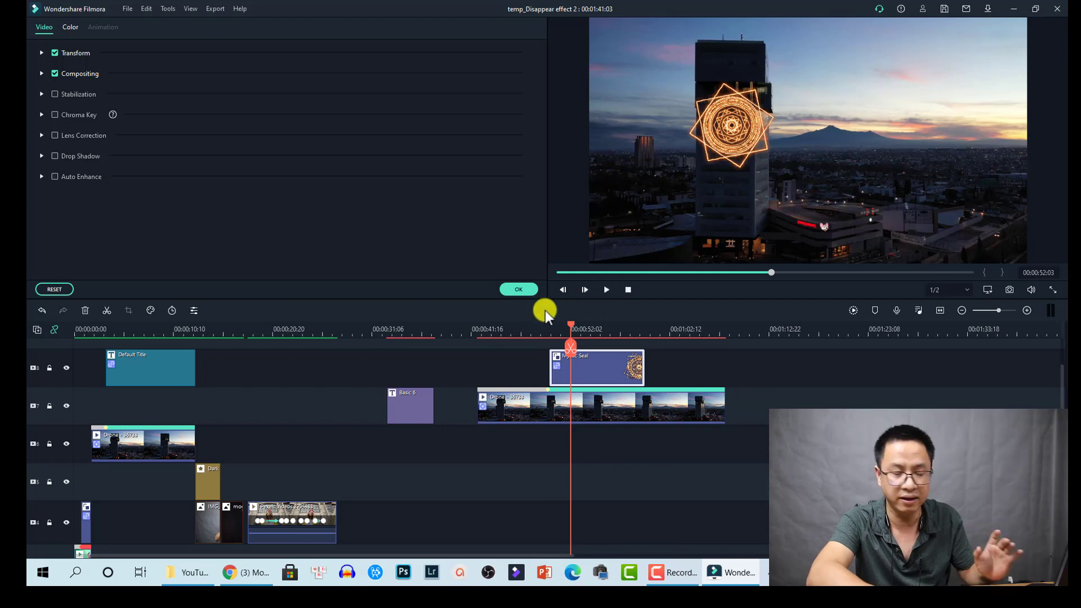
left_click(533, 325)
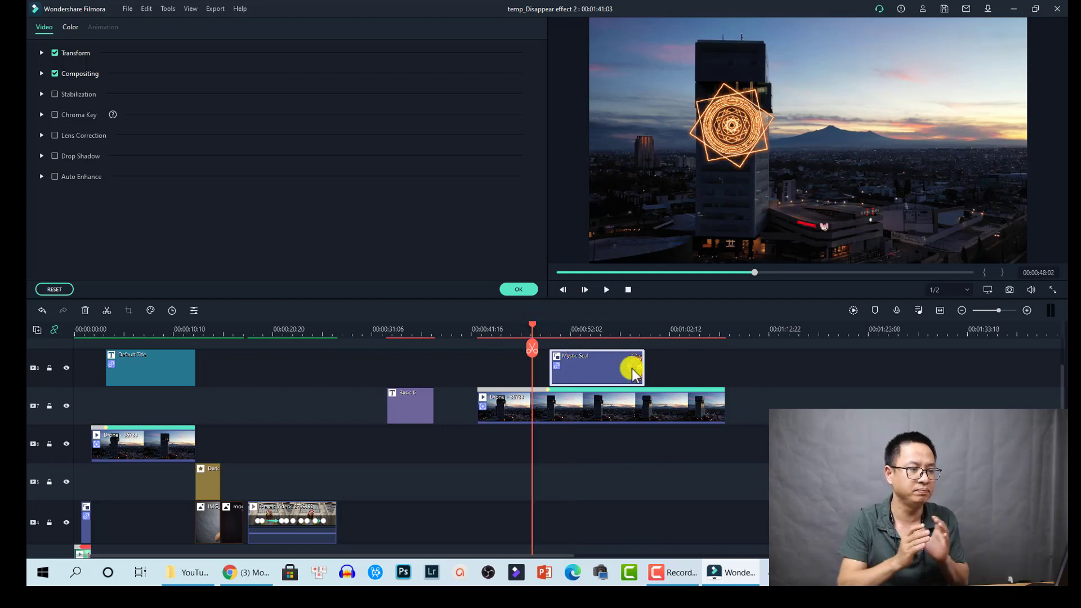
key("space")
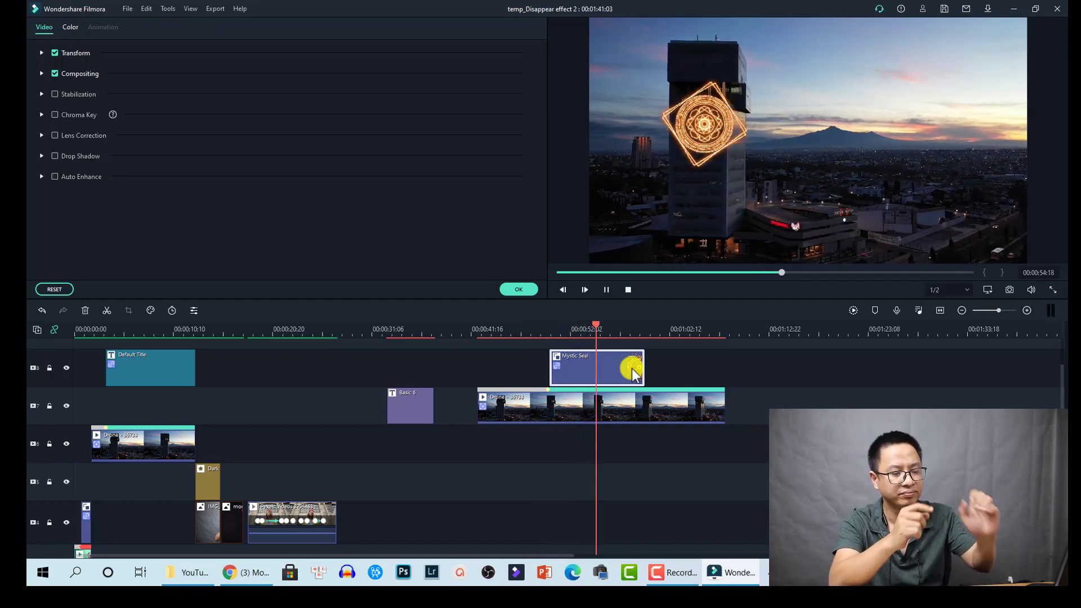
- Place the Basic 6 plain text title on track 9 at about 50 seconds and center it over the Mystic Seal on the tower
key("space")
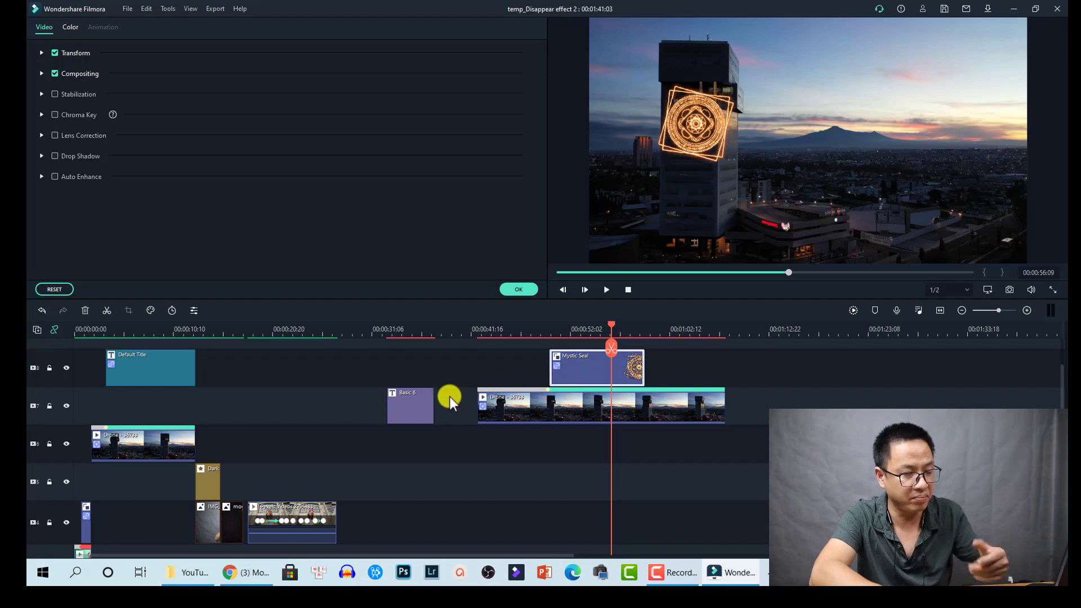
scroll(580, 364, "up", 1)
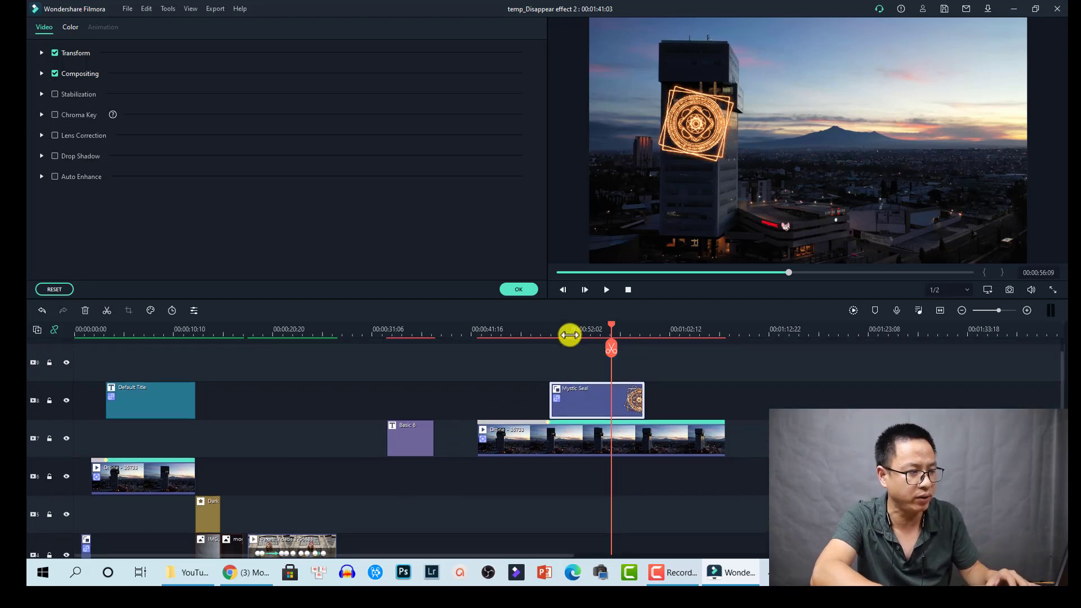
left_click(569, 335)
left_click(521, 289)
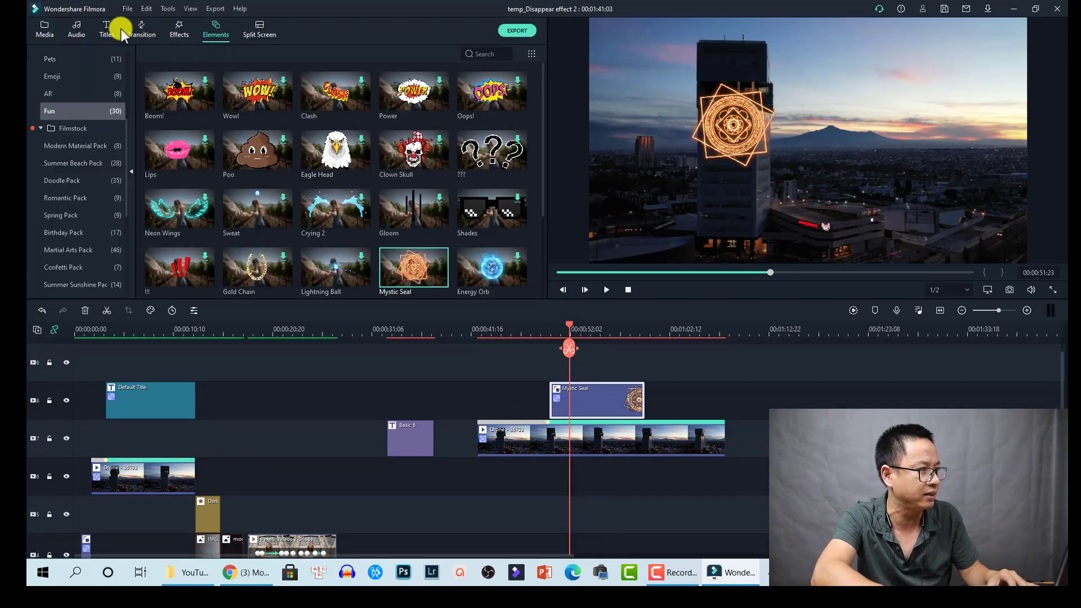
left_click(105, 31)
left_click_drag(181, 106, 557, 372)
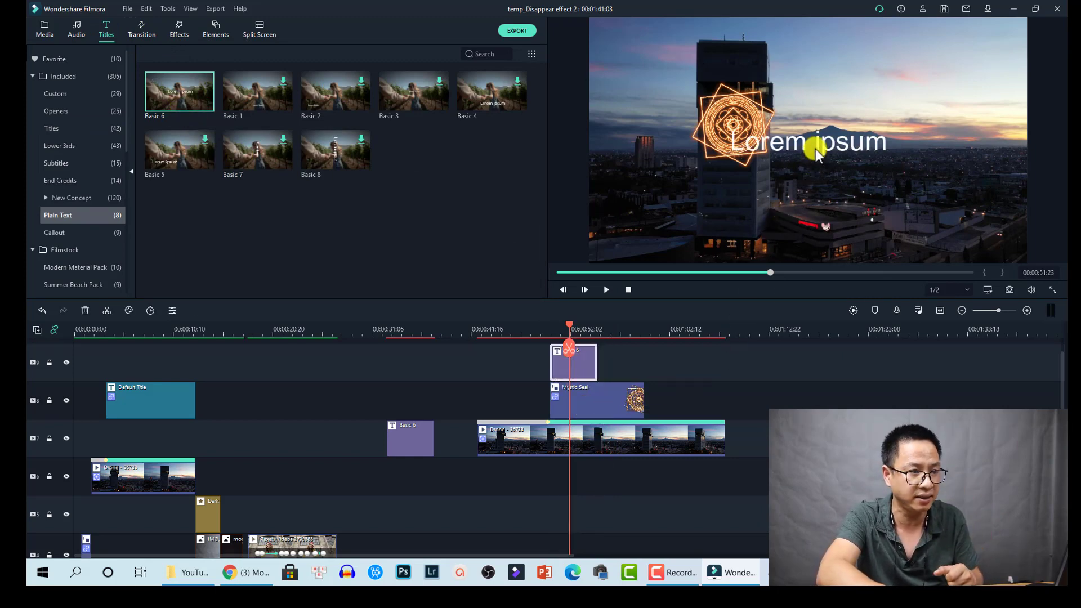
left_click_drag(815, 148, 752, 118)
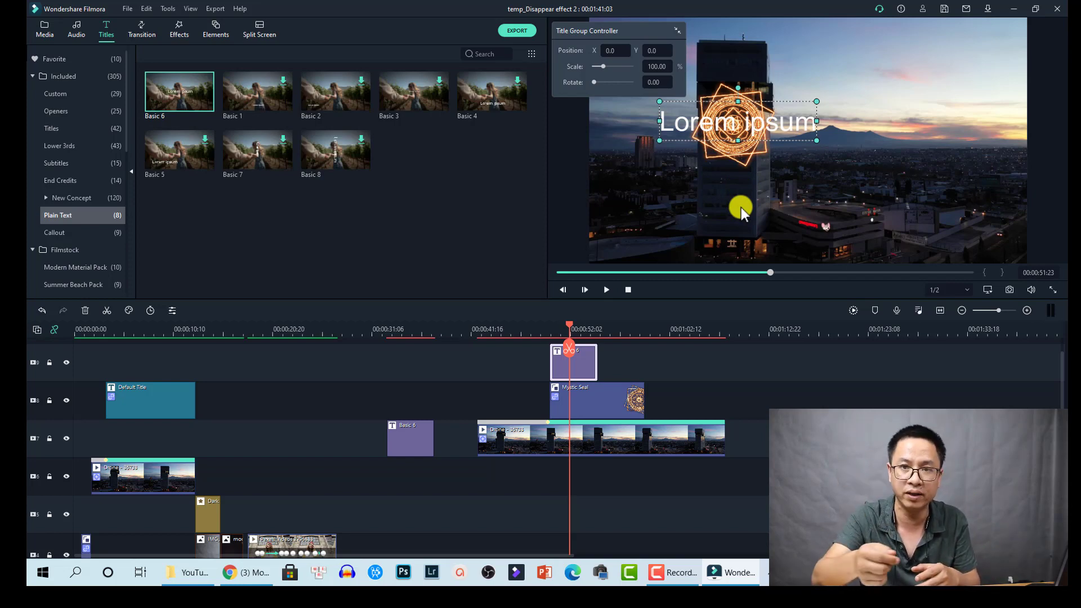
- Set the drone clip's motion tracking to use the Basic 6 title instead of the Mystic Seal
double_click(596, 435)
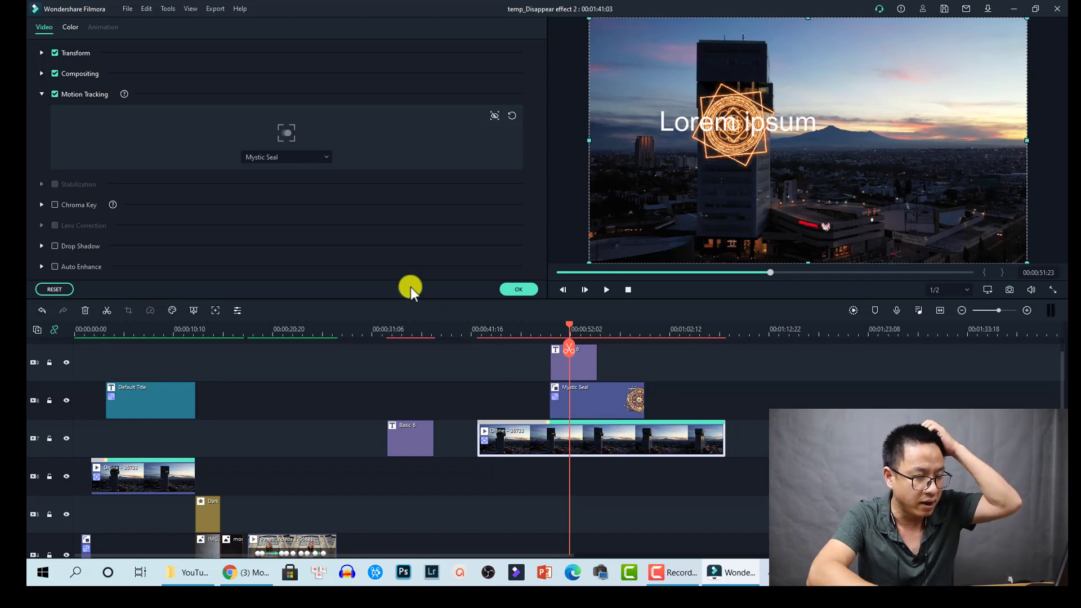
left_click(326, 159)
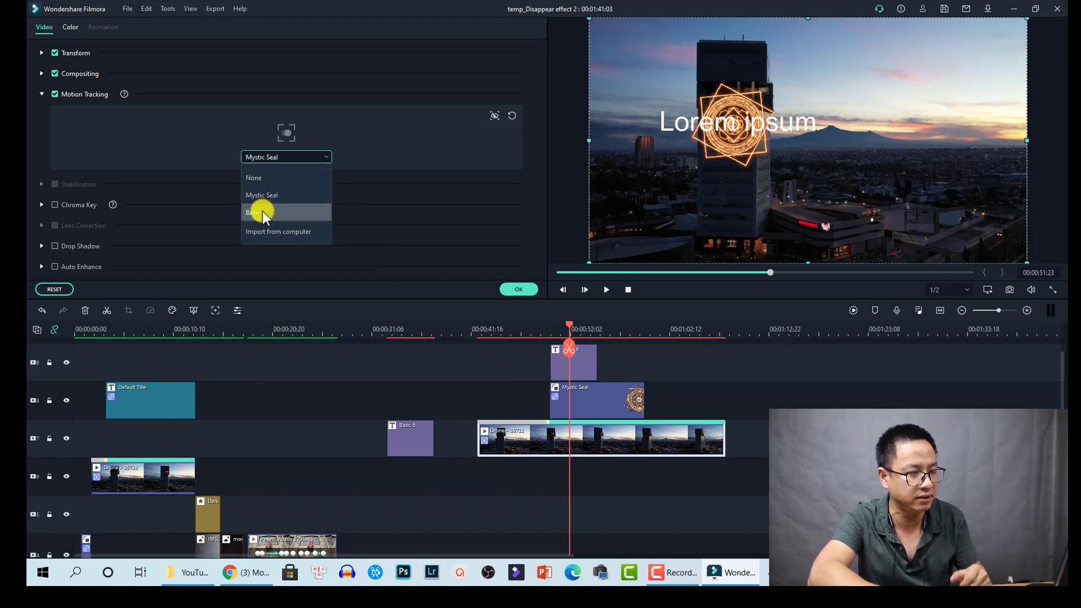
left_click(262, 211)
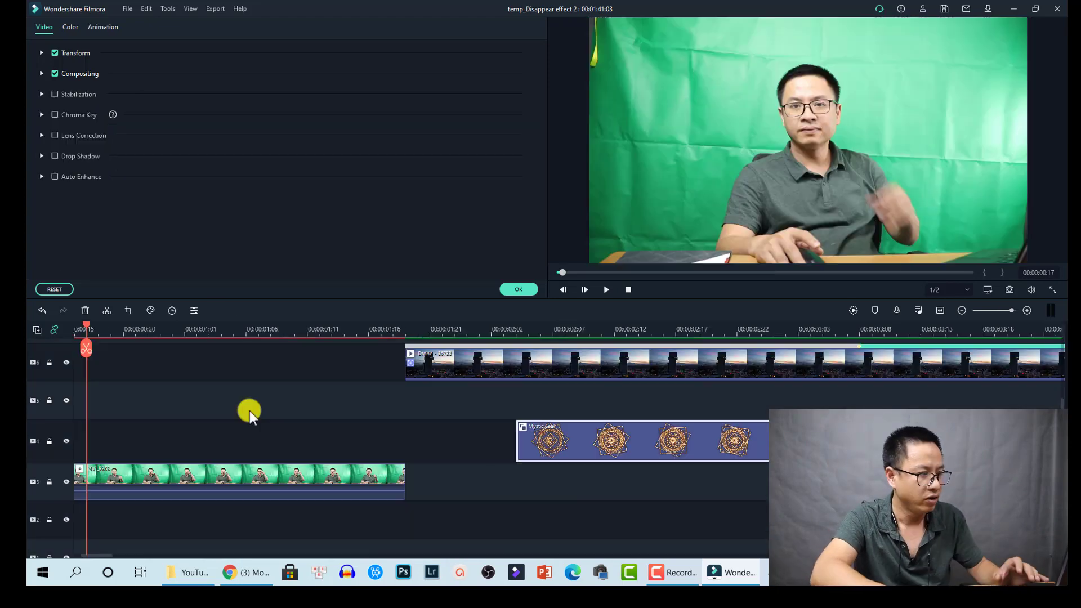
- Play the beginning of the green-screen clip to examine the hand movement, and return the playhead to 00:00:00:12
left_click(249, 411)
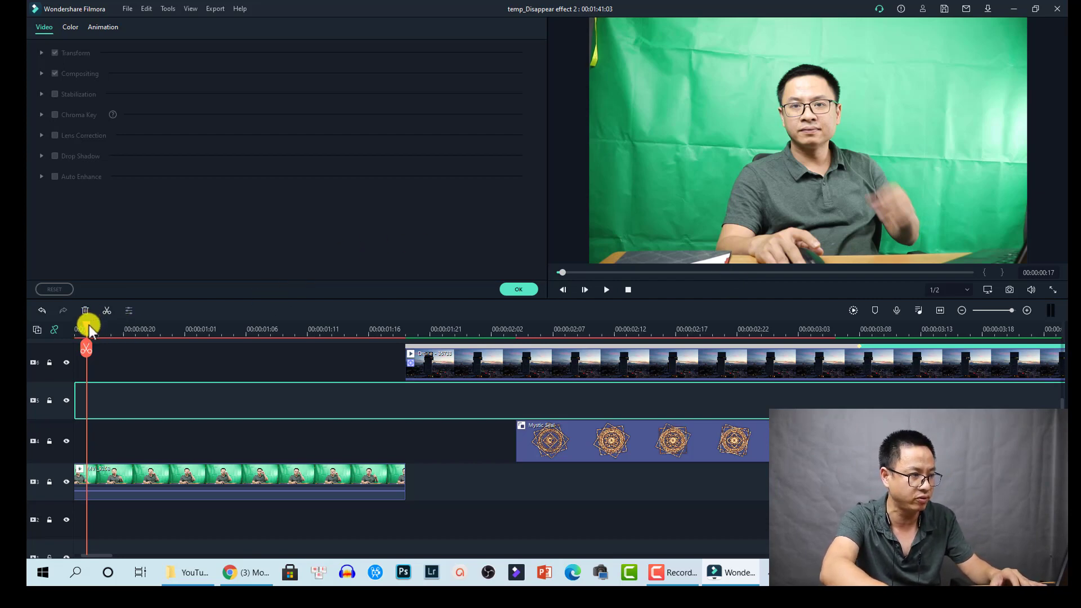
left_click_drag(89, 325, 73, 334)
key("space")
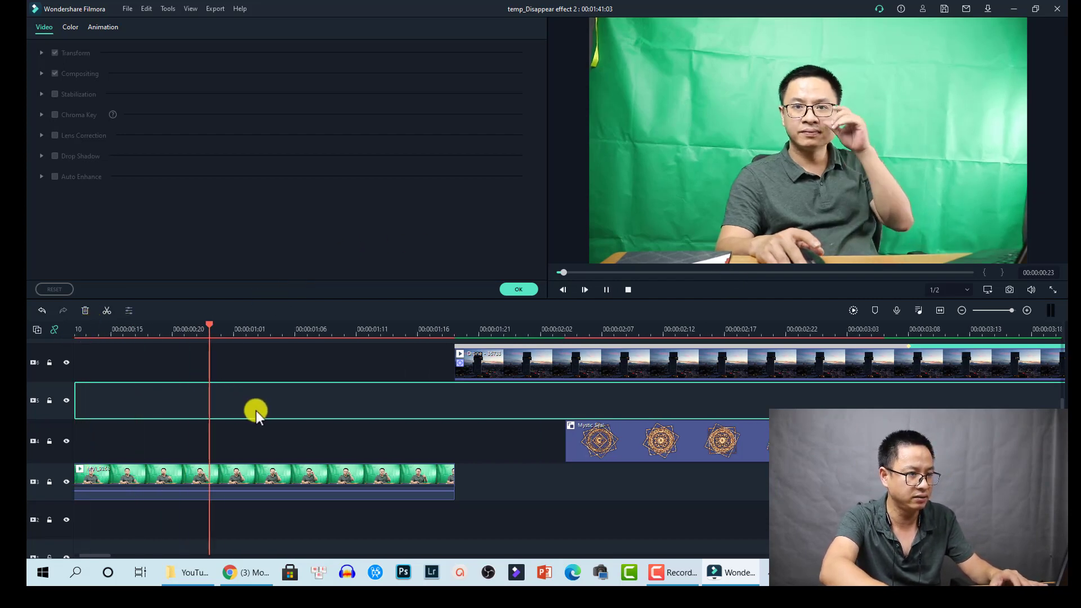
left_click(79, 331)
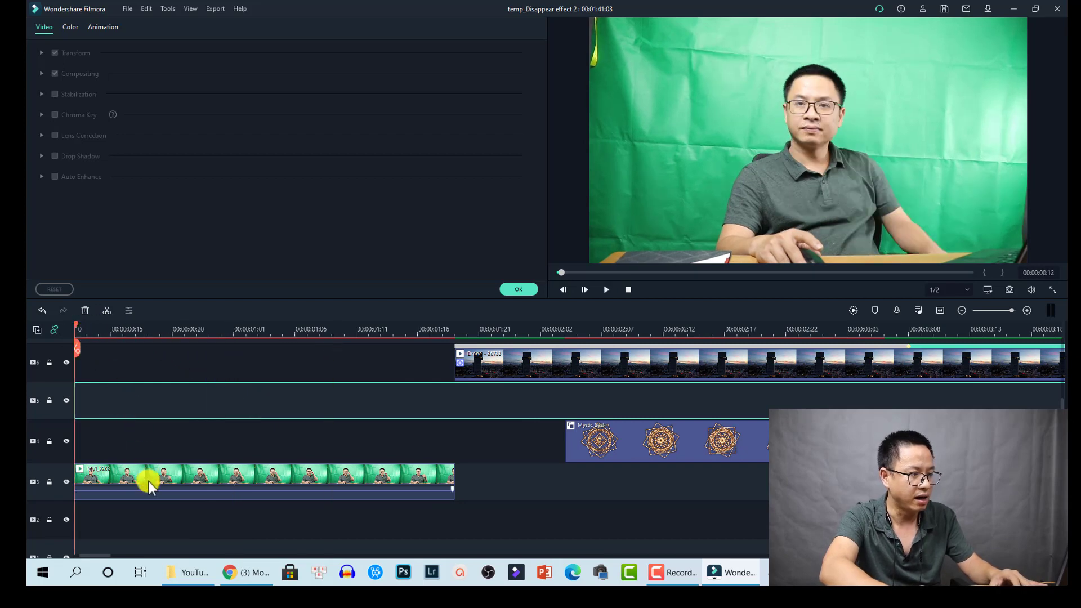
- Enable motion tracking on the green-screen clip and move the playhead to 00:00:00:16
left_click(149, 473)
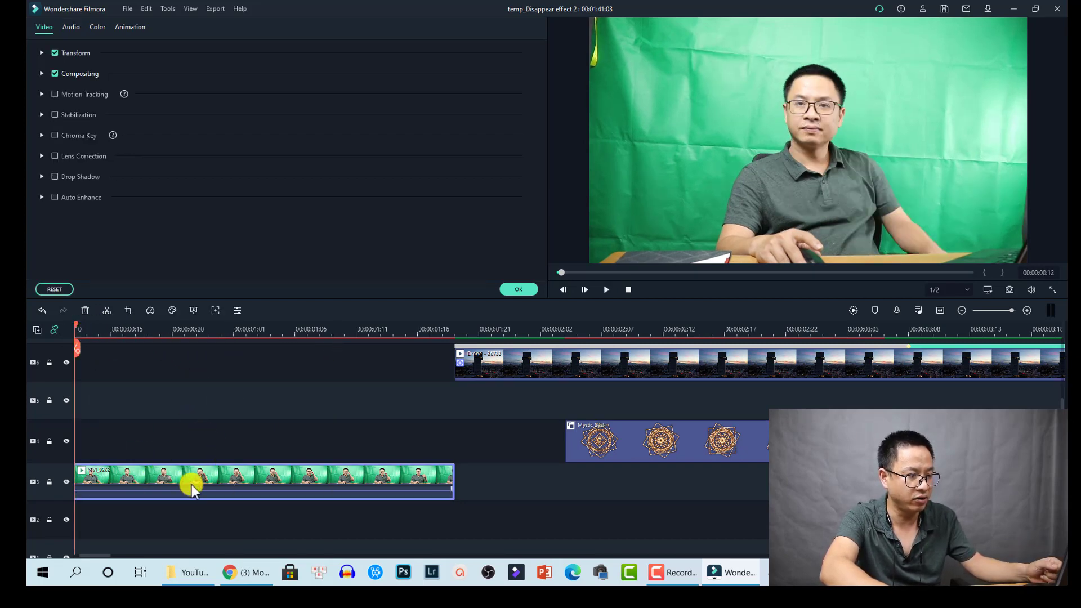
left_click(214, 311)
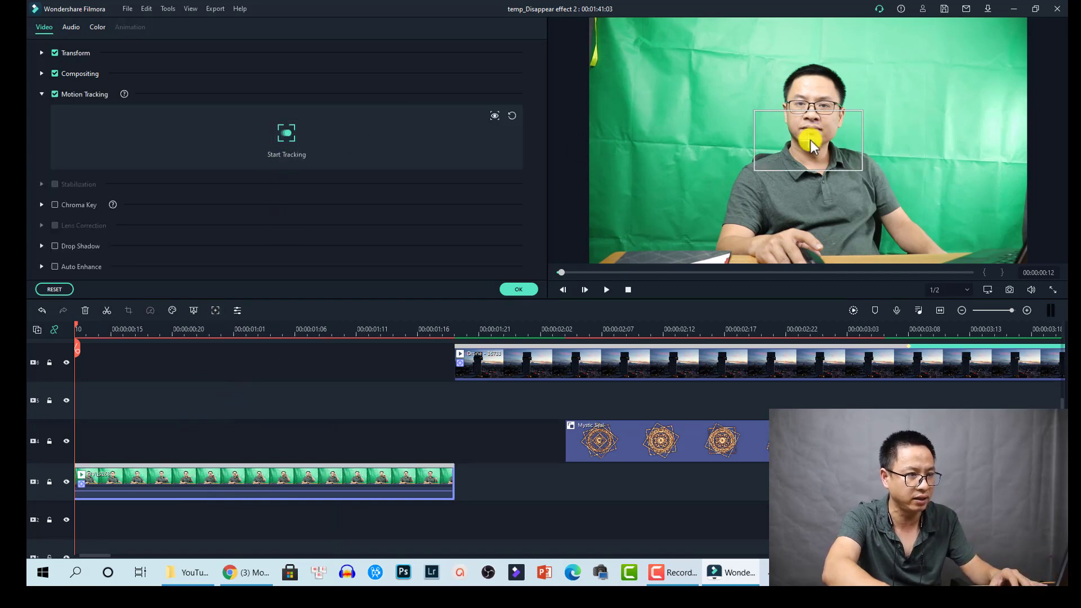
left_click(811, 146)
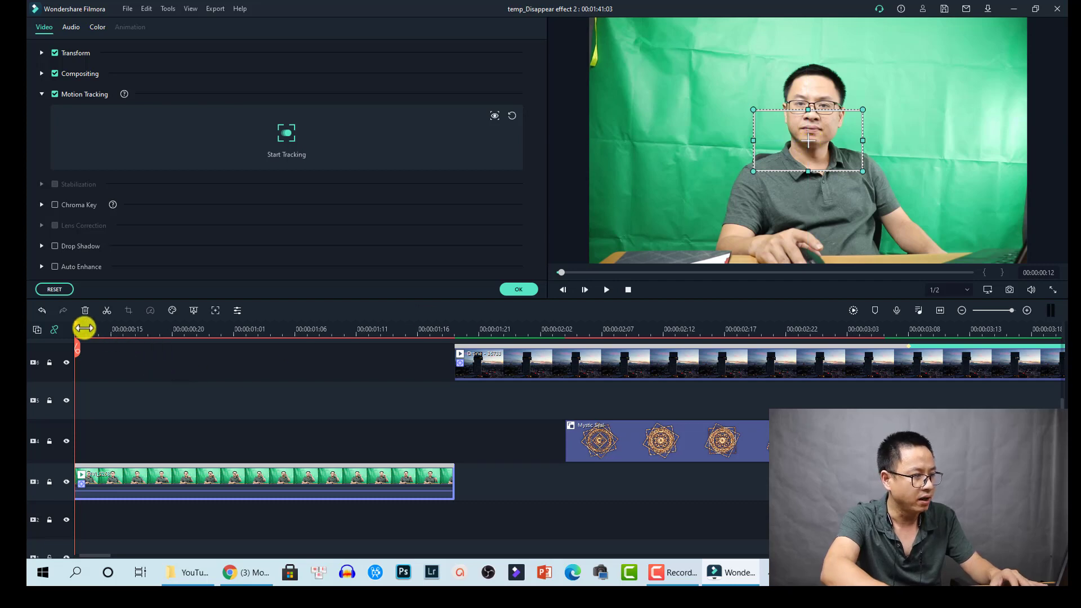
left_click(76, 326)
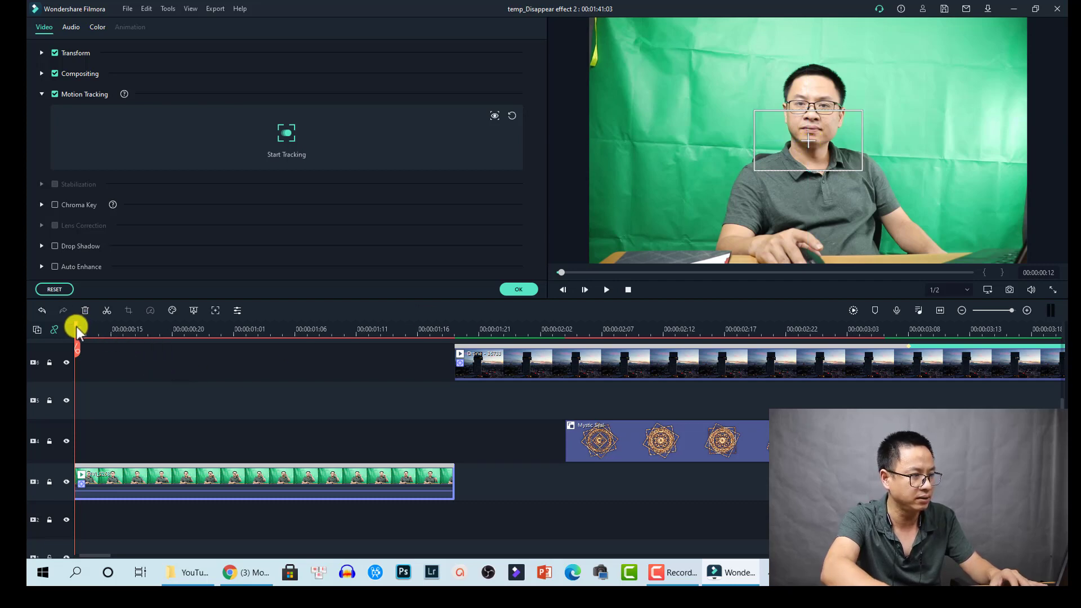
left_click_drag(77, 332, 127, 331)
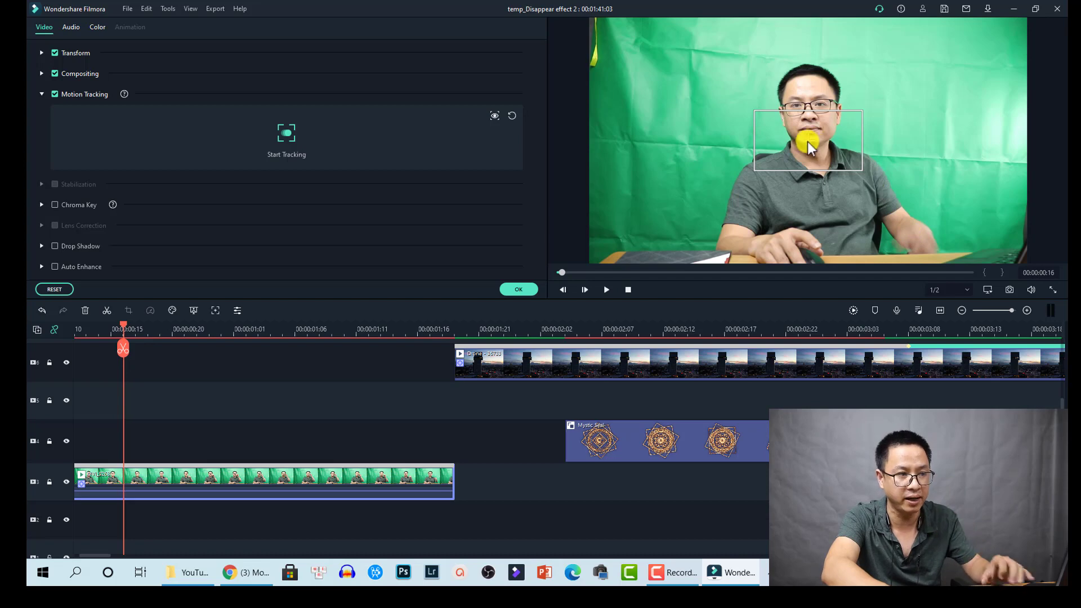
- Move the tracking box onto the moving hand near the desk, shrink it to fit, and start tracking
left_click_drag(804, 137, 917, 242)
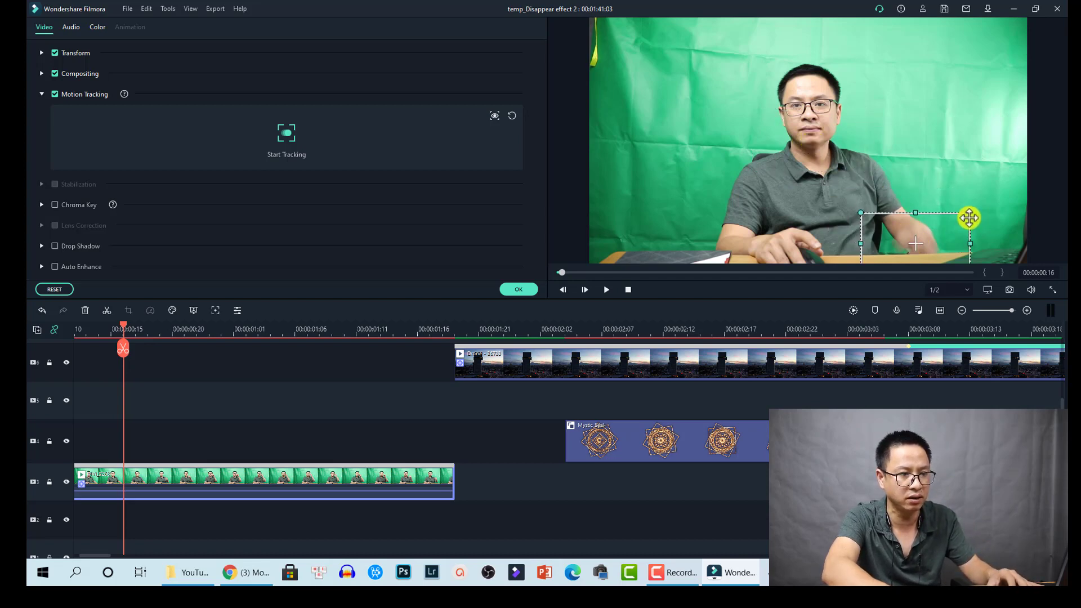
left_click_drag(969, 218, 920, 227)
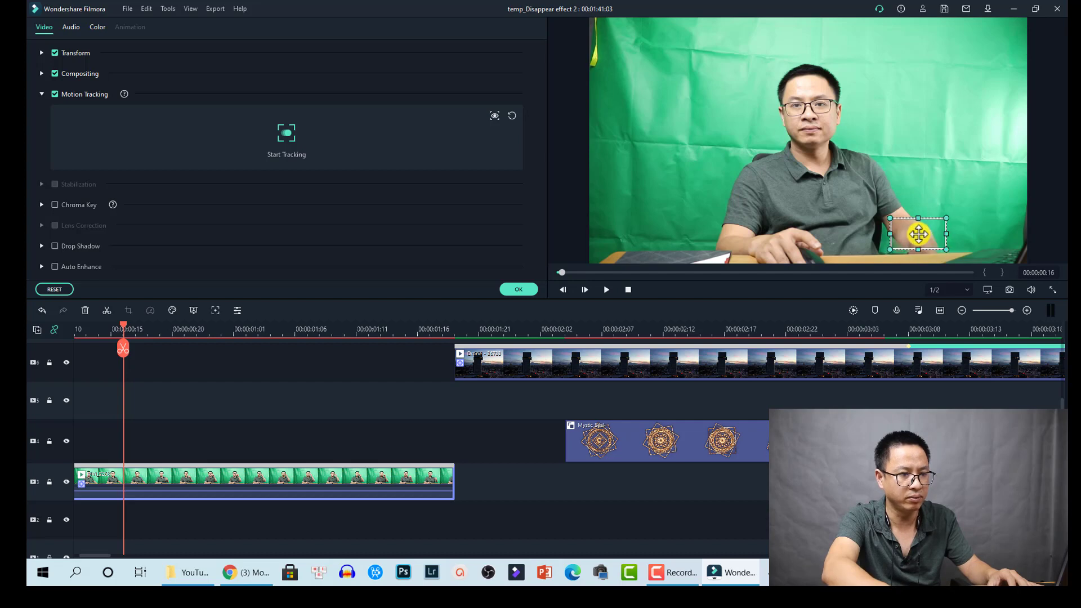
left_click(292, 146)
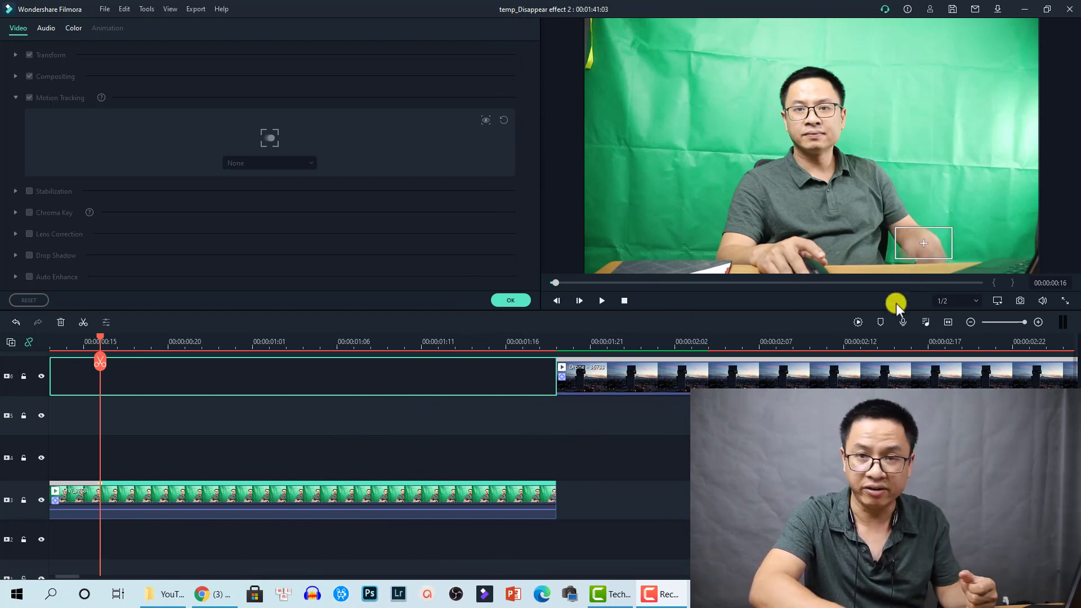
- Advance the green-screen clip one frame to 00:00:00:17 and move the tracking box up onto the rising hand
left_click(158, 499)
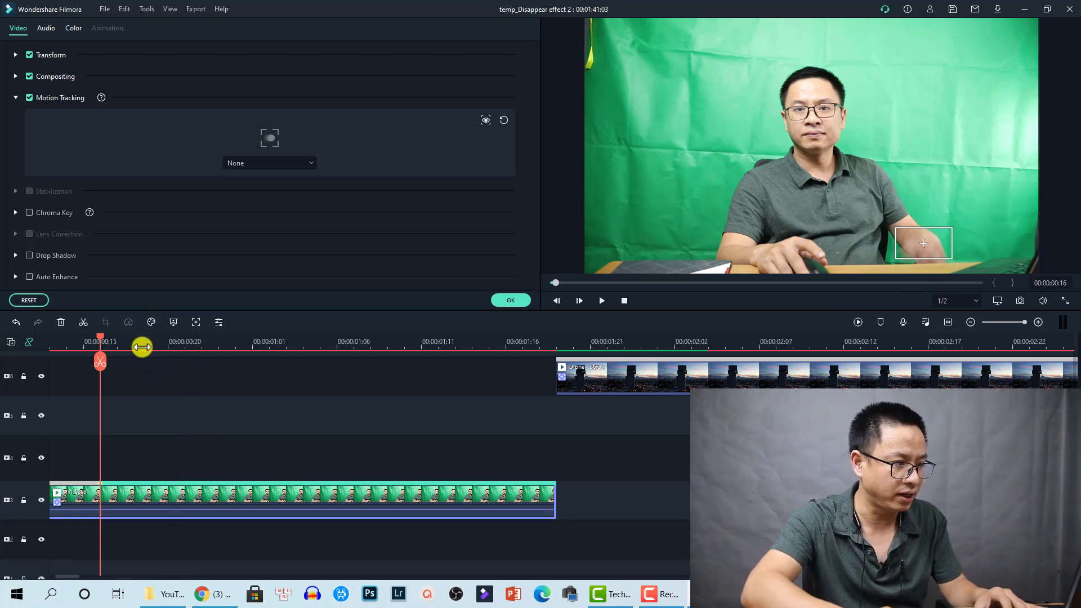
left_click(269, 400)
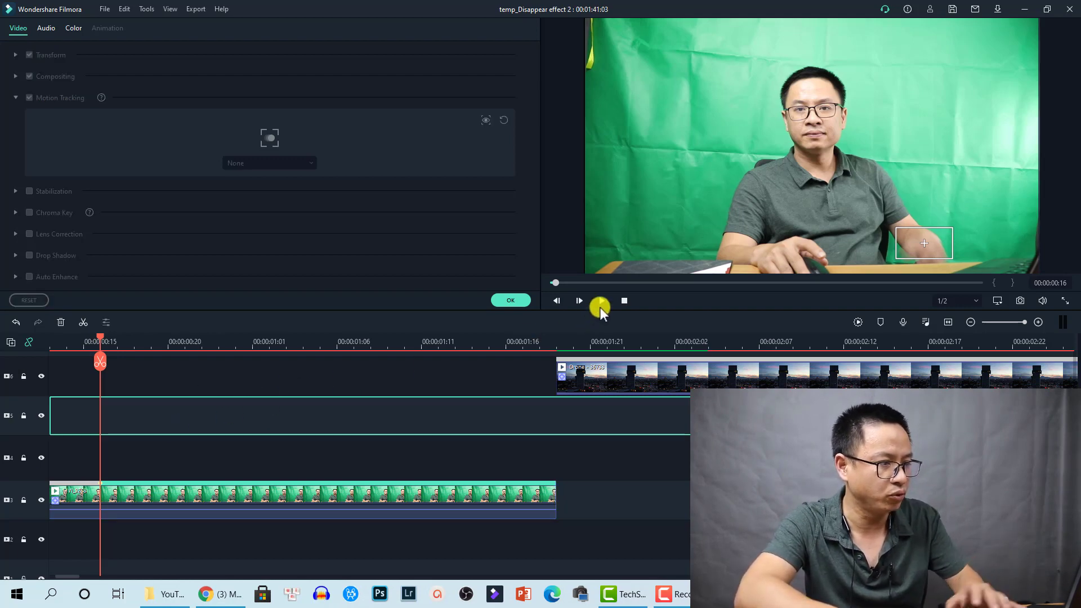
left_click(163, 503)
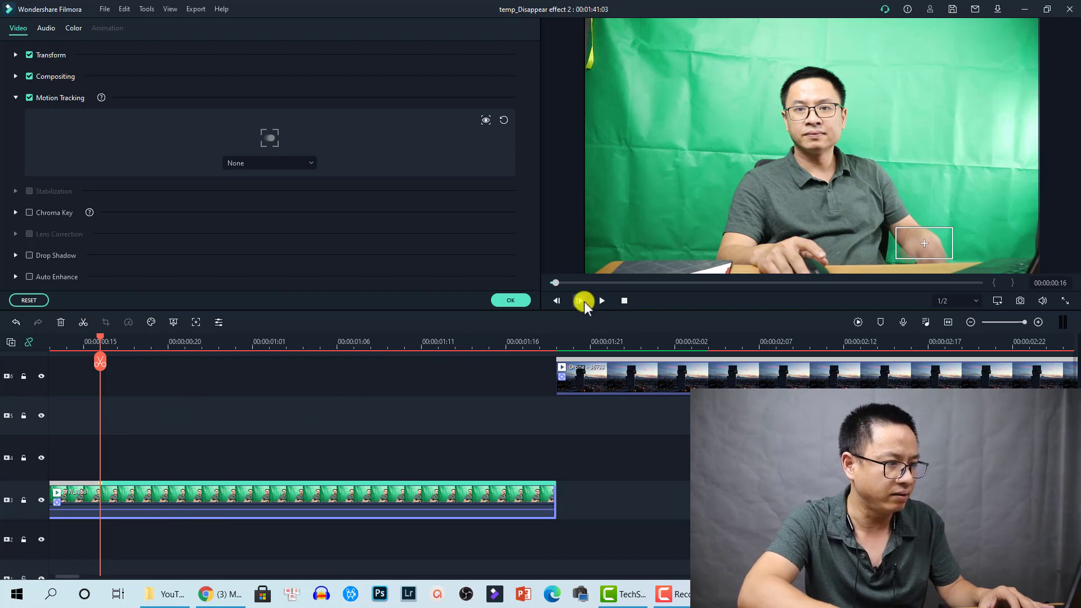
left_click(580, 303)
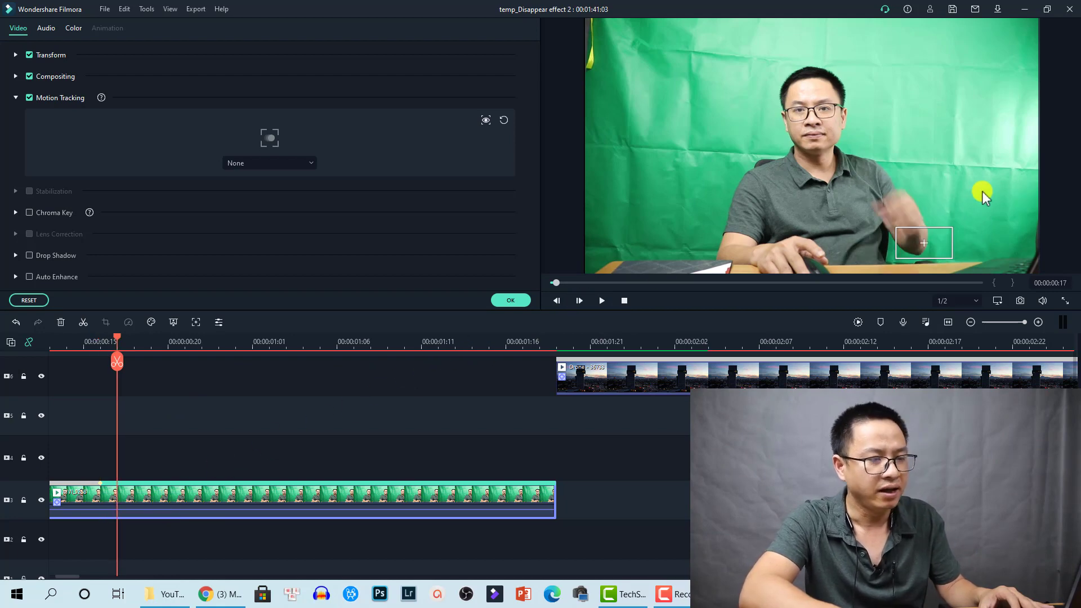
left_click(924, 248)
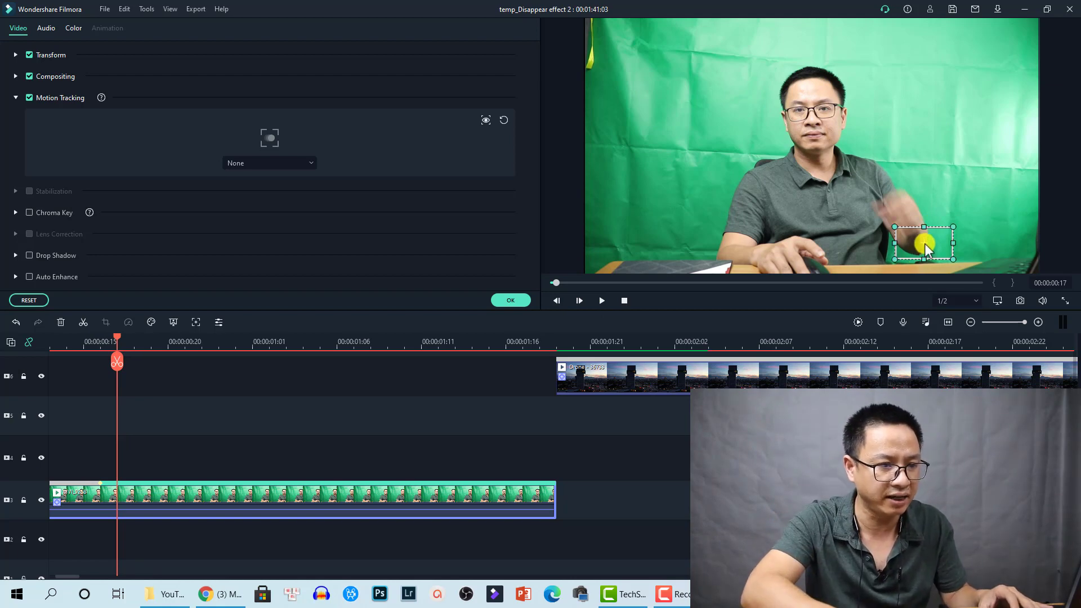
left_click_drag(926, 248, 909, 218)
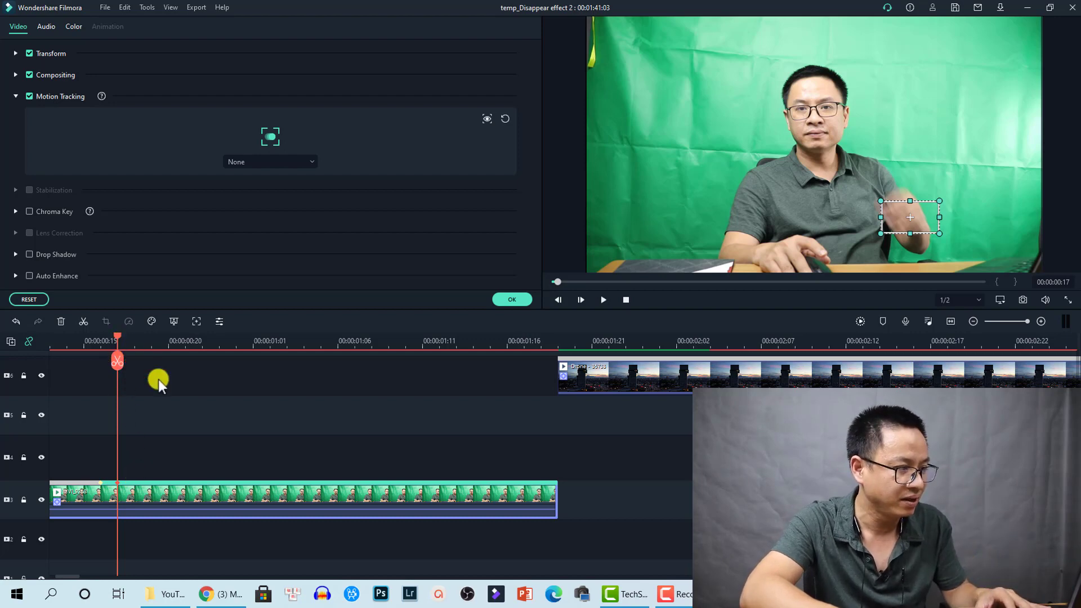
- Correct the tracking box position over the hand at frames 00:00:00:18 and 00:00:00:19
left_click(586, 300)
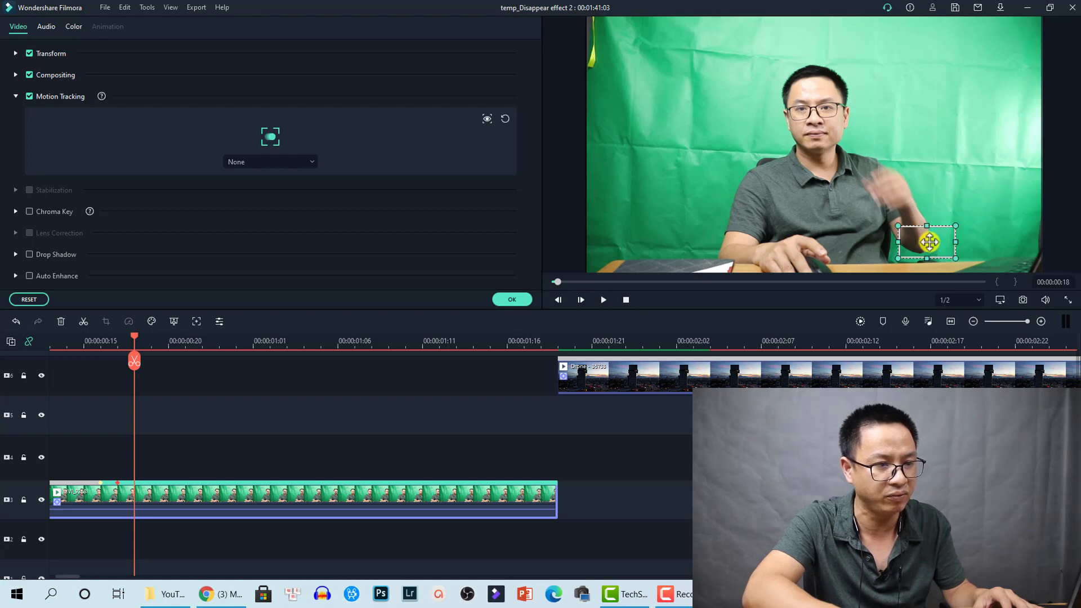
left_click_drag(928, 239, 887, 185)
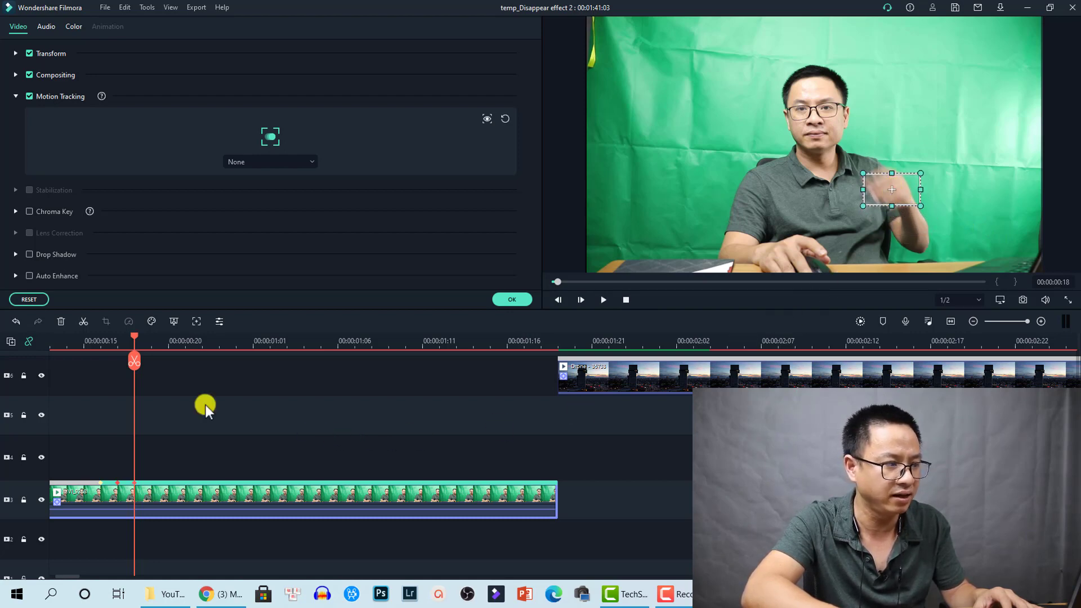
left_click(584, 300)
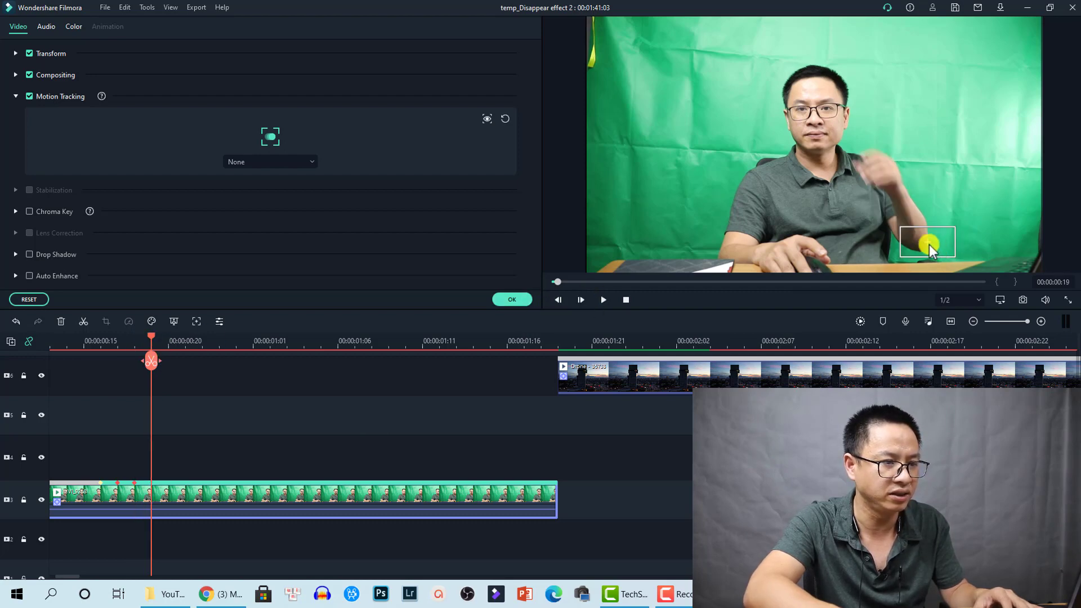
left_click_drag(929, 244, 878, 177)
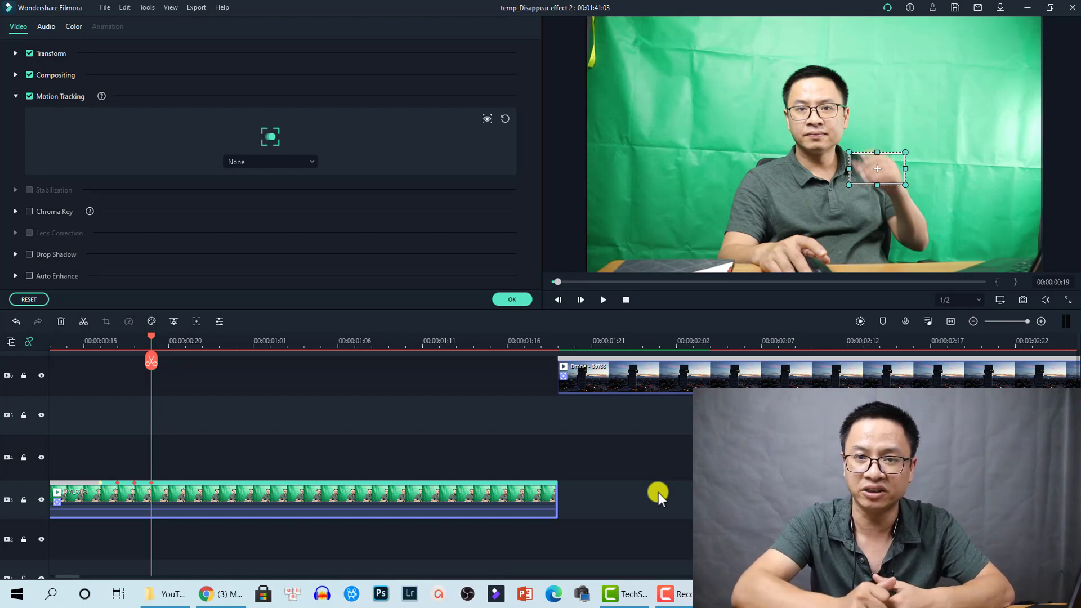
- Delete the effects, including the keyframes, from the clip of the woman in yellow on track 4, and move the playhead to 00:00:18:12
left_click(951, 322)
left_click(262, 342)
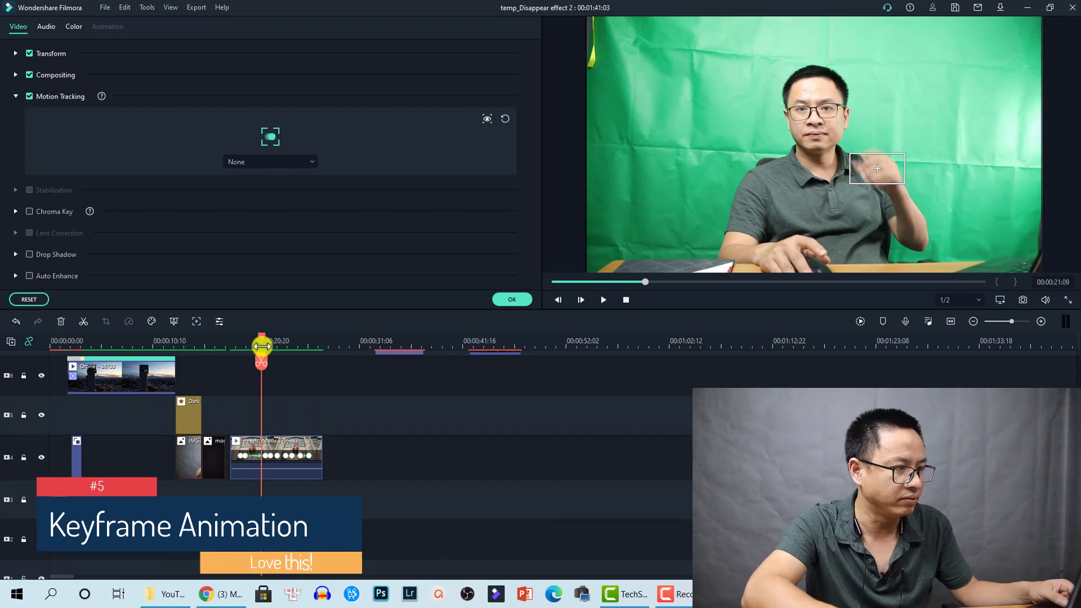
left_click(304, 442)
left_click(299, 444)
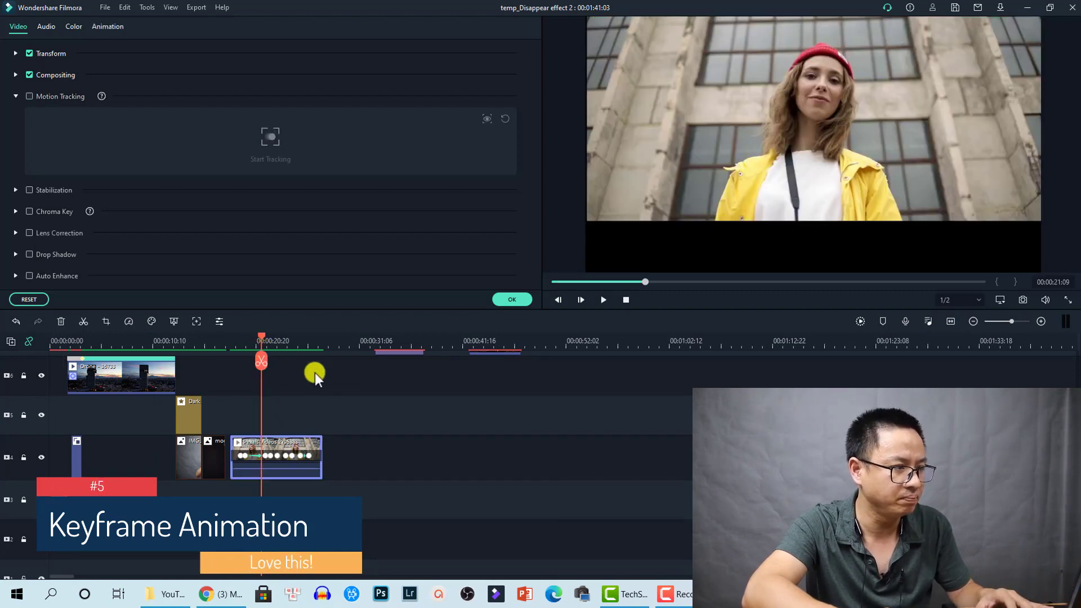
left_click_drag(305, 343, 559, 329)
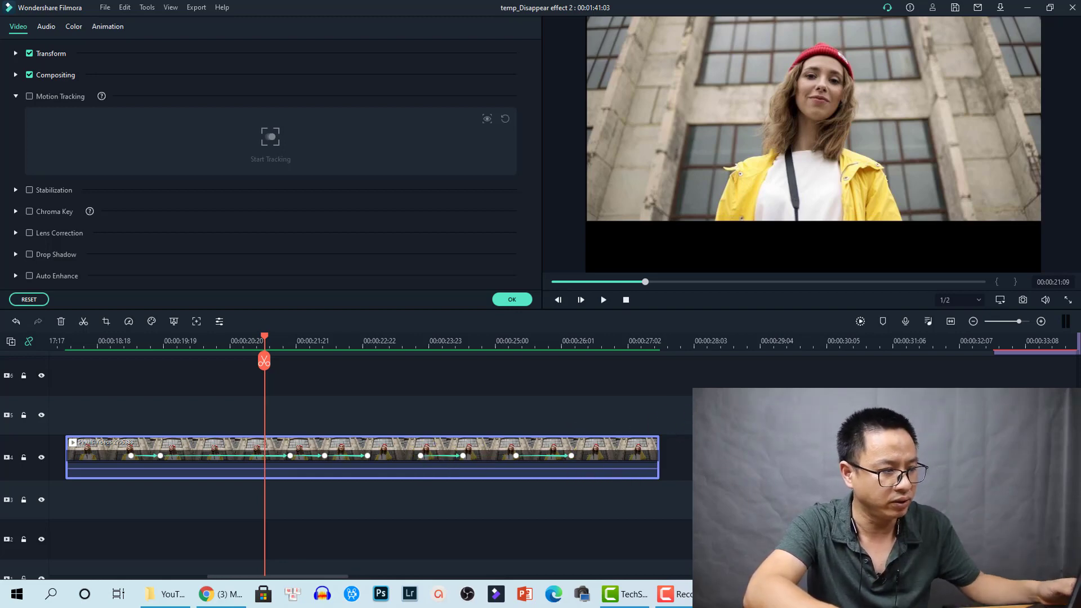
right_click(602, 445)
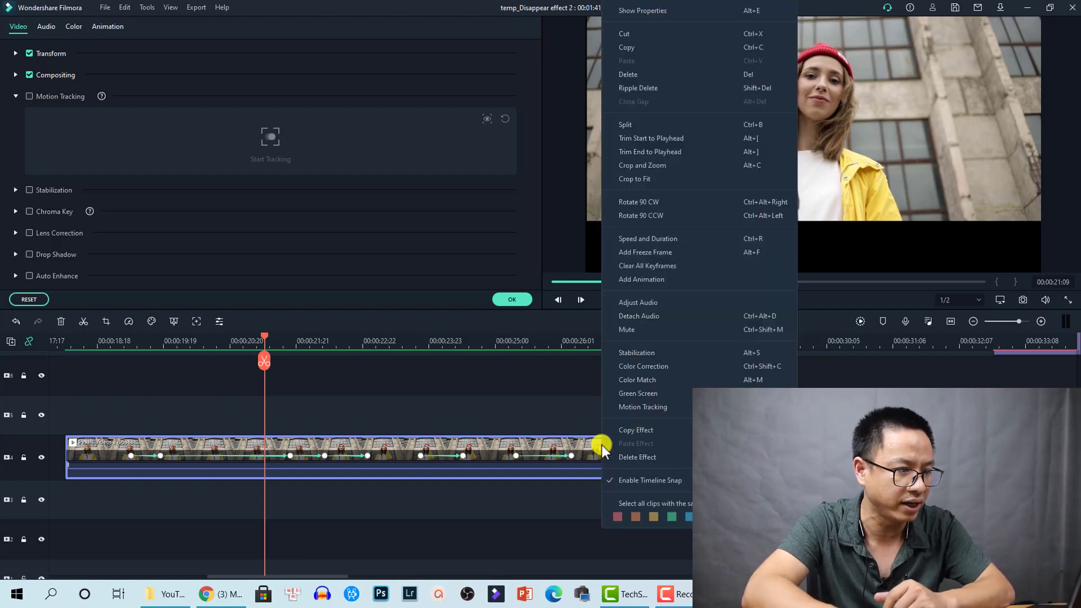
left_click(634, 458)
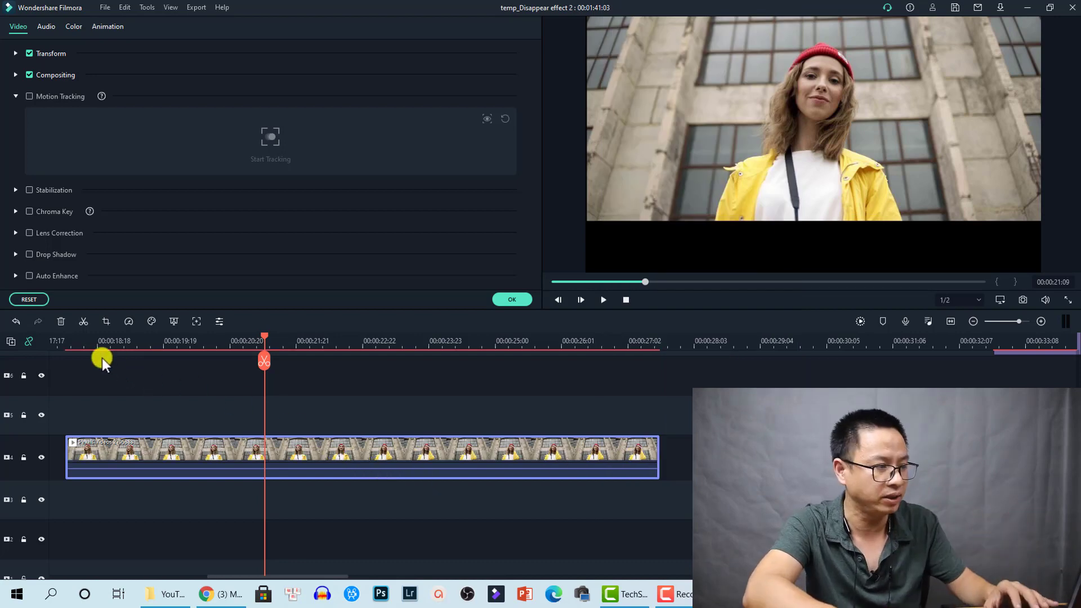
left_click(82, 341)
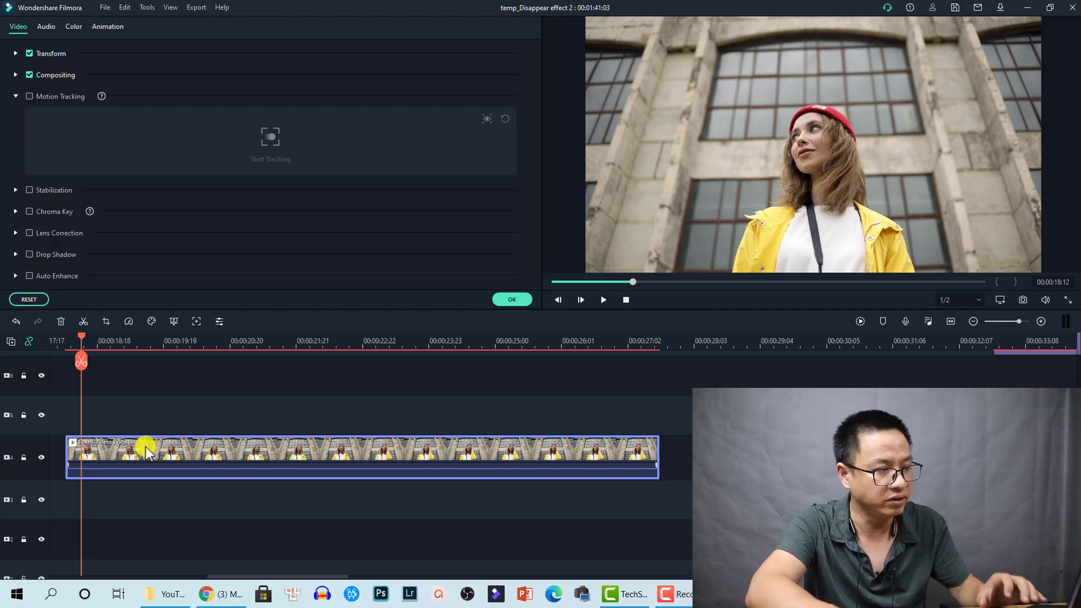
- Apply the Fade In preset animation to the clip of the woman in yellow and play it from the start
left_click(147, 451)
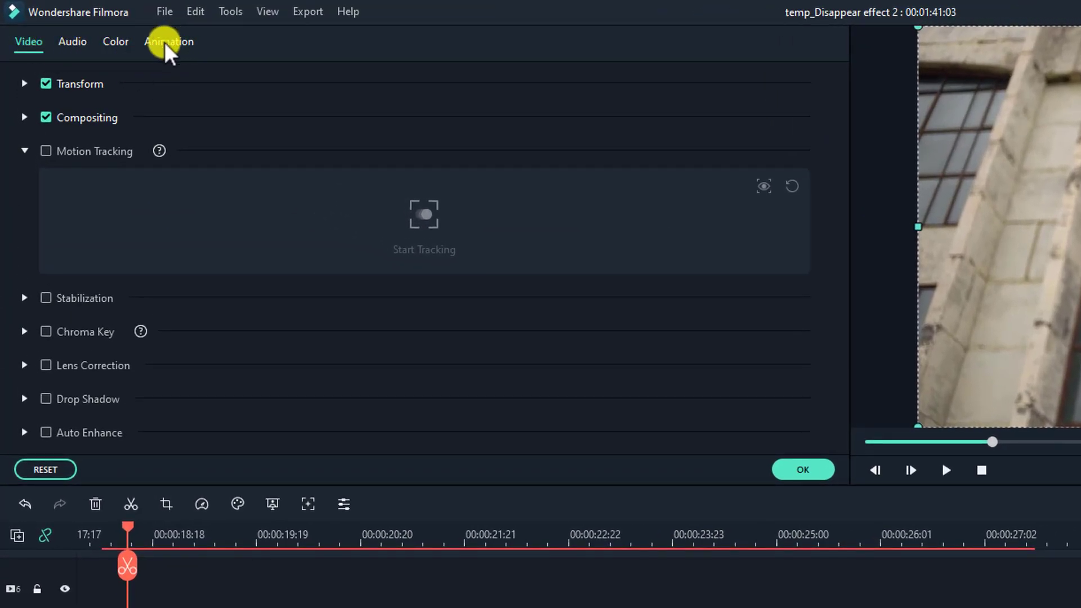
left_click(164, 42)
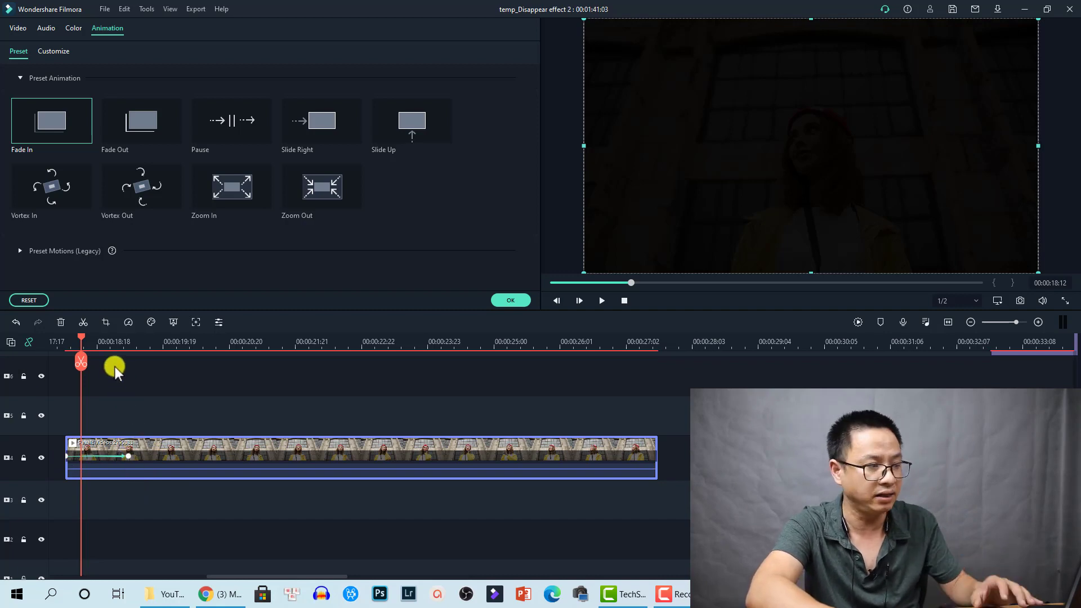
left_click_drag(80, 340, 63, 344)
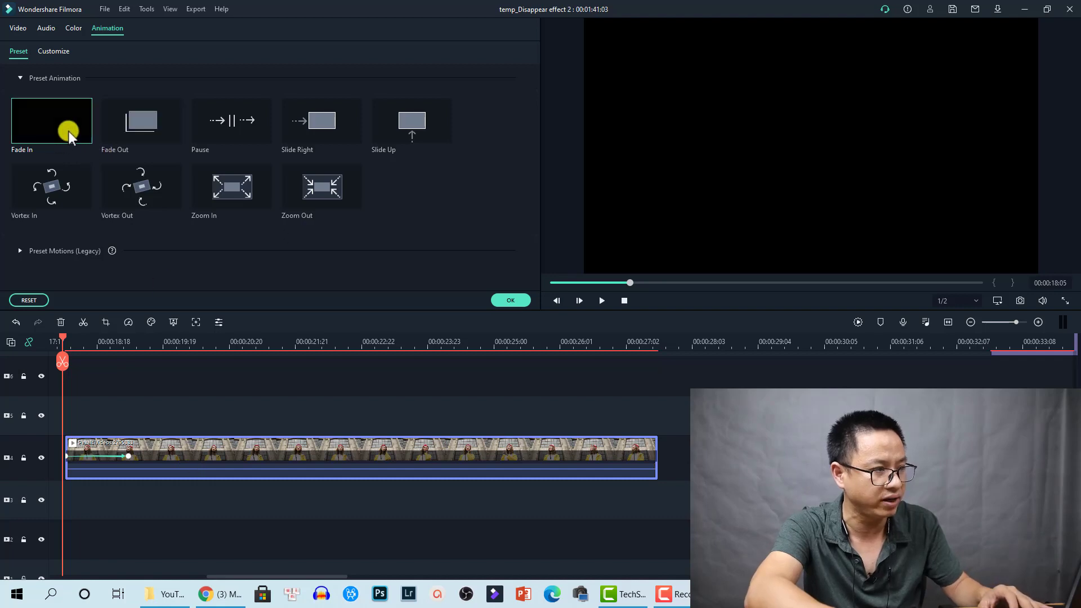
key("space")
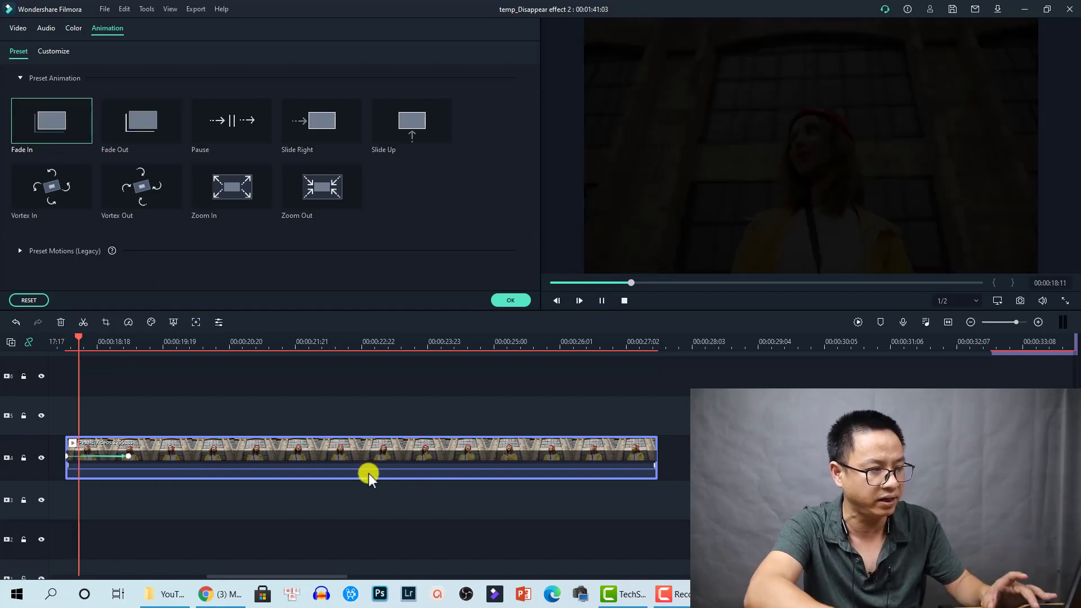
key("space")
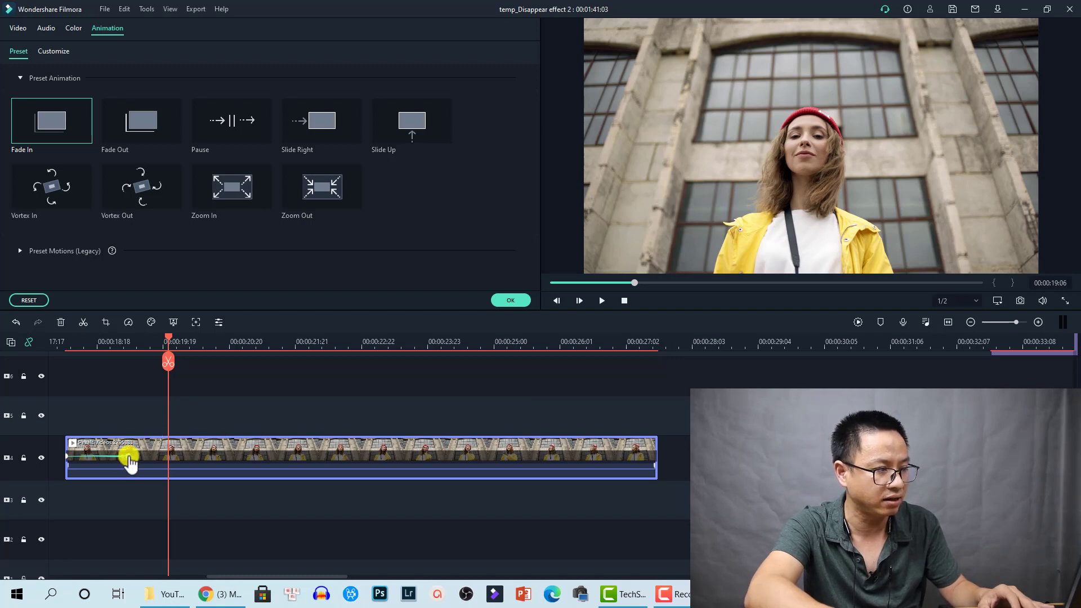
- Extend the fade-in by moving its end keyframe to about 00:00:22:10, and play the clip from its start
left_click_drag(129, 462, 327, 468)
left_click(63, 342)
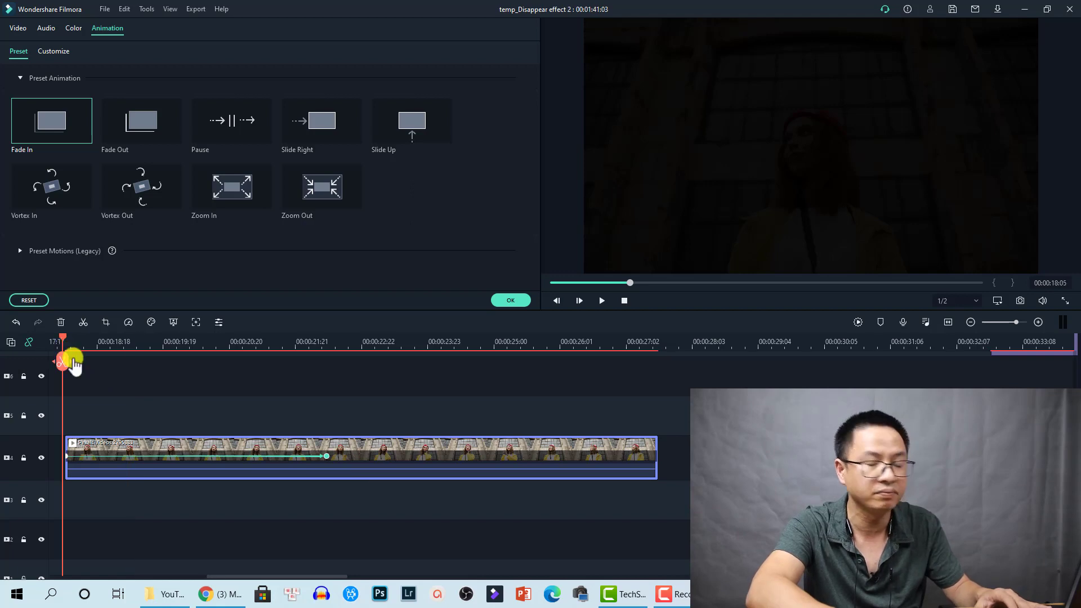
key("space")
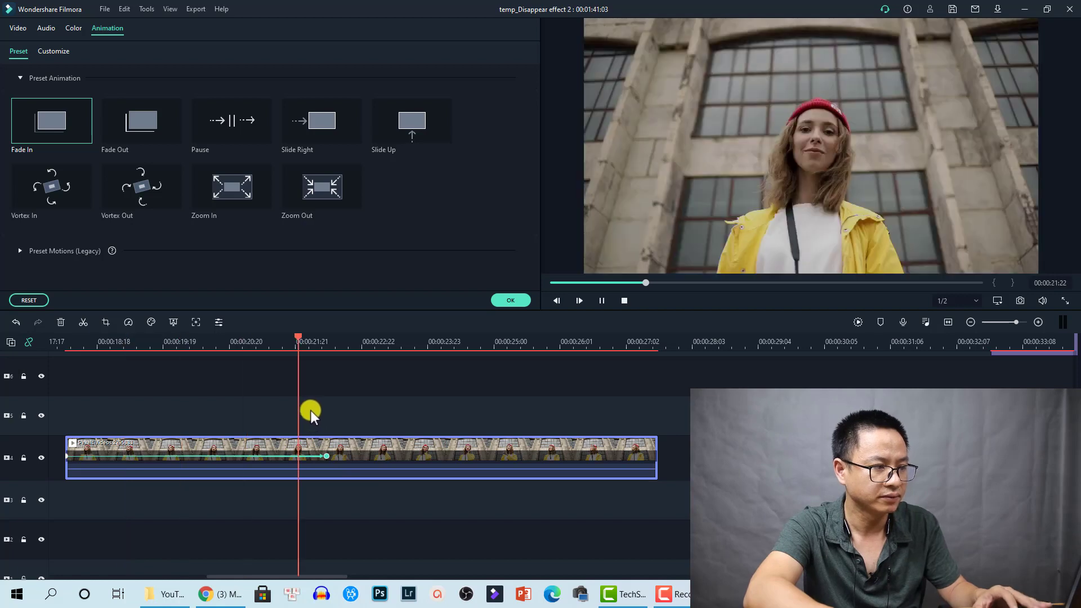
left_click(311, 411)
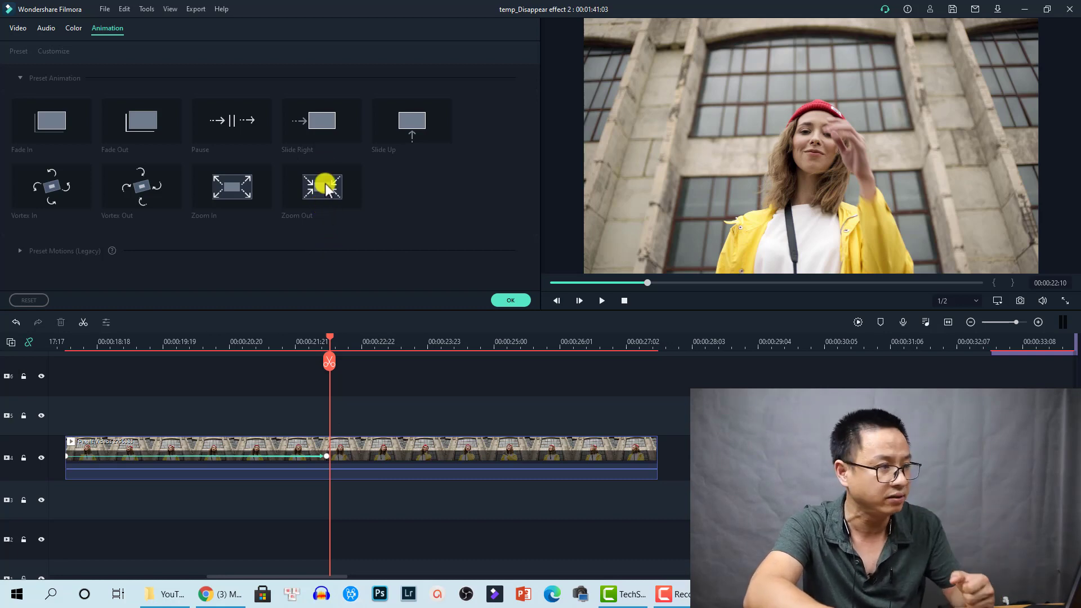
- Apply the Slide Right preset animation to the clip and preview it from the clip's start
left_click(369, 453)
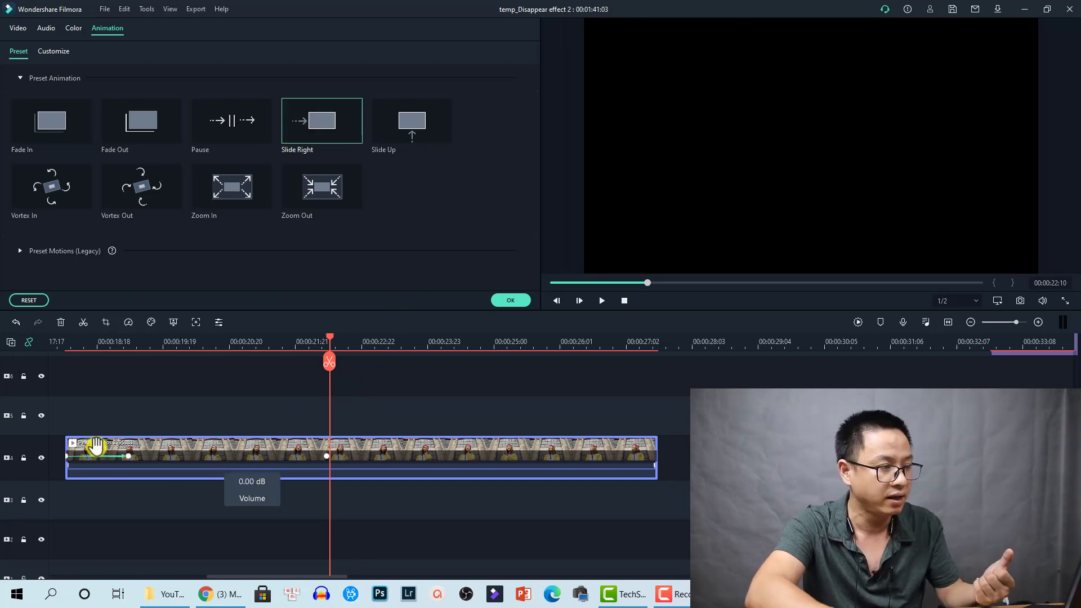
left_click(65, 340)
key("space")
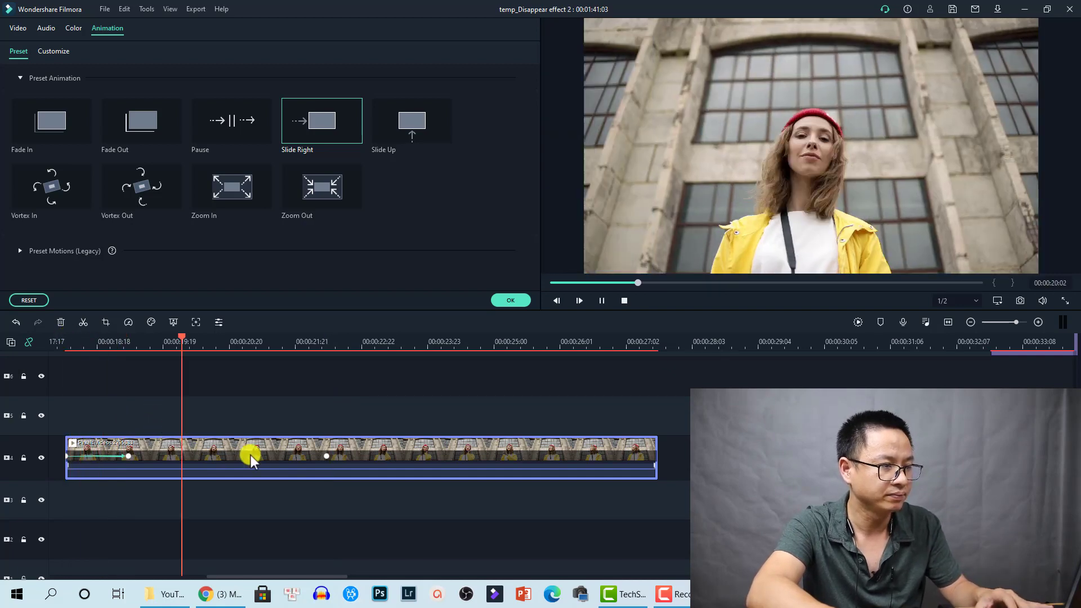
key("space")
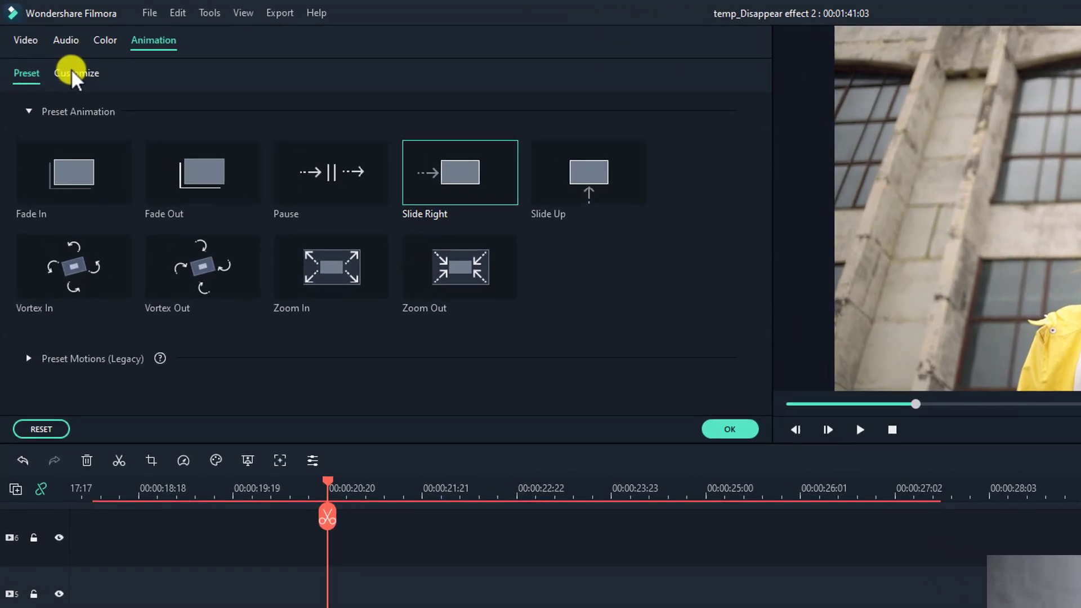
- Add a custom keyframe at 00:00:20:20, set the scale to 56.05% at 00:00:21:17, and play the animation from the clip's start
left_click(54, 52)
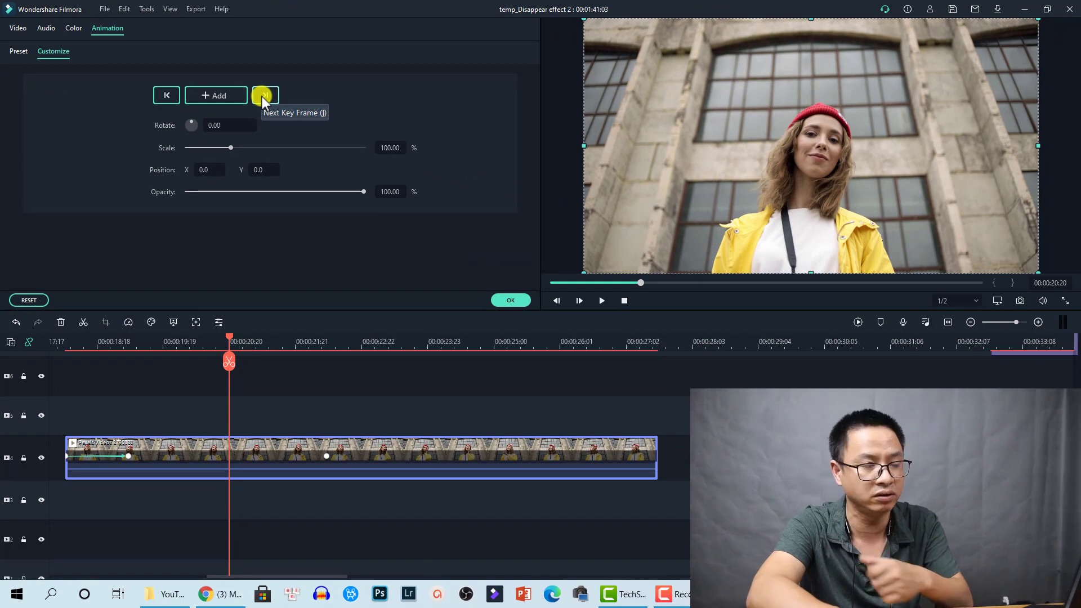
left_click(224, 98)
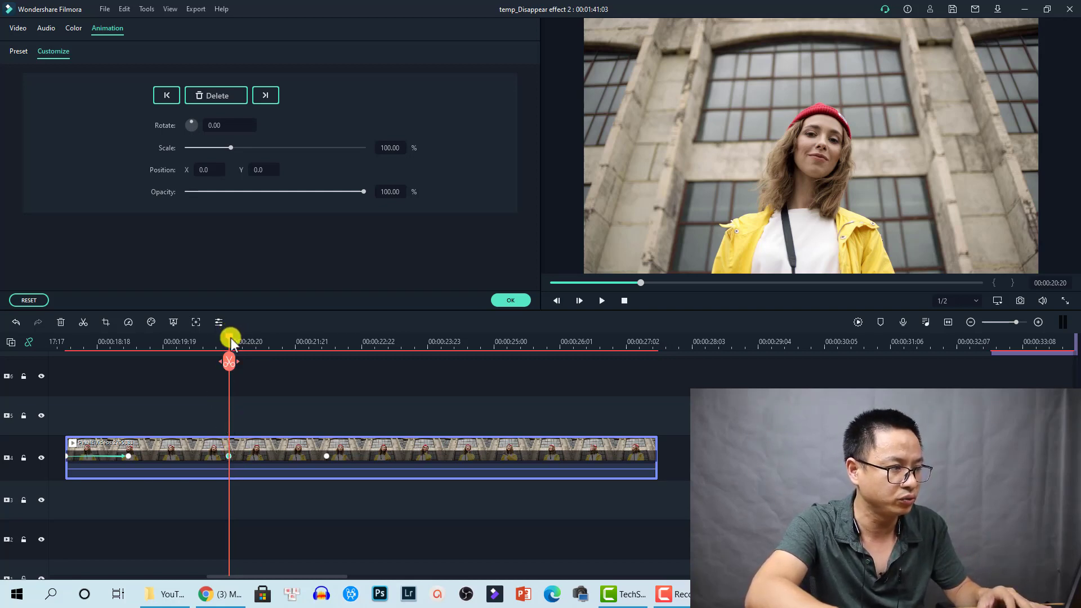
left_click_drag(230, 337, 287, 337)
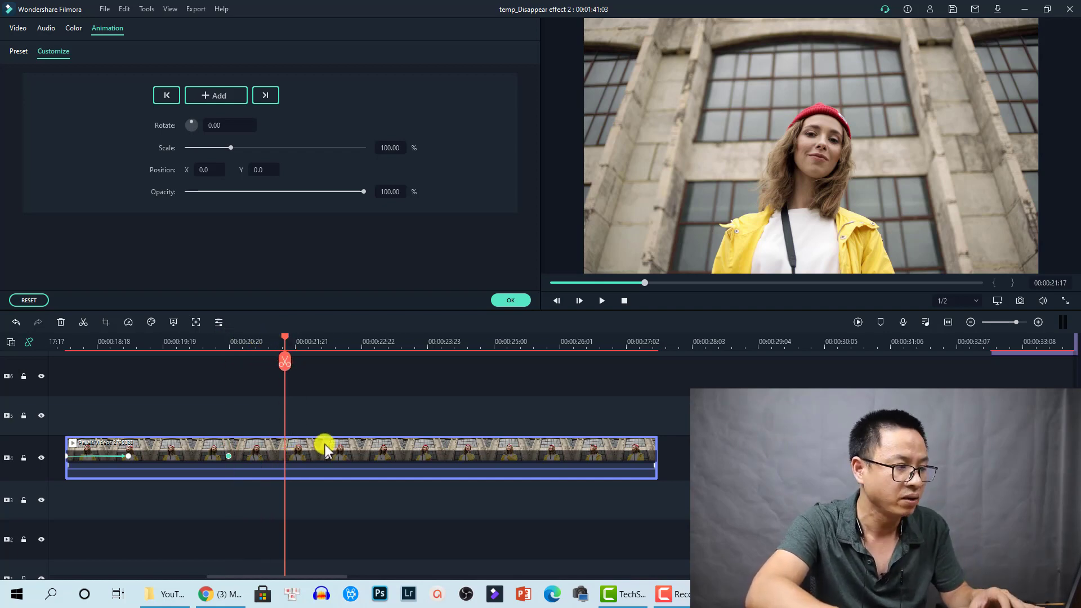
left_click(327, 449)
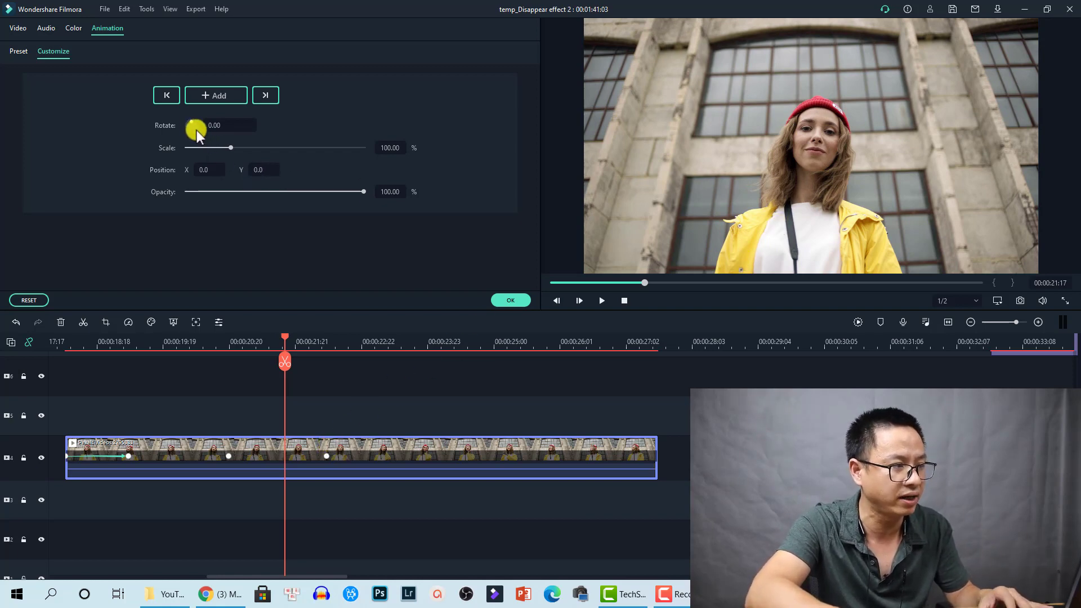
left_click_drag(230, 146, 212, 149)
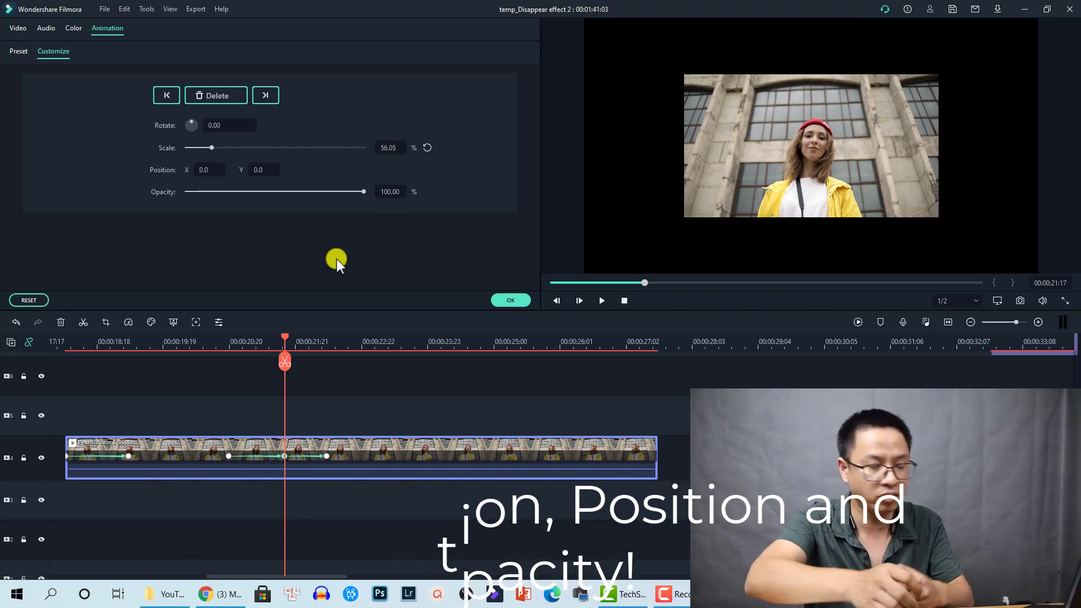
left_click(203, 342)
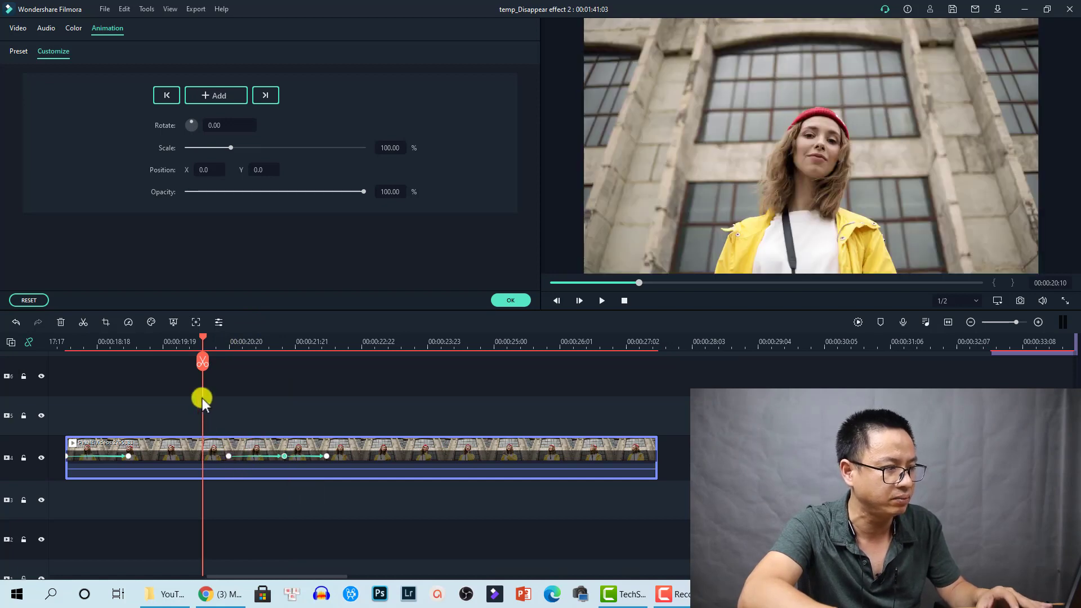
left_click(63, 341)
key("space")
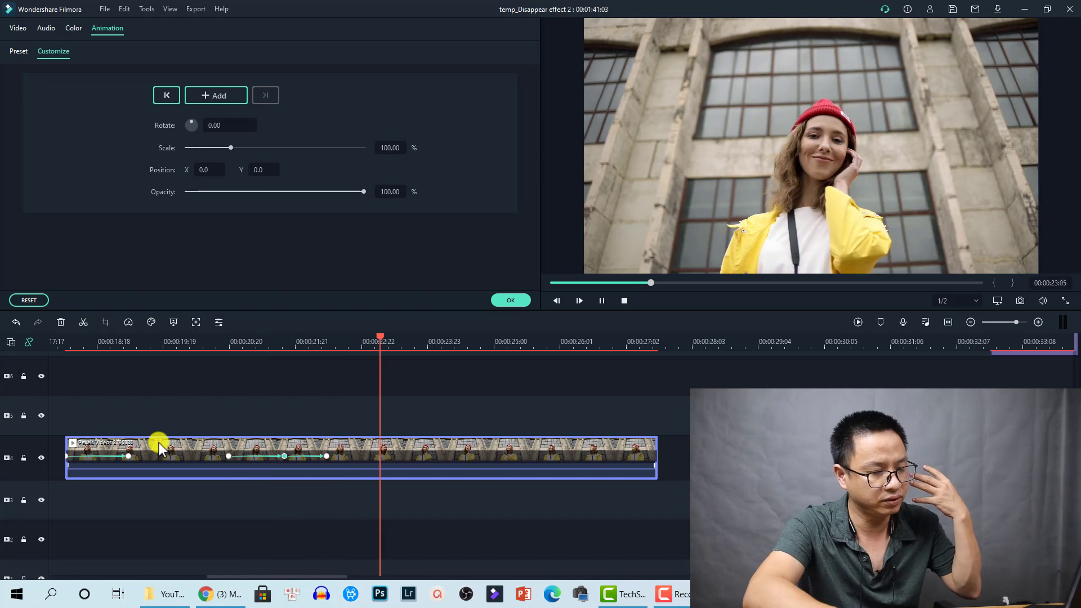
key("space")
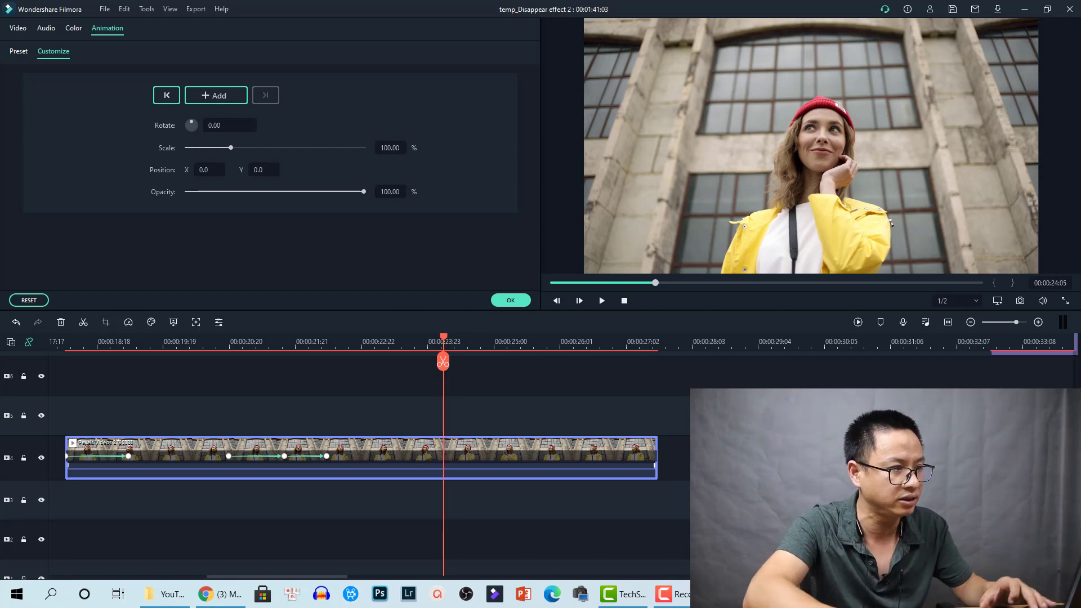
- Add a keyframe at 00:00:24:05, then at 00:00:24:18 rotate the clip to 52.12, move it to X 239.2, Y -16.0, and preview
left_click(214, 98)
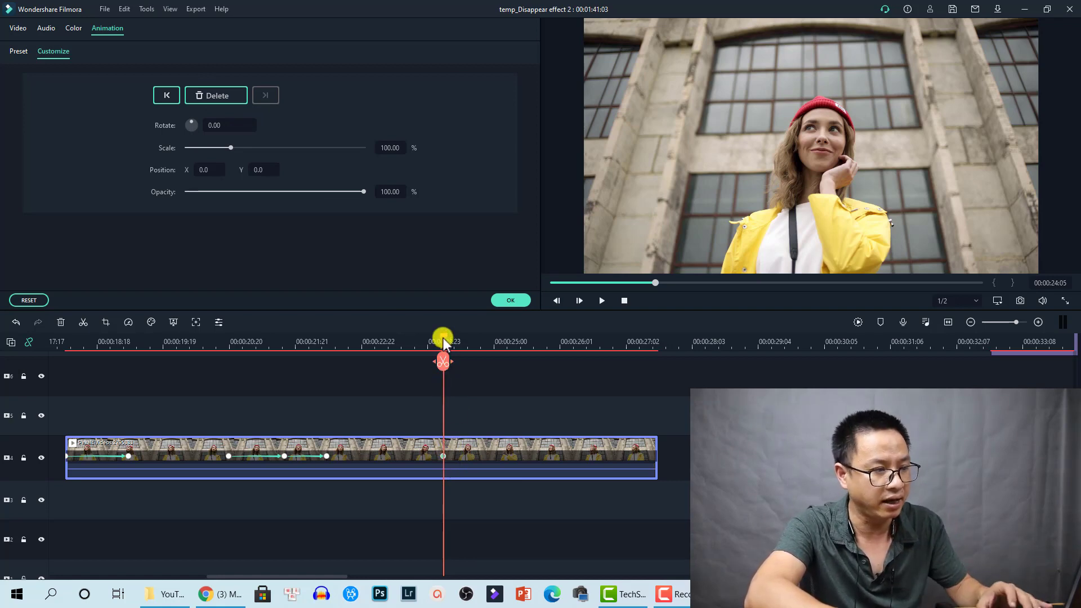
left_click_drag(444, 338, 480, 339)
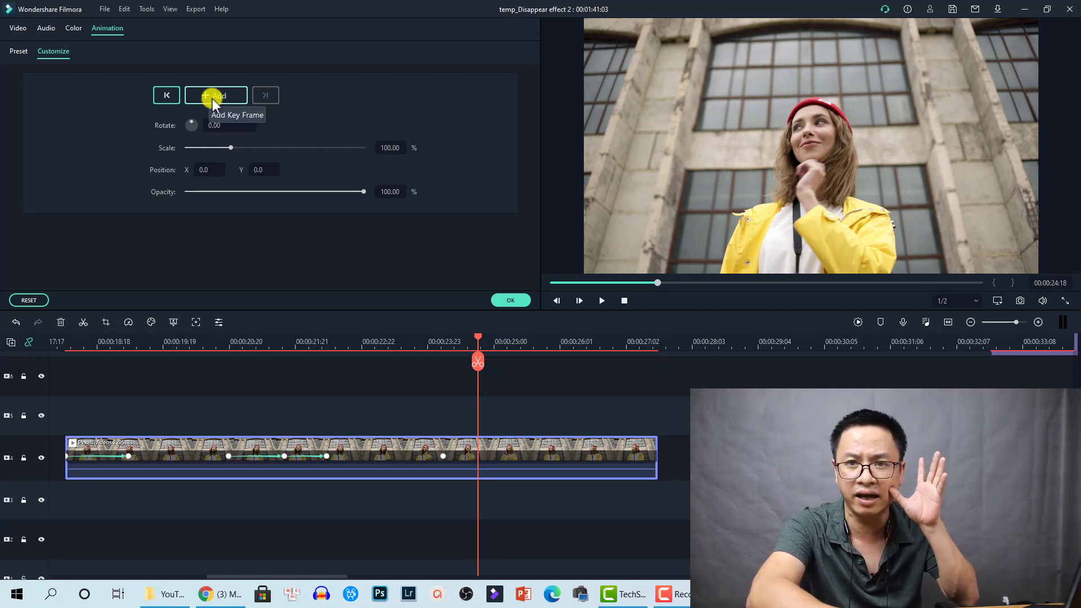
left_click(760, 145)
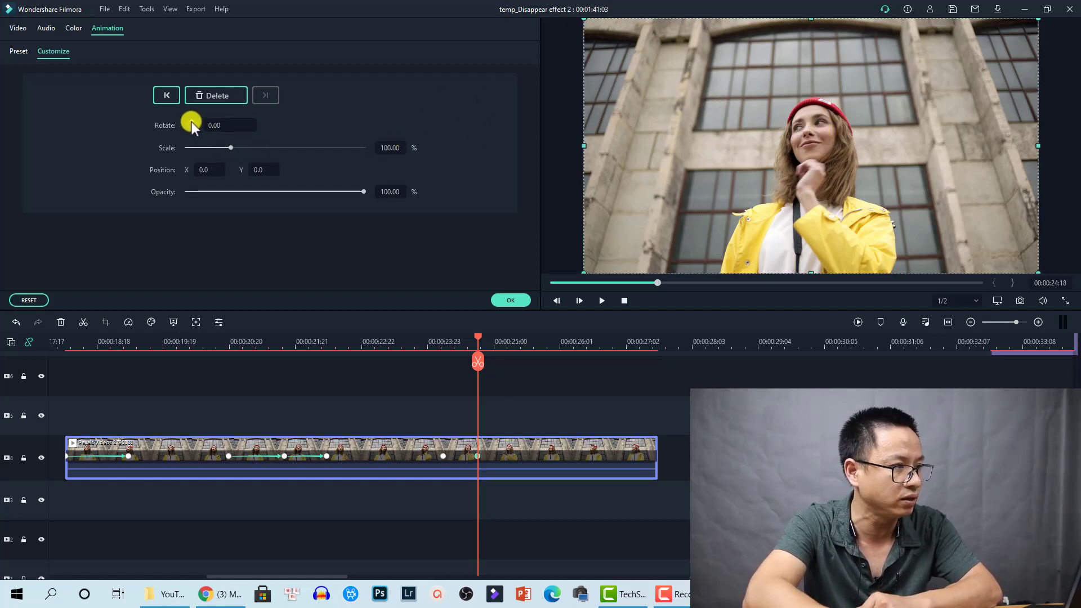
left_click_drag(191, 121, 198, 121)
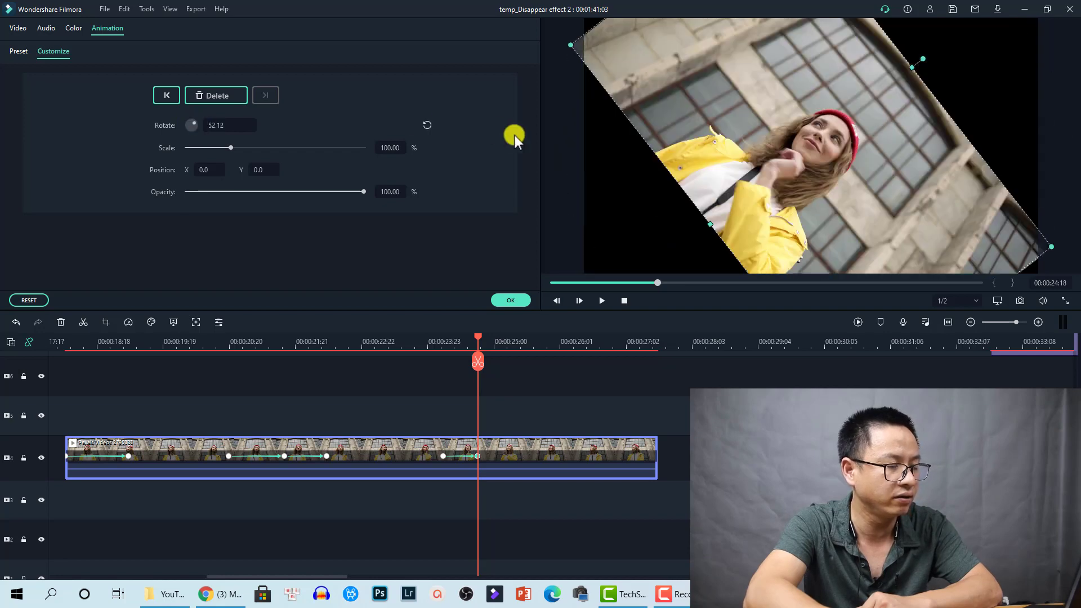
left_click_drag(712, 147, 845, 157)
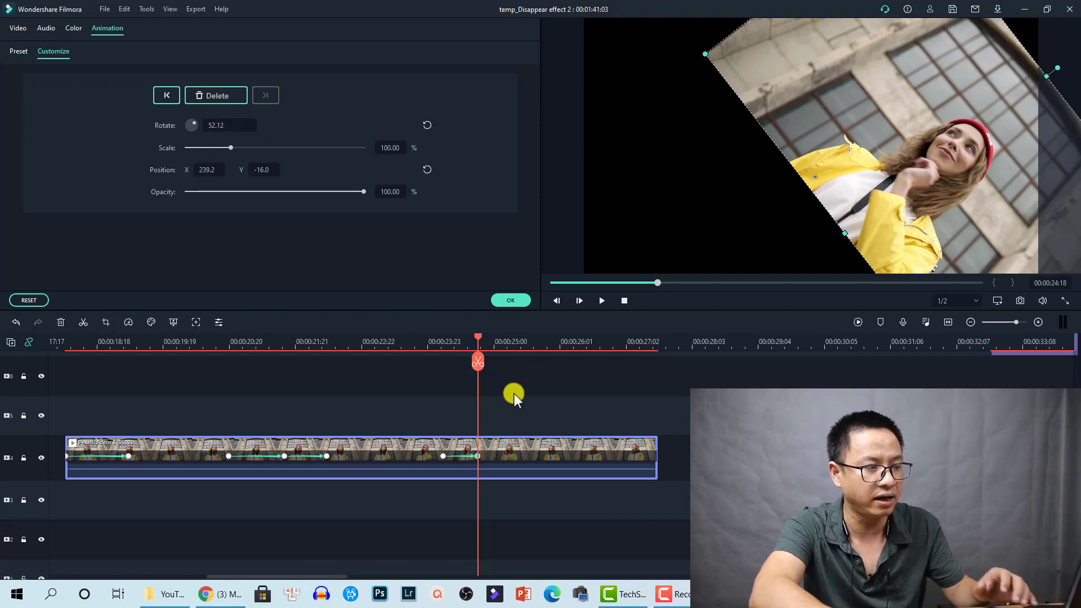
left_click(394, 341)
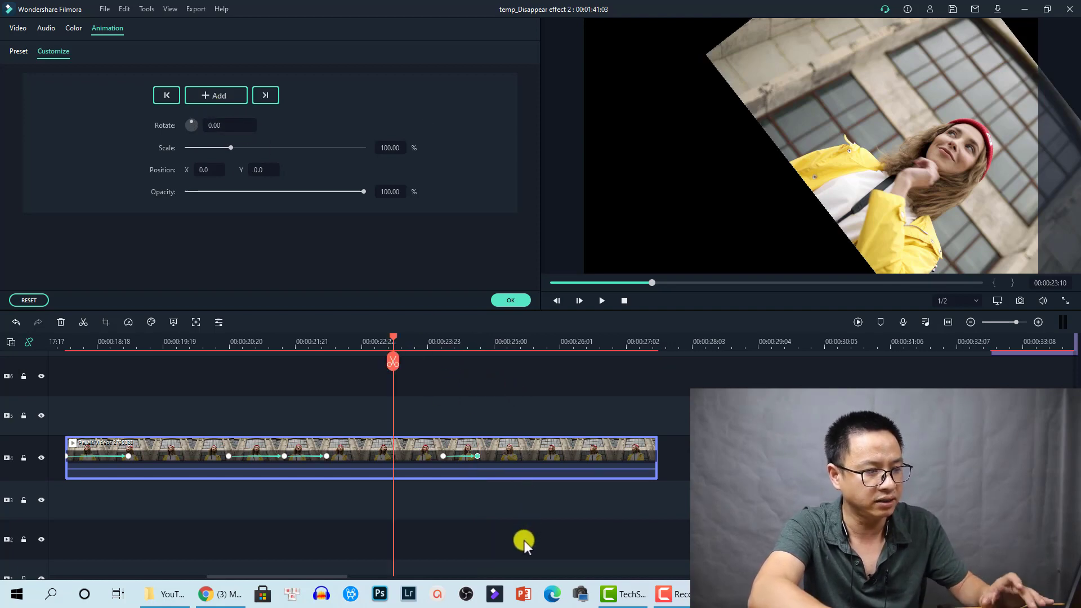
key("space")
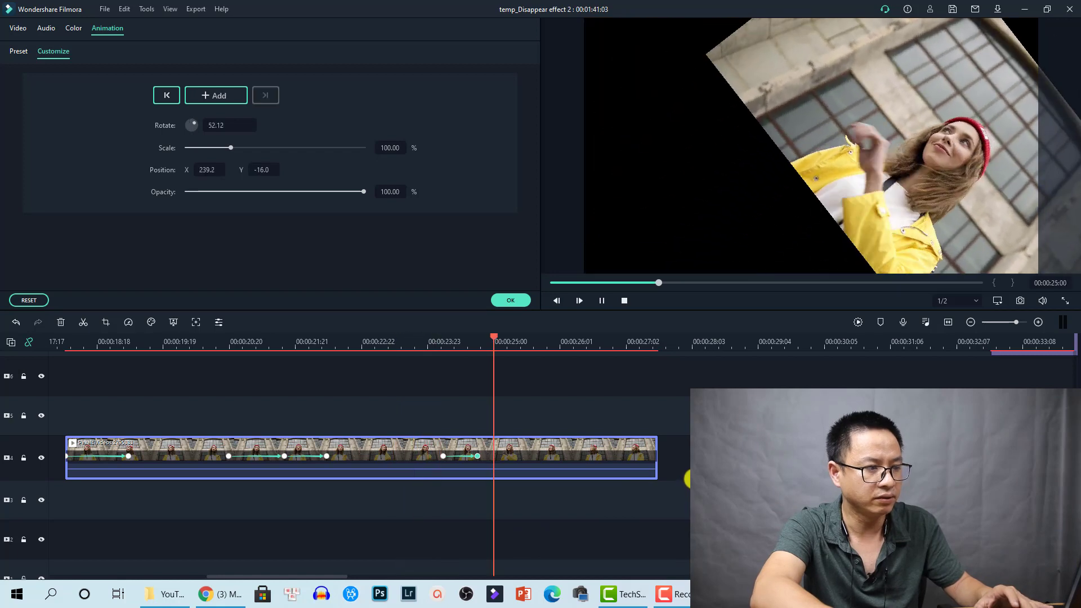
- Reset the clip's rotation and position at 00:00:26:02, and play the animation back from 00:00:20:11
key("space")
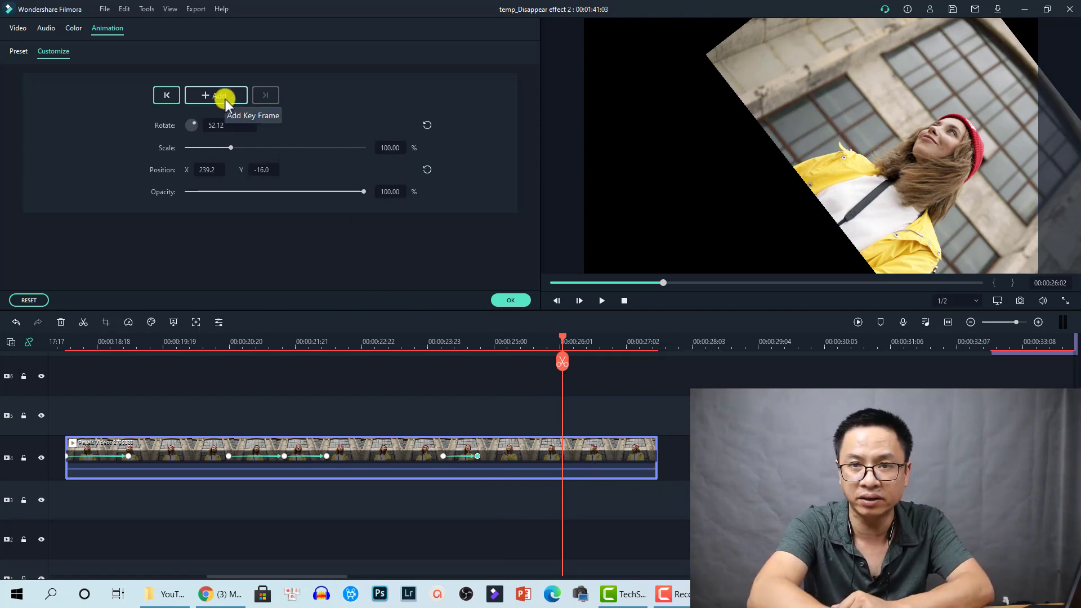
left_click(429, 124)
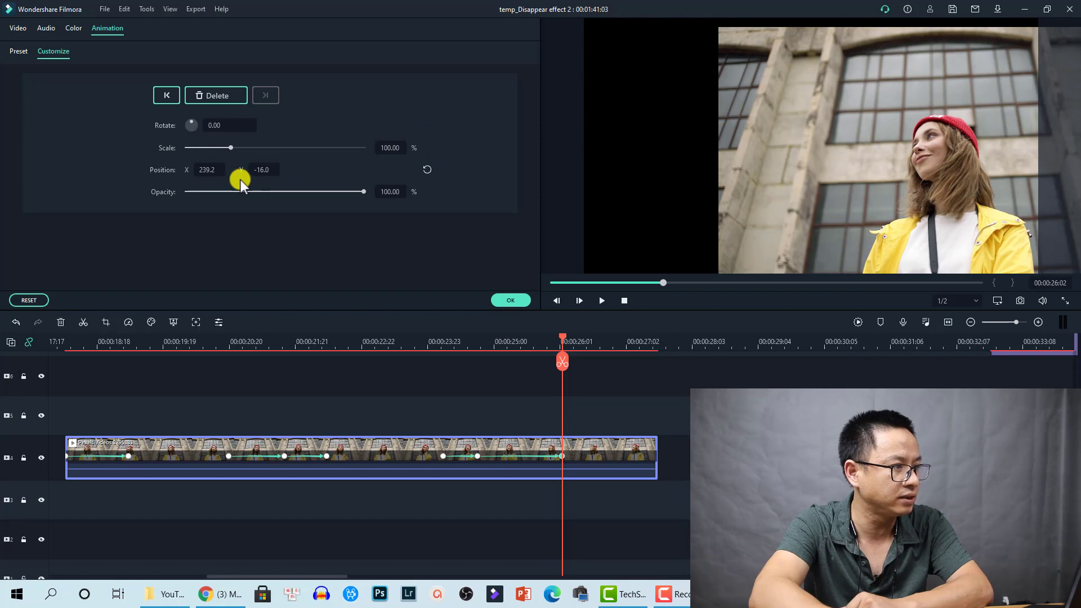
left_click(427, 169)
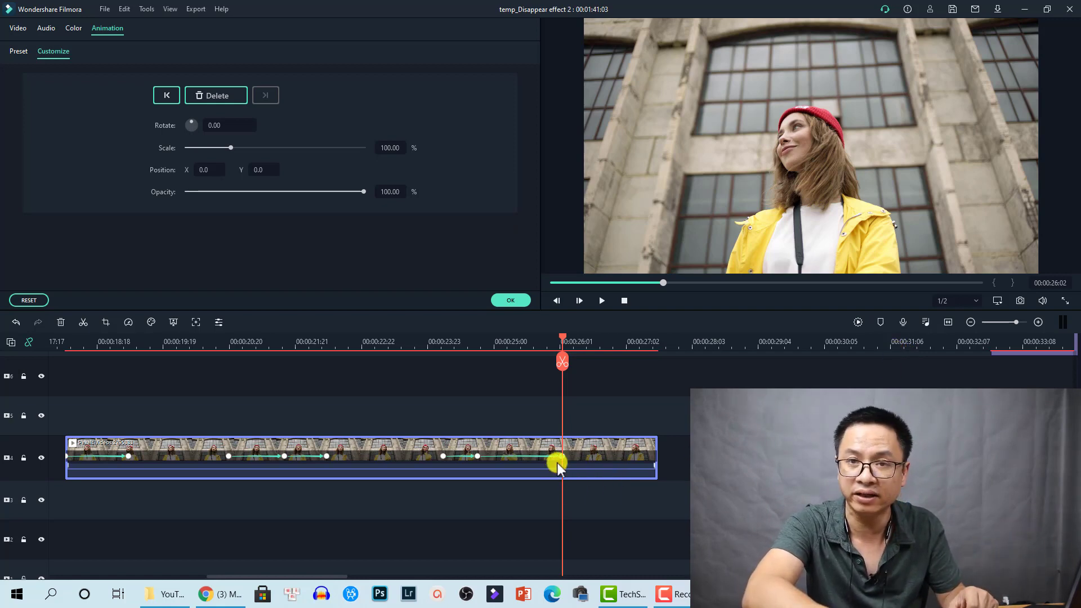
left_click(206, 343)
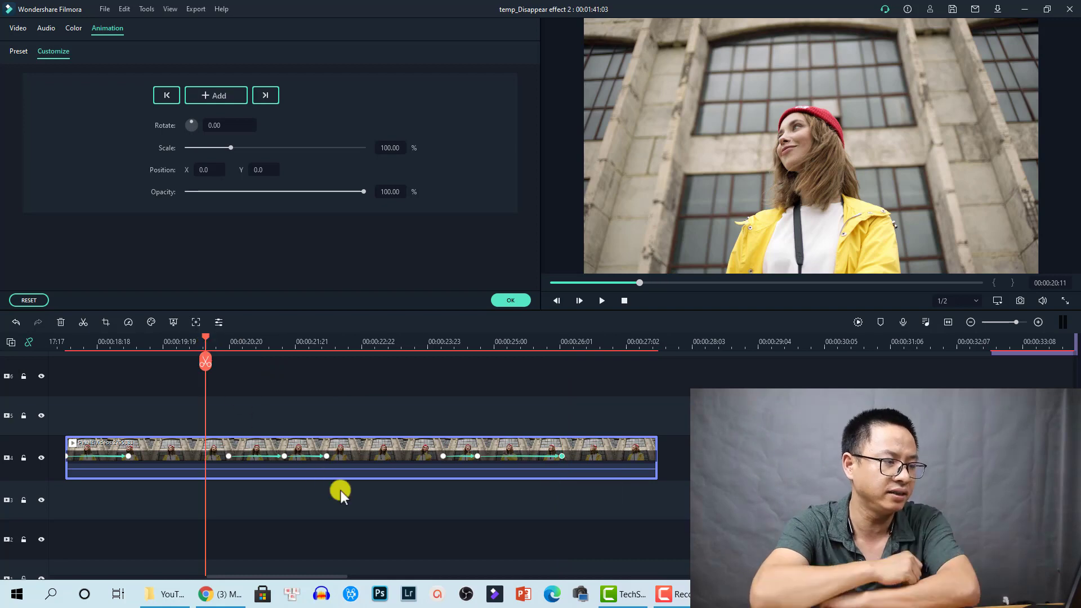
key("space")
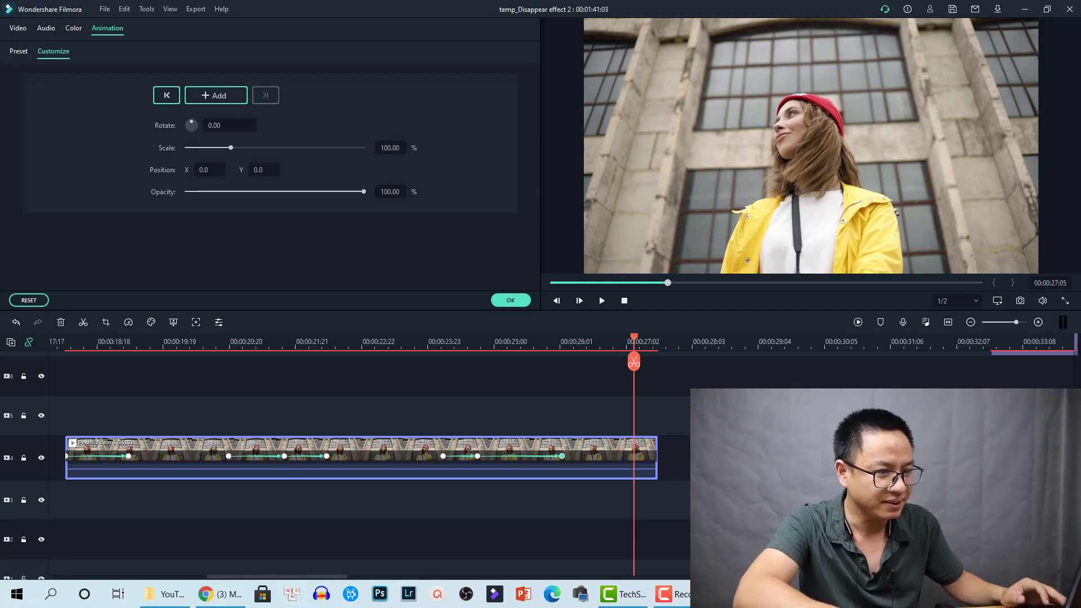
- Fit the whole project in the timeline, open the audio settings of the Two_of_Us clip, and unmute audio tracks 2 and 3
left_click(948, 322)
scroll(169, 513, "down", 5)
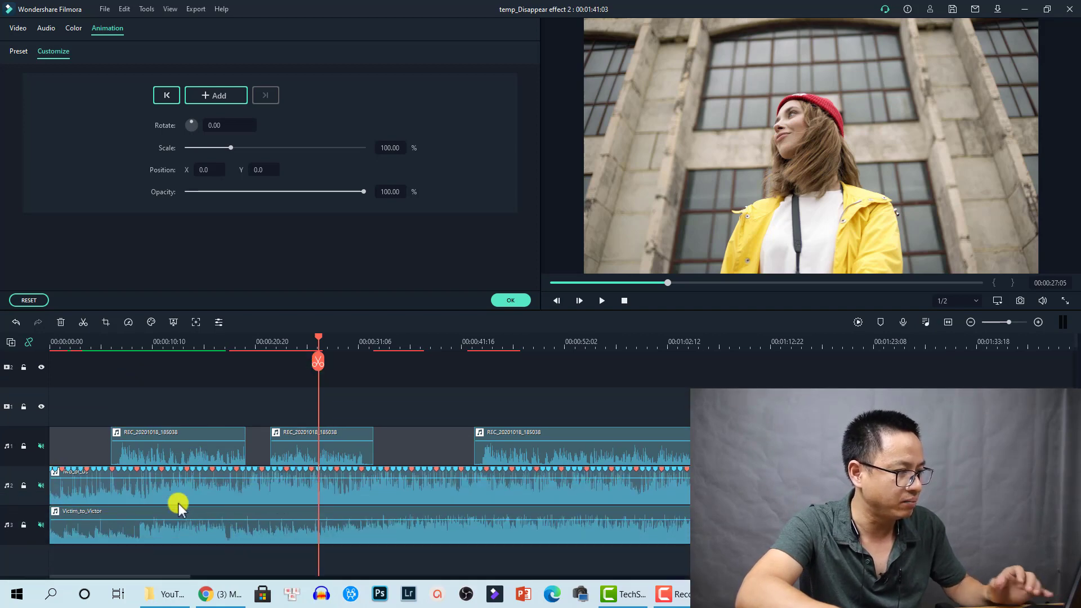
double_click(148, 489)
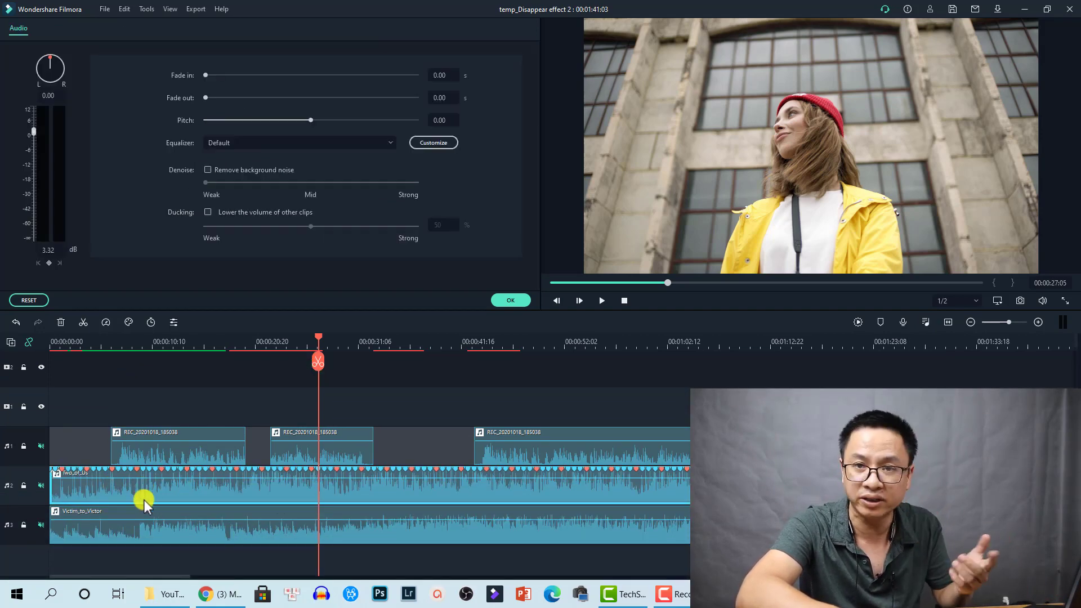
left_click(41, 486)
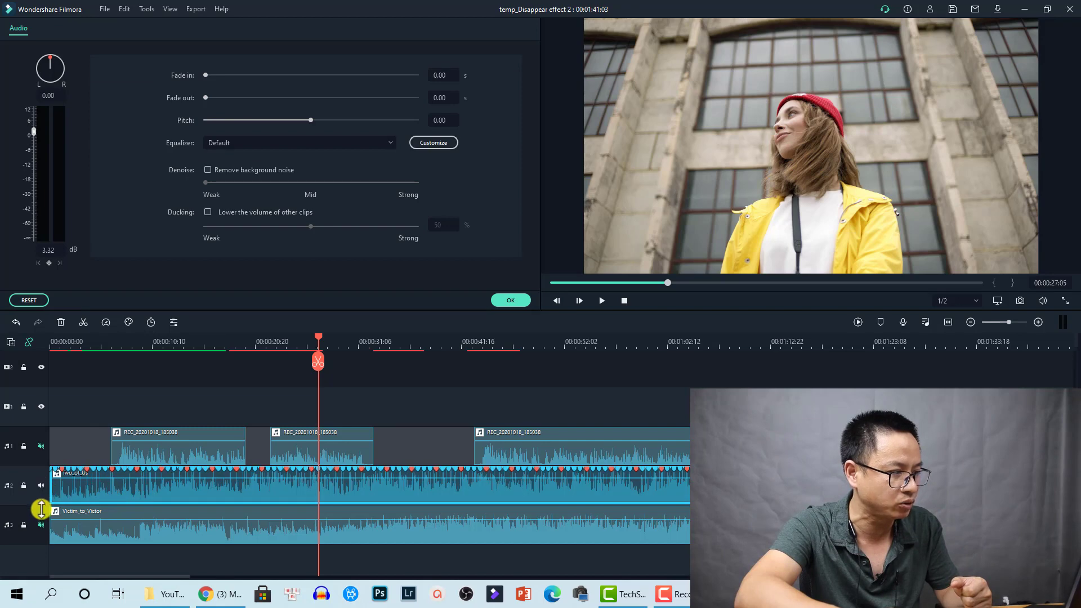
left_click(40, 525)
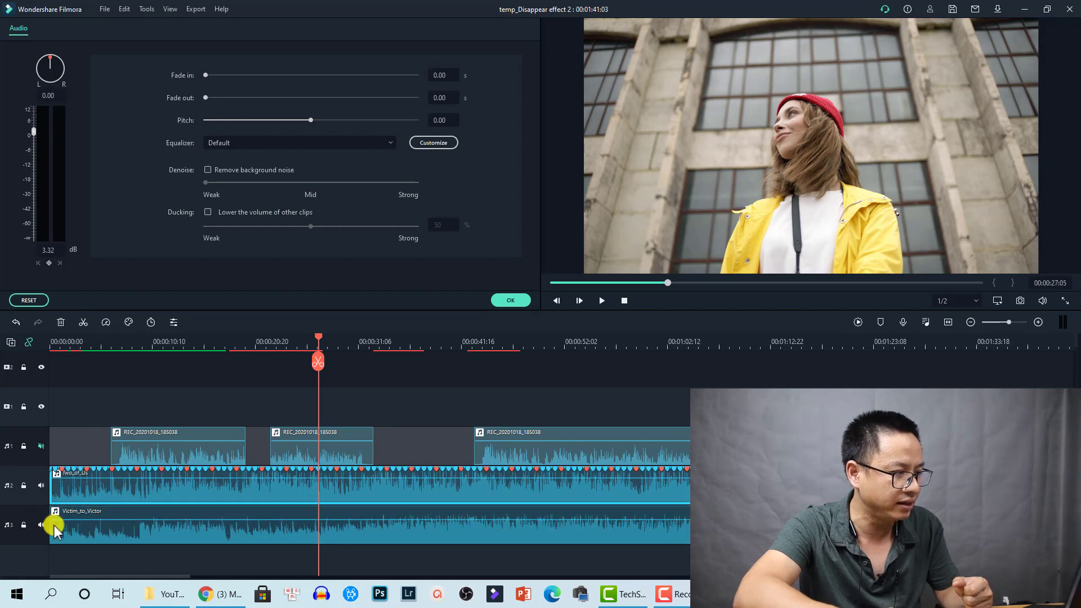
- Show the first voice clip's audio settings on audio track 1, and switch its ducking option off and back on
left_click(159, 447)
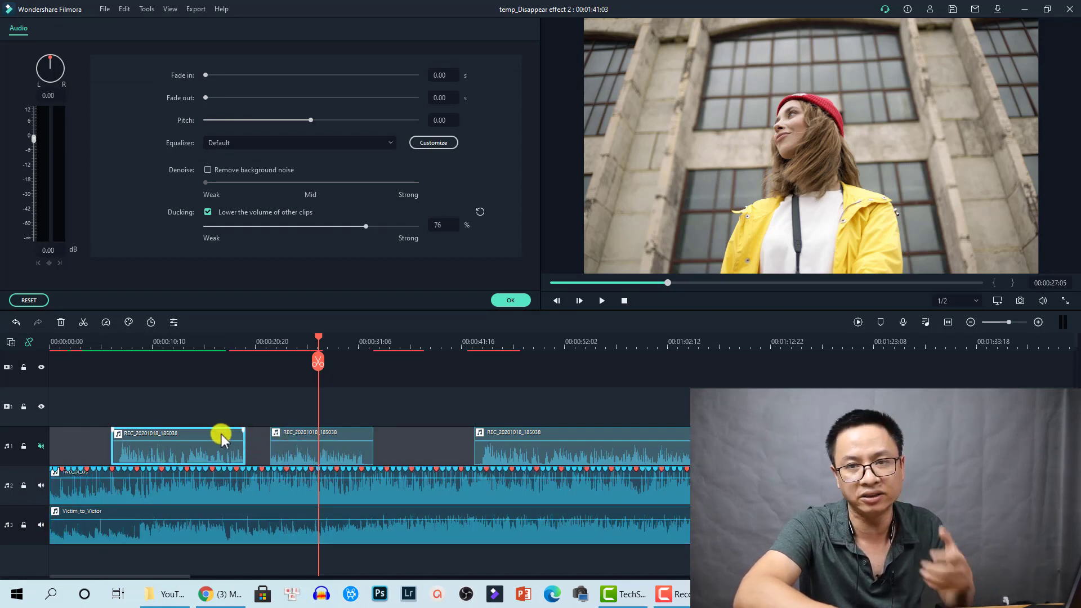
left_click(323, 401)
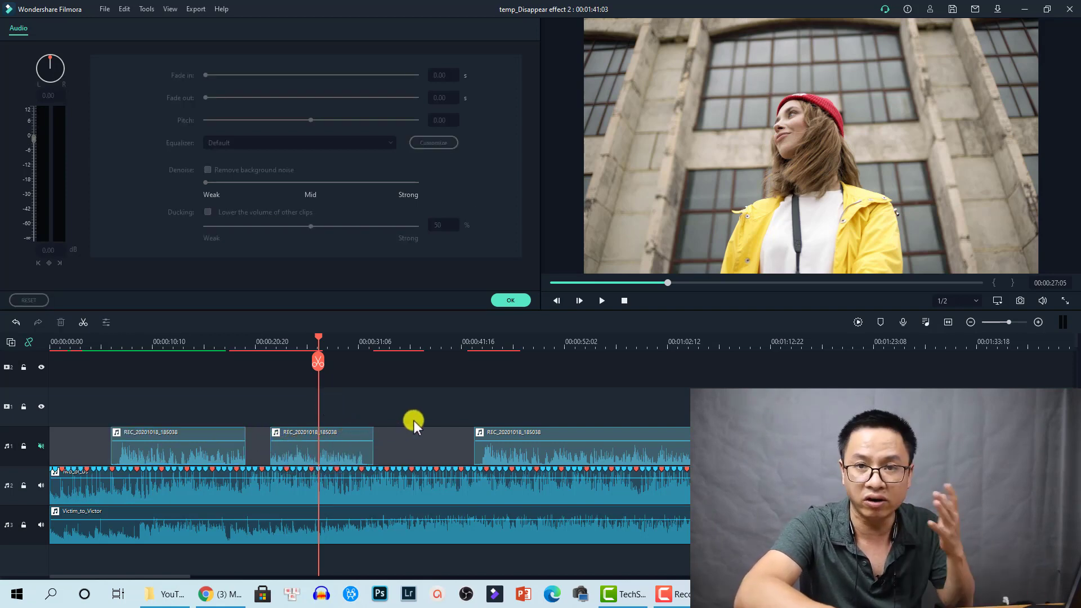
left_click(200, 454)
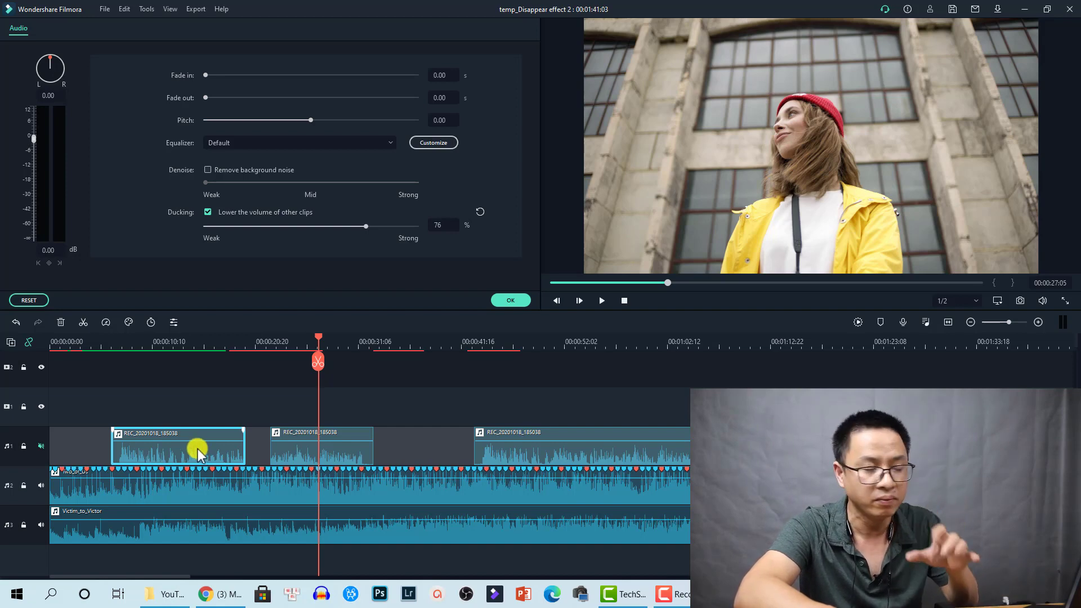
double_click(197, 449)
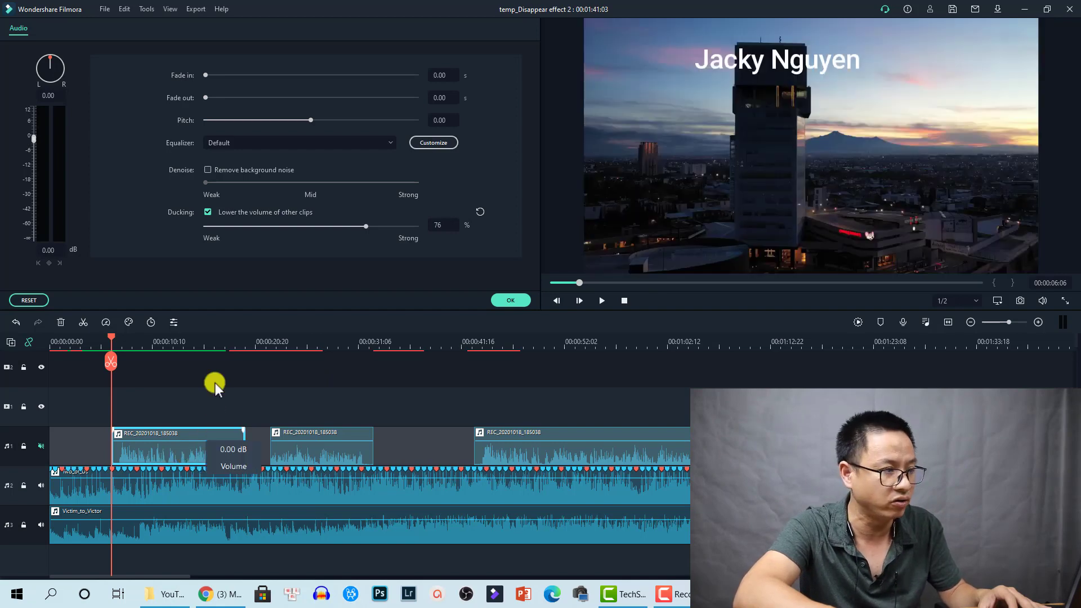
left_click(208, 212)
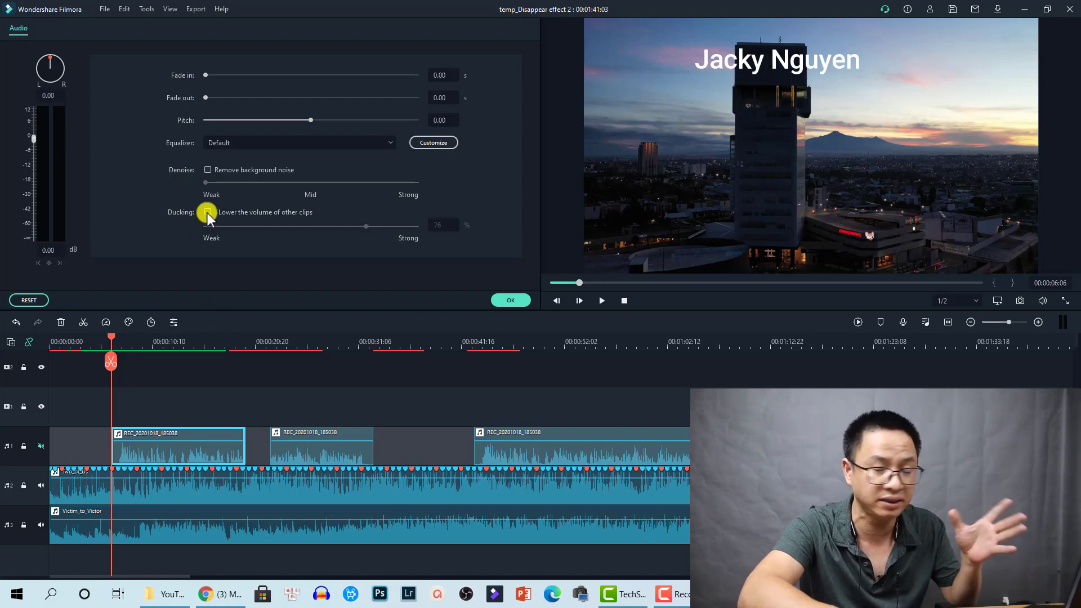
left_click(208, 212)
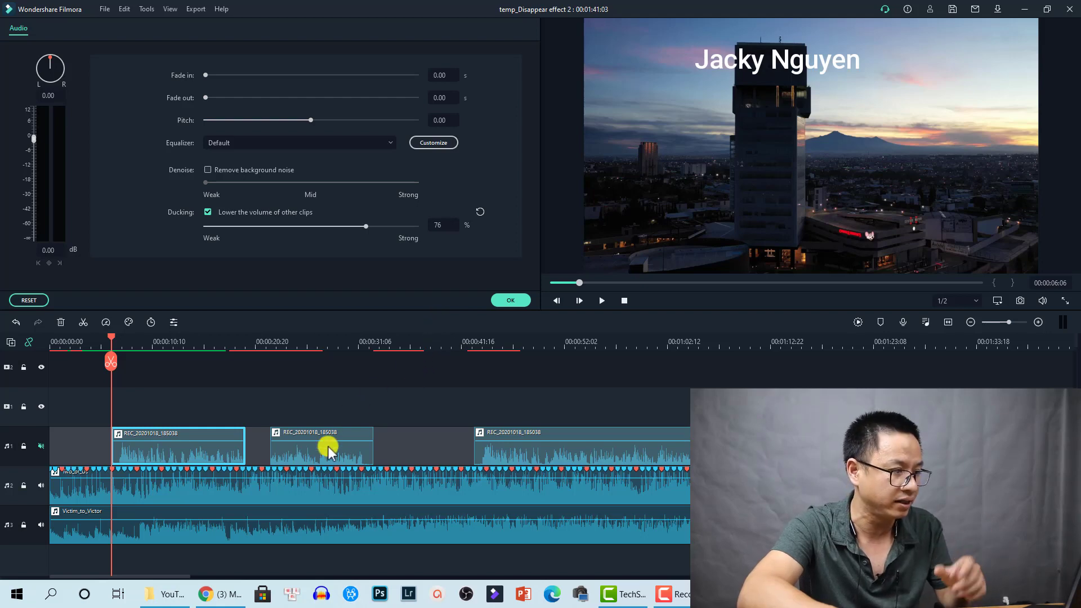
- Check the audio settings of the Two_of_Us and Victim_to_Victor clips, and play the music from 00:00:03:11
left_click(232, 489)
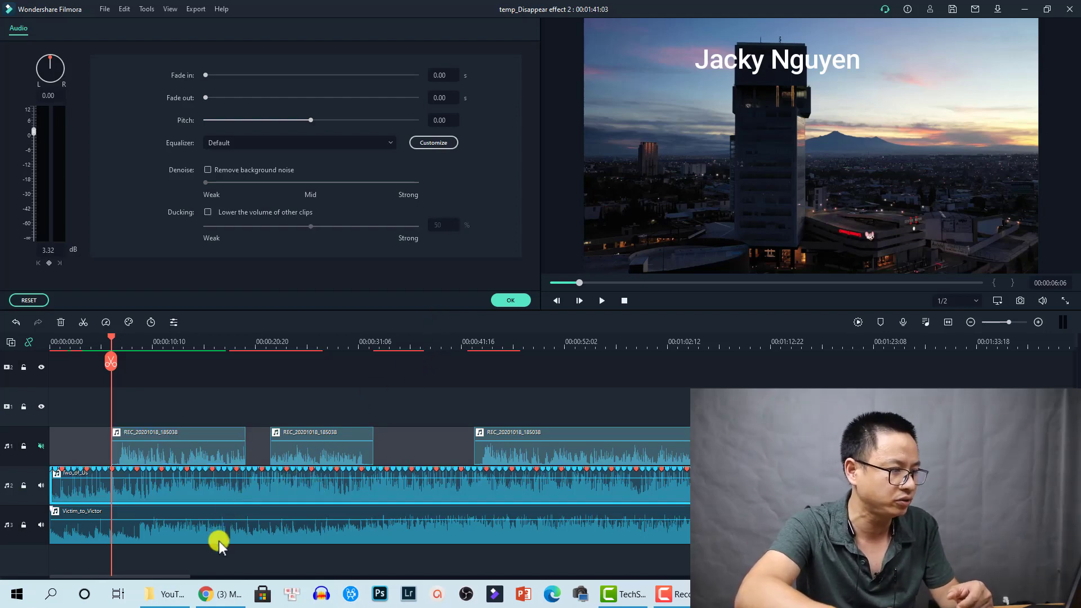
left_click(218, 542)
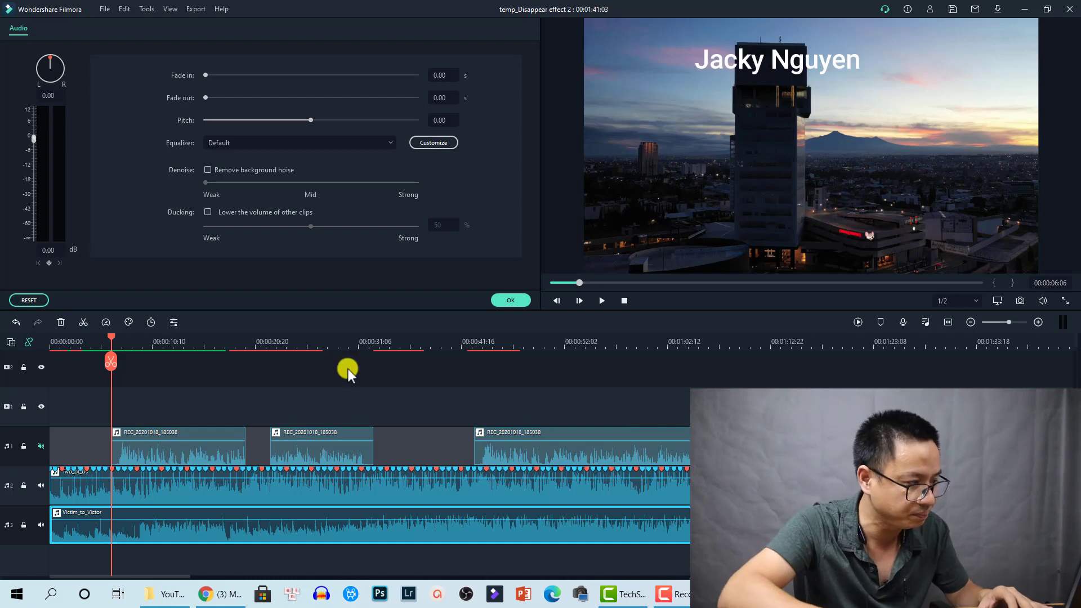
left_click(84, 347)
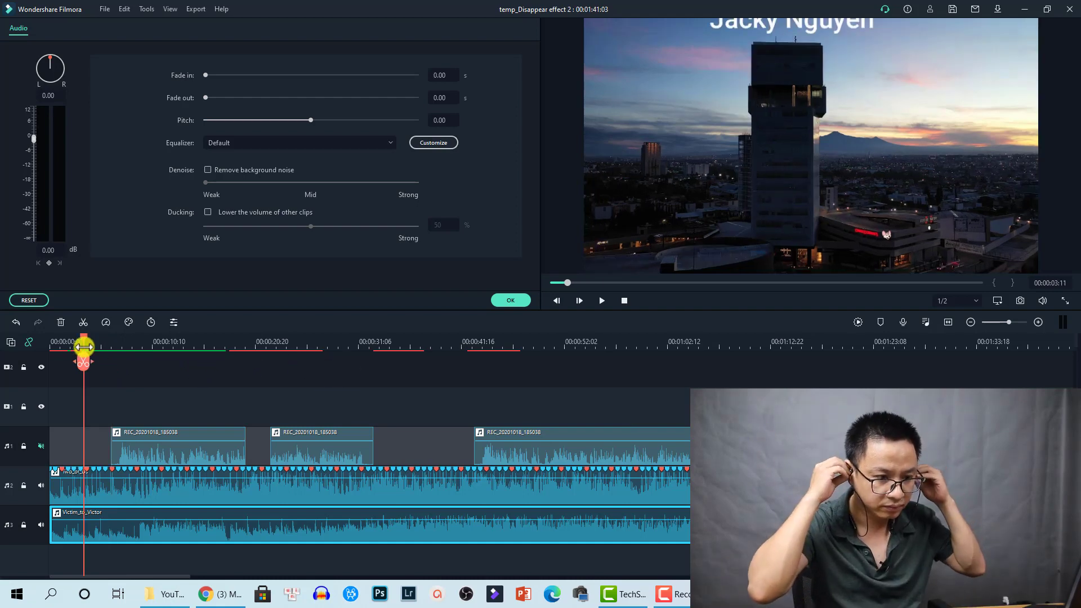
key("space")
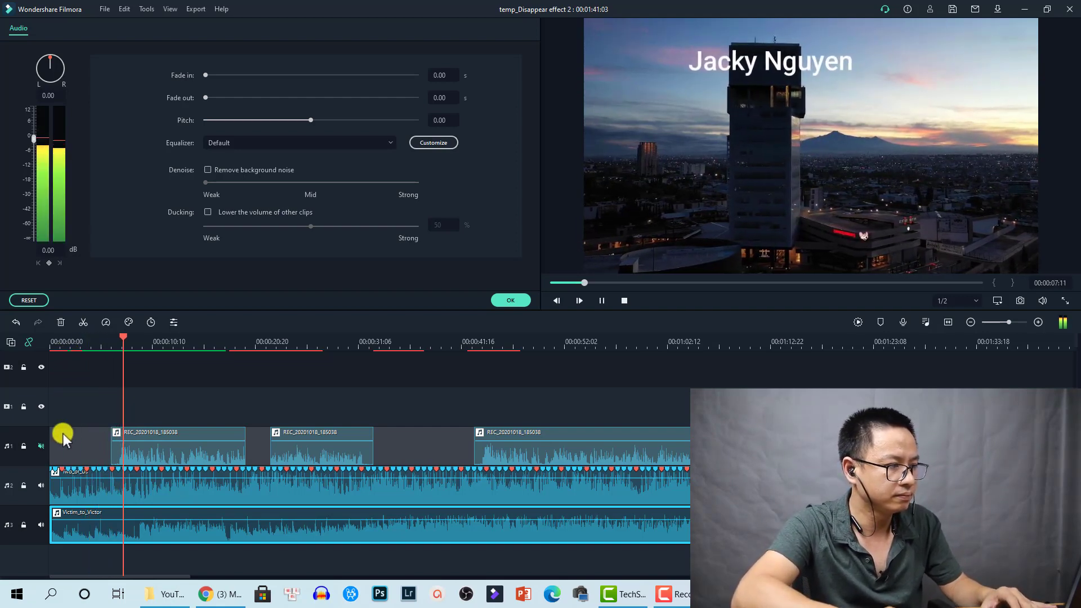
key("space")
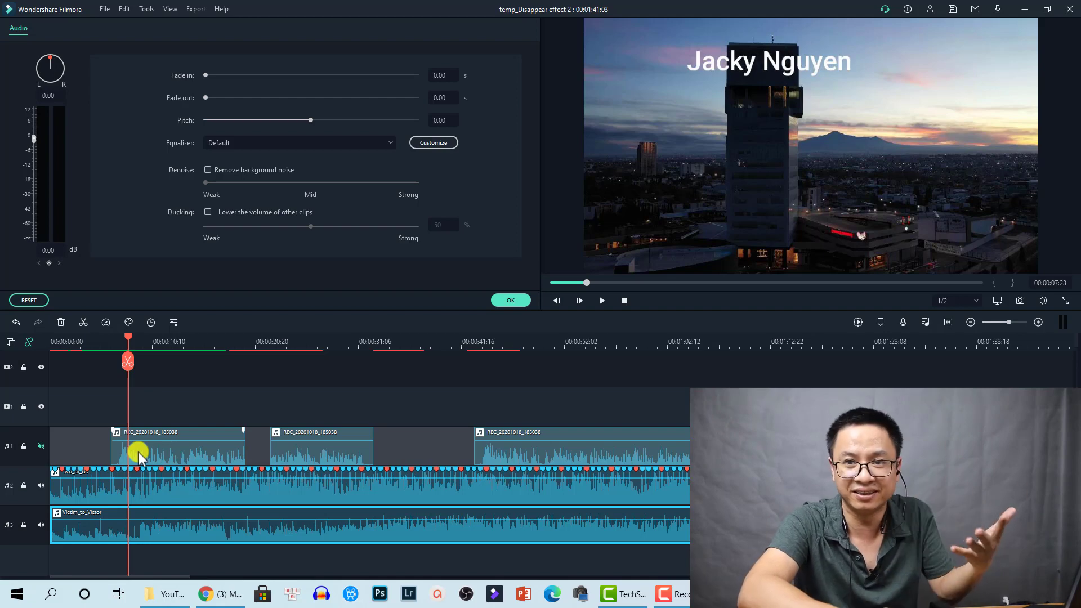
- Unmute audio track 1 and move its second REC_20201018_185038 clip closer to the third one
left_click(43, 446)
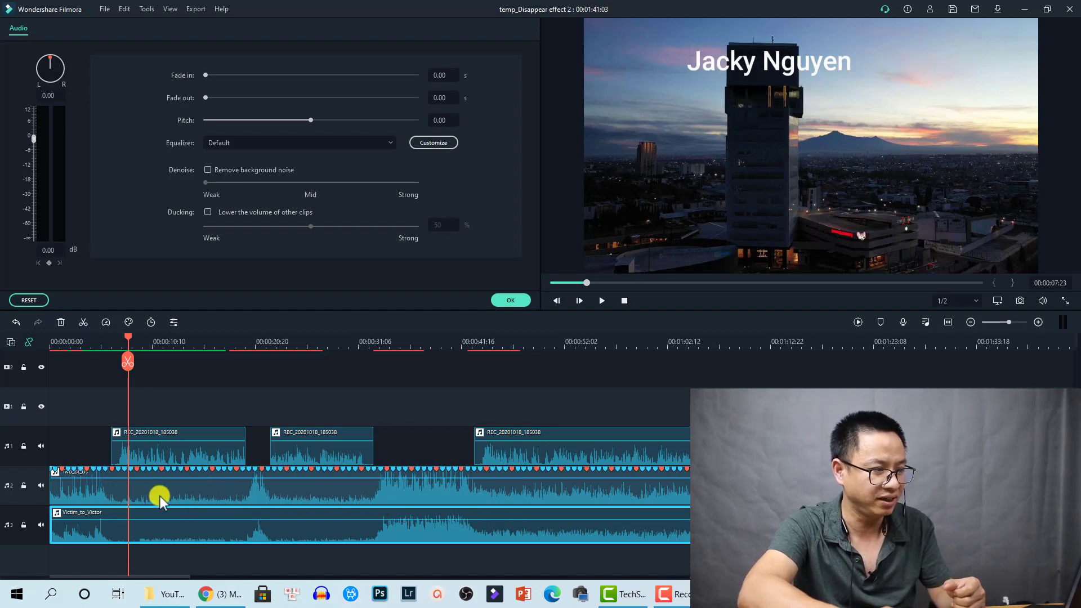
left_click(67, 355)
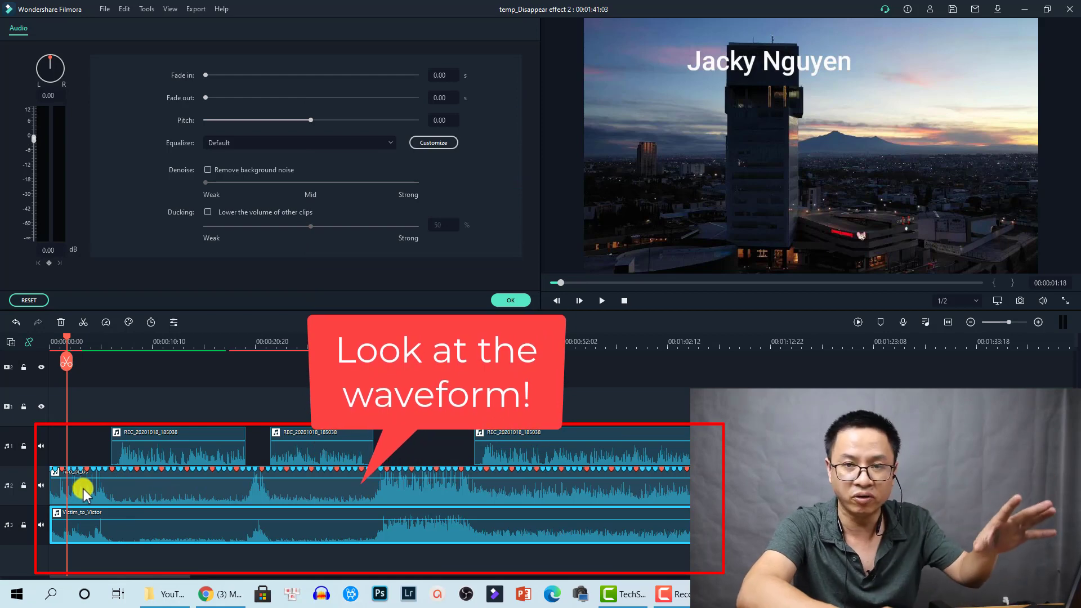
left_click_drag(307, 455, 365, 448)
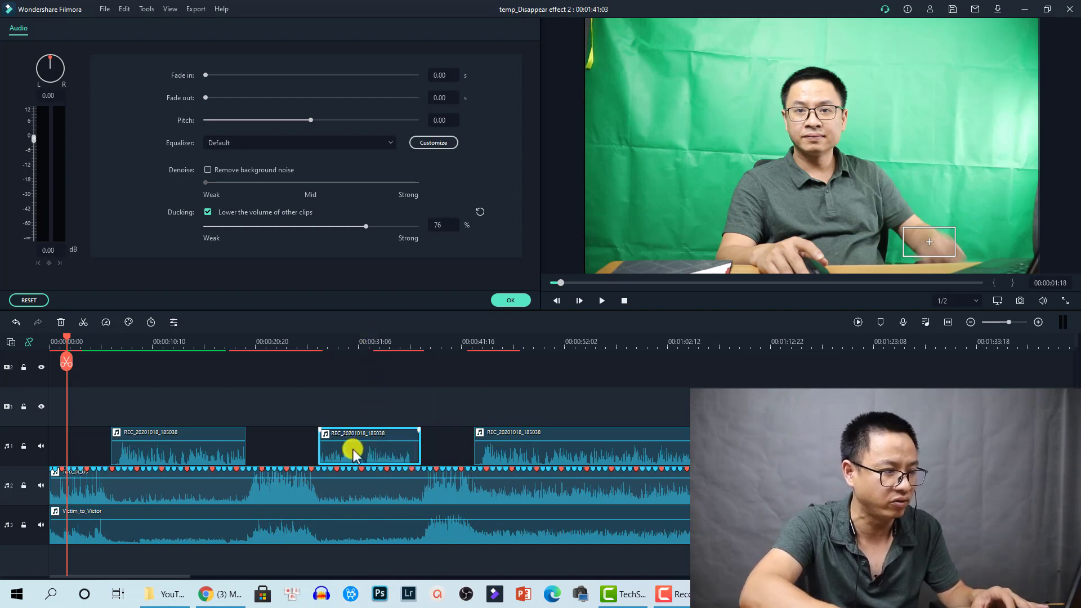
mouse_move(354, 454)
left_mouse_down()
mouse_move(329, 454)
mouse_move(360, 450)
left_mouse_up()
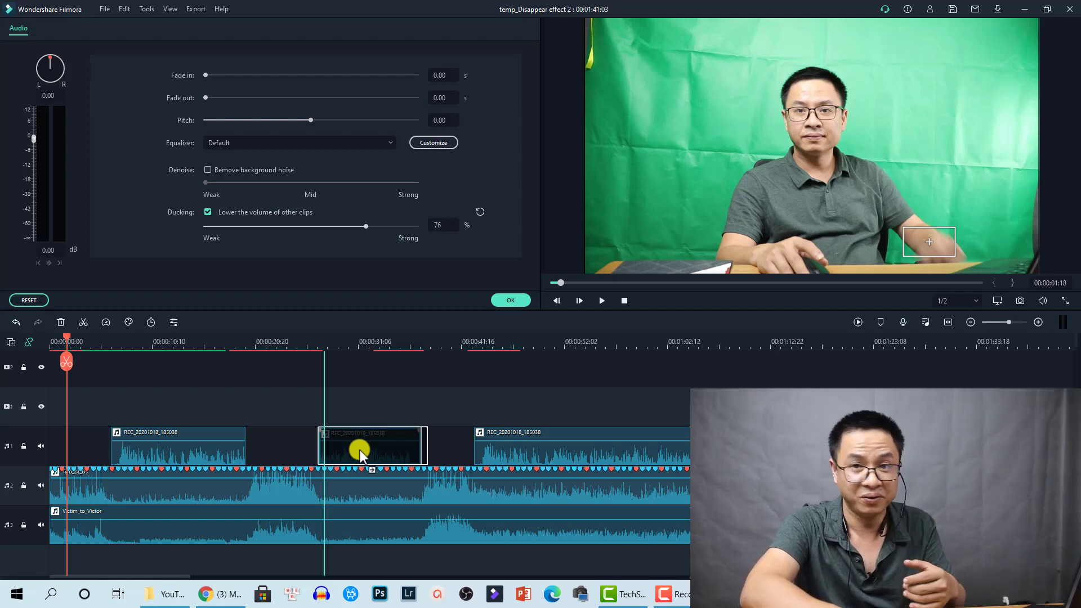
left_click_drag(360, 450, 361, 449)
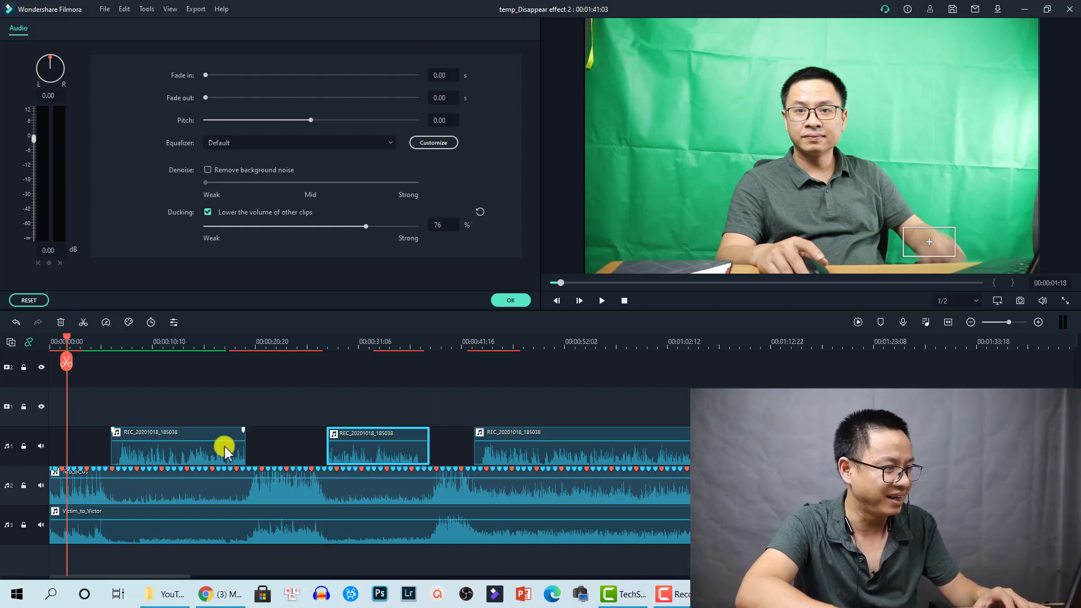
- Play back the ducked audio from 00:00:05:13 over the first voice clip, and from 00:00:19:07 across the gap behind it
key("space")
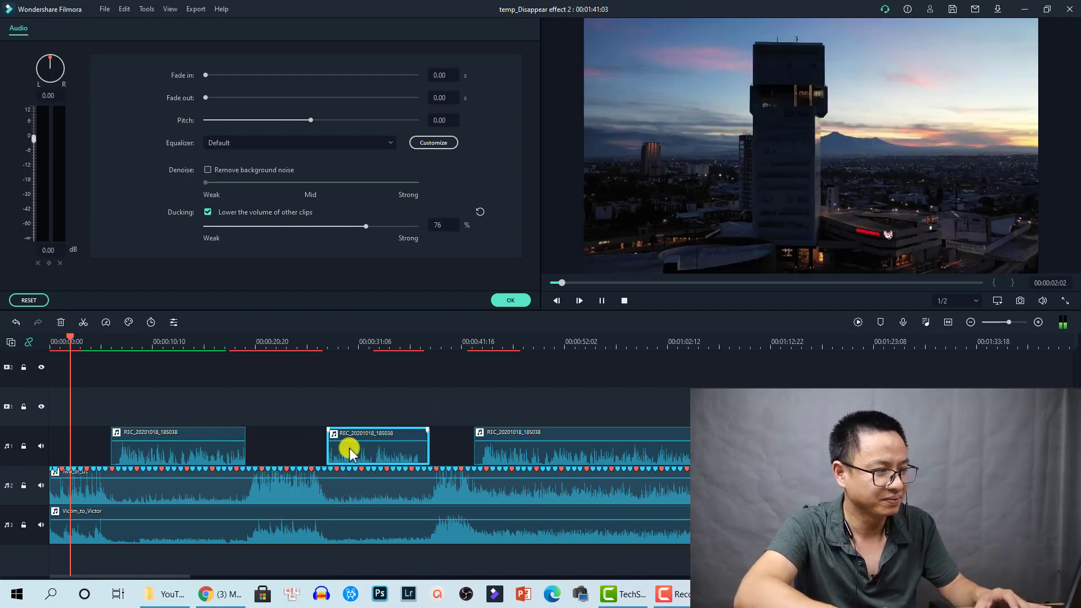
left_click(103, 344)
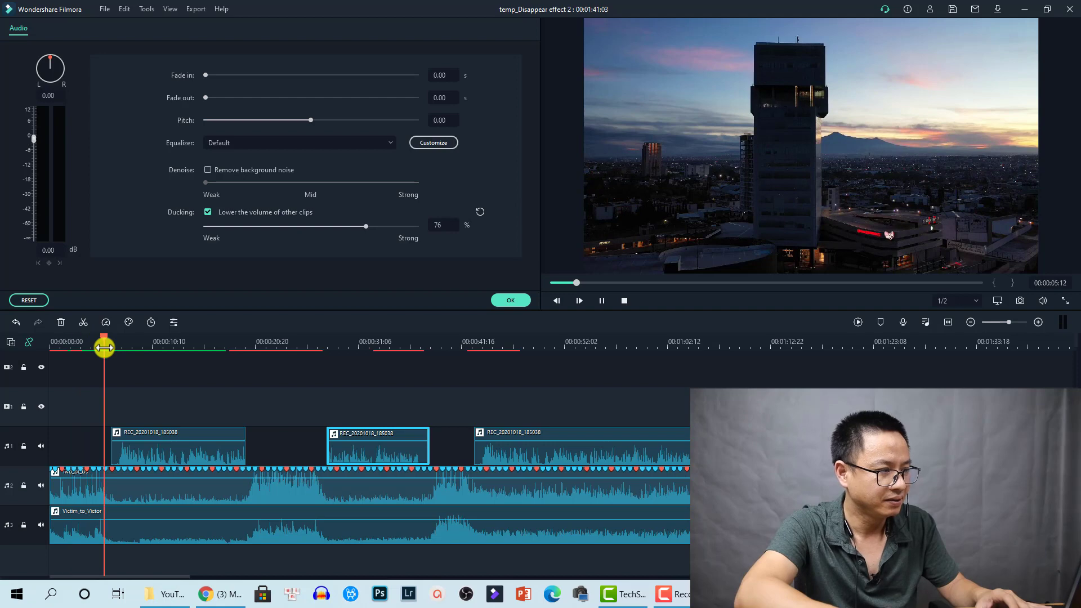
key("space")
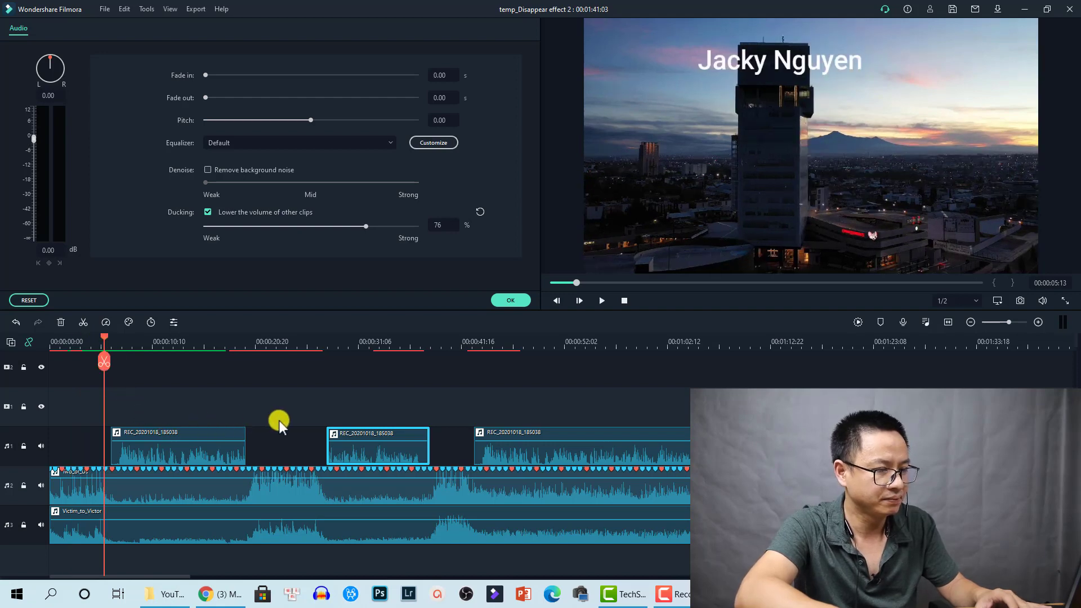
left_click(214, 403)
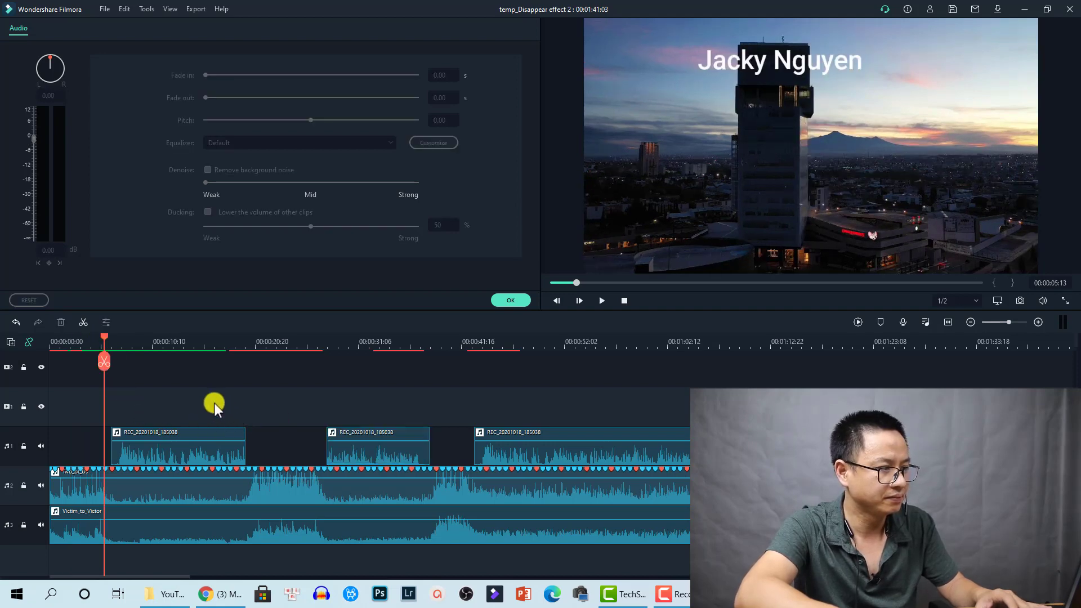
key("space")
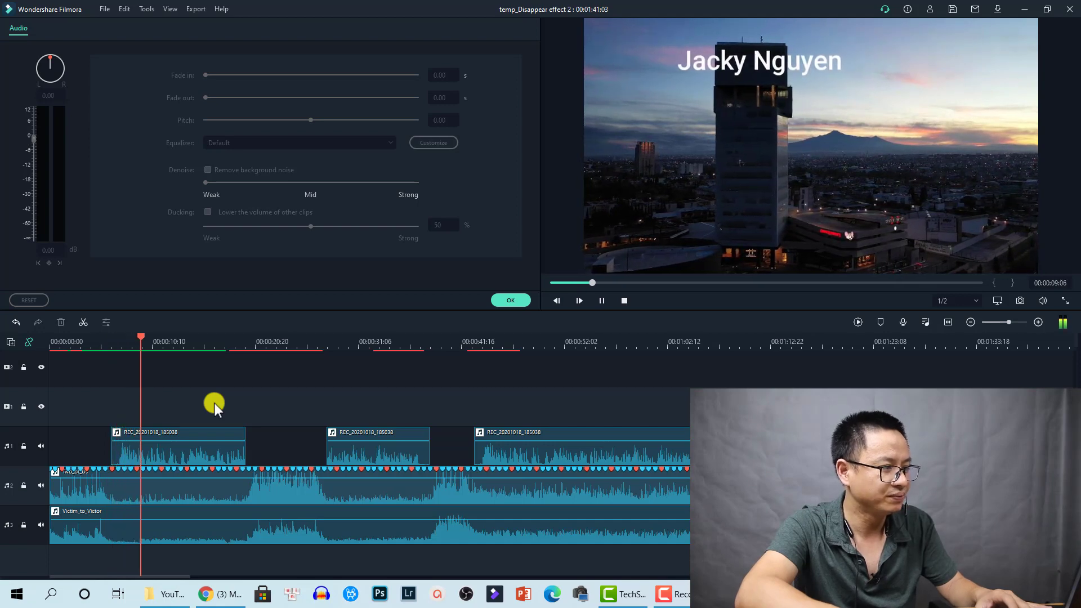
key("space")
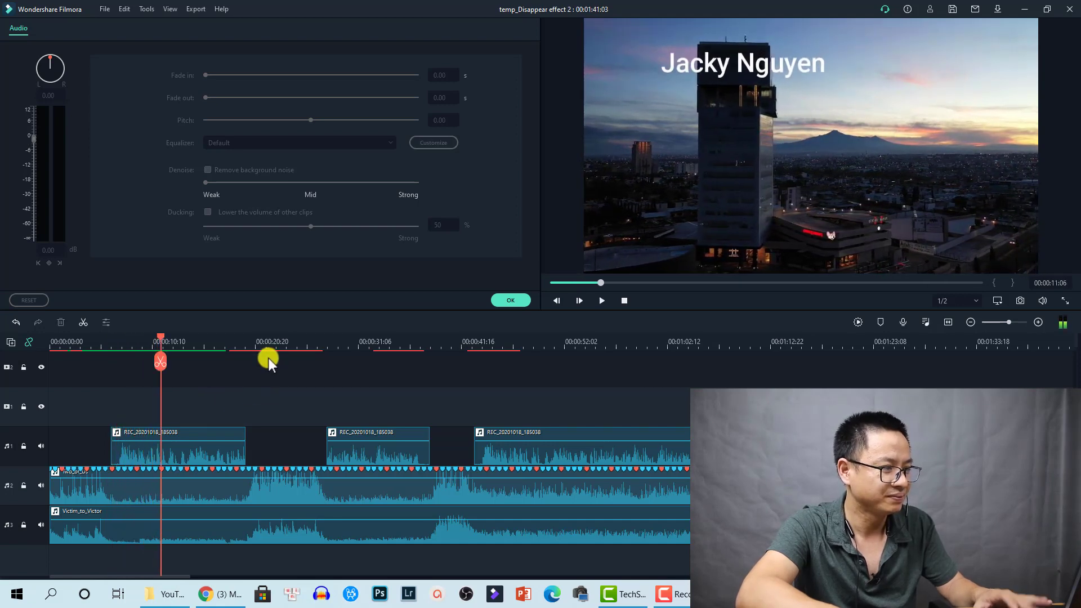
left_click(240, 345)
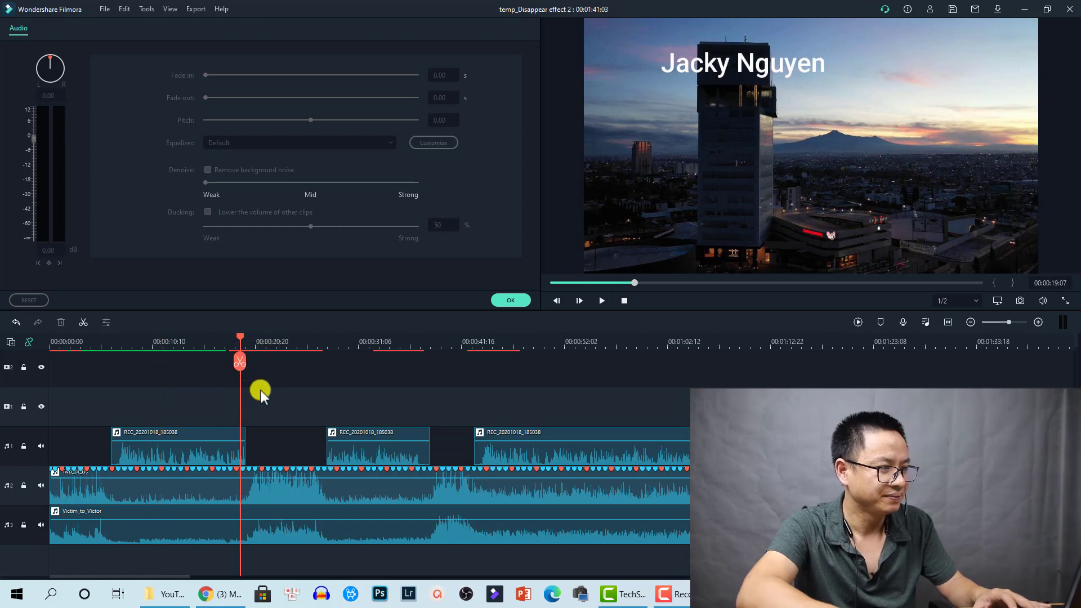
key("space")
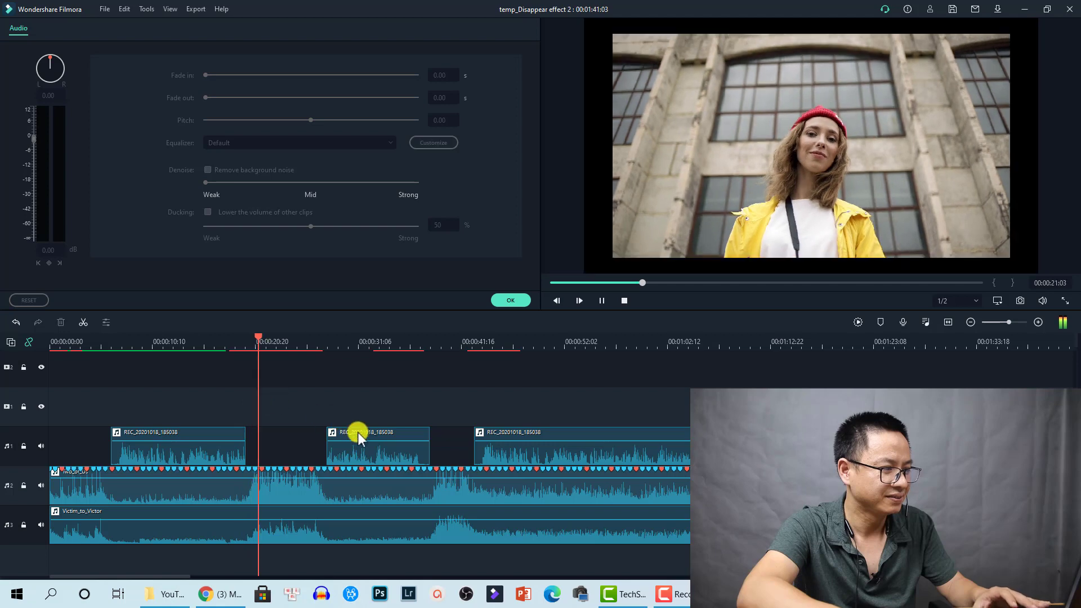
key("space")
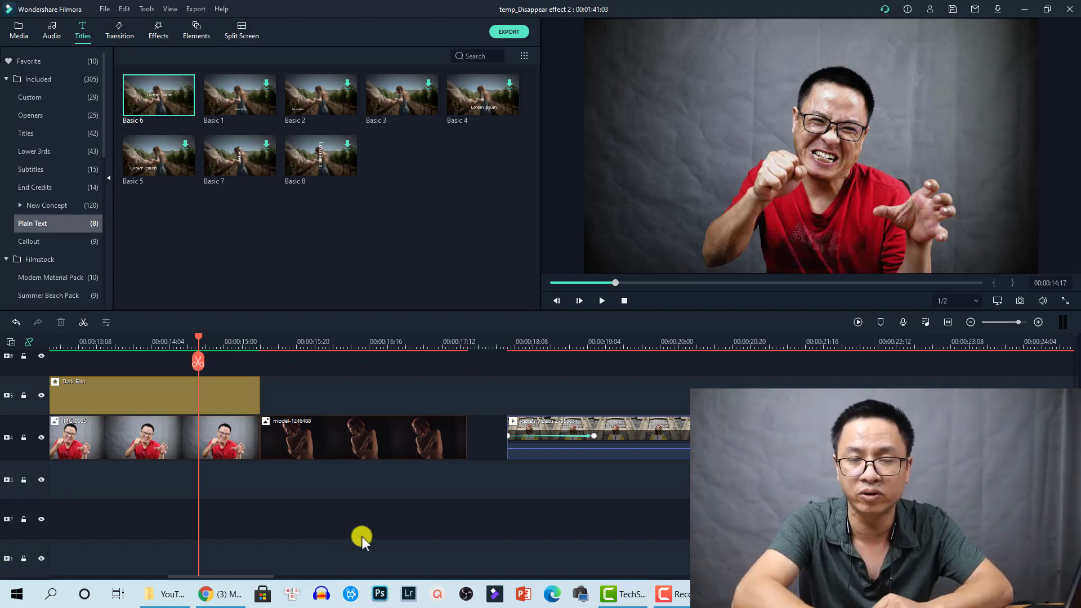
- Open Color Match for the model image clip at 00:00:15:21 and match it to the green-screen reference frame at 00:00:00
left_click(303, 345)
left_click(346, 438)
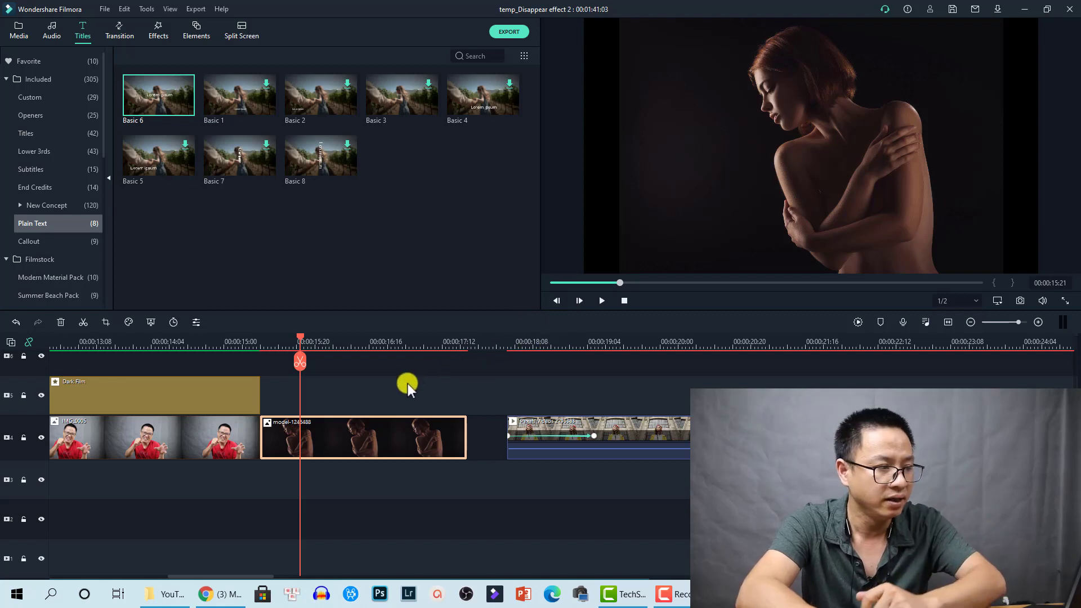
right_click(327, 437)
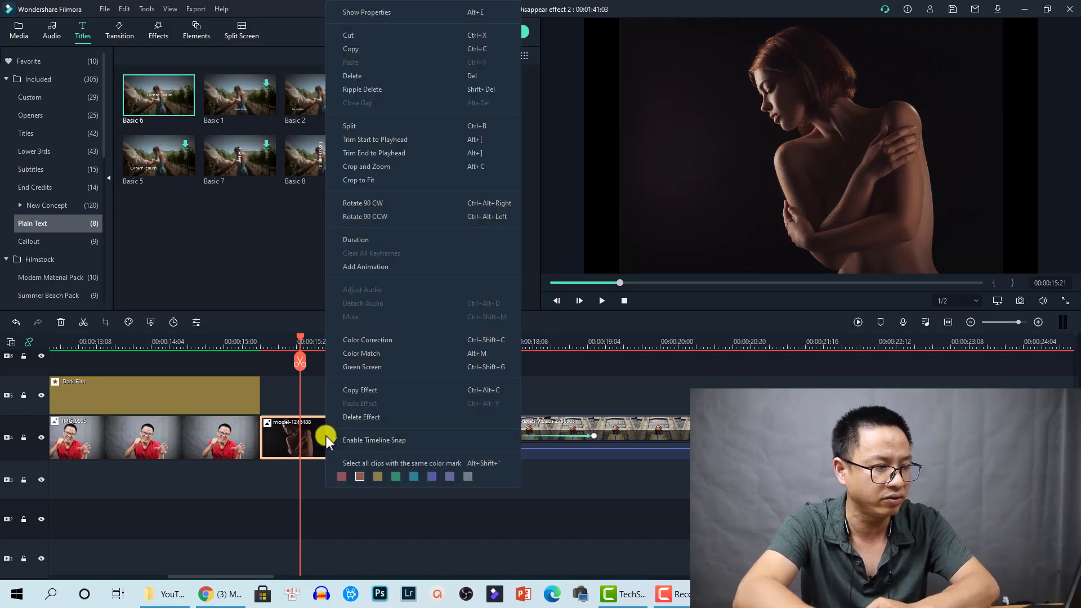
left_click(354, 355)
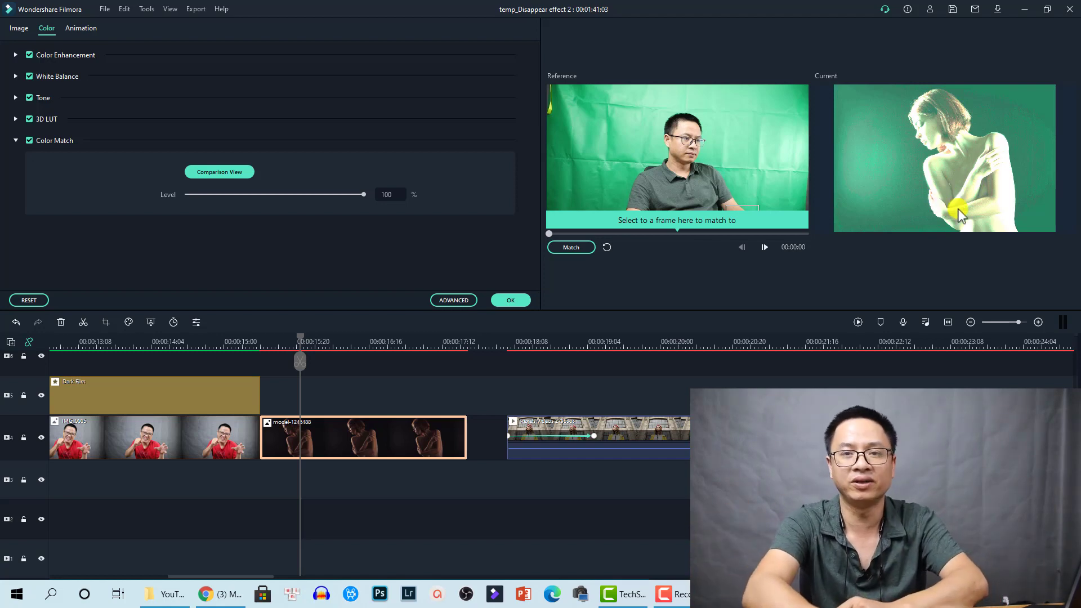
- Reduce the Color Match level of the model image clip to 82%
left_click_drag(364, 194, 336, 194)
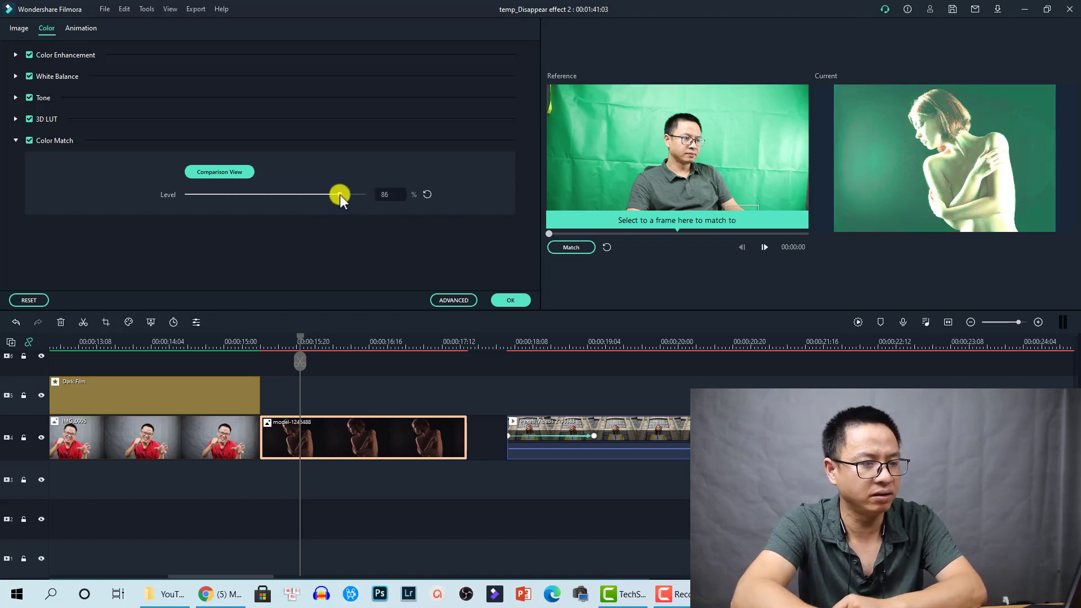
left_click_drag(328, 198, 326, 198)
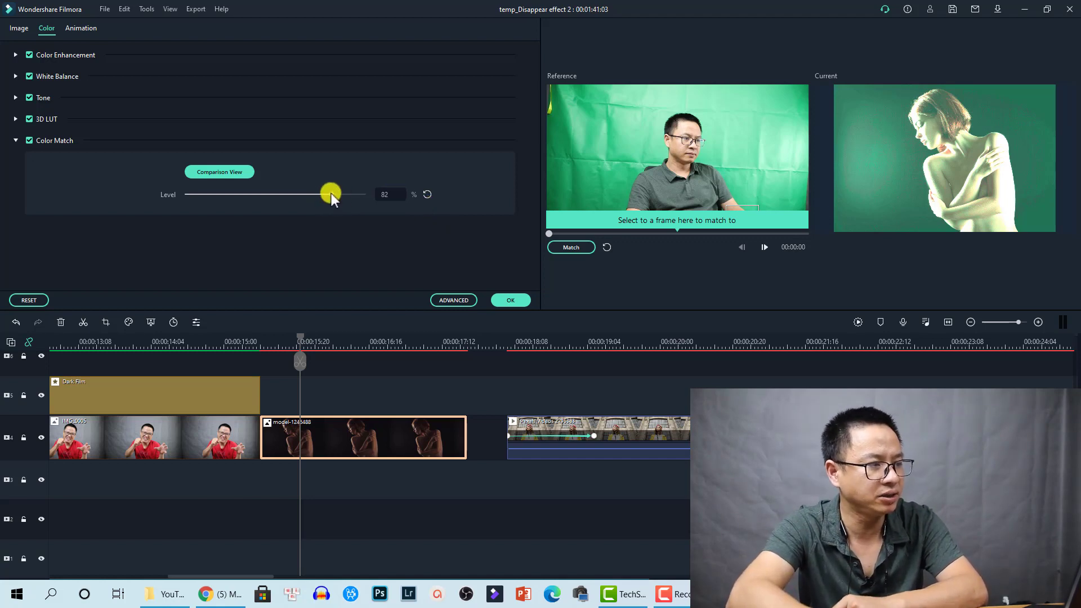
mouse_move(331, 194)
left_mouse_down()
mouse_move(234, 201)
mouse_move(326, 203)
left_mouse_up()
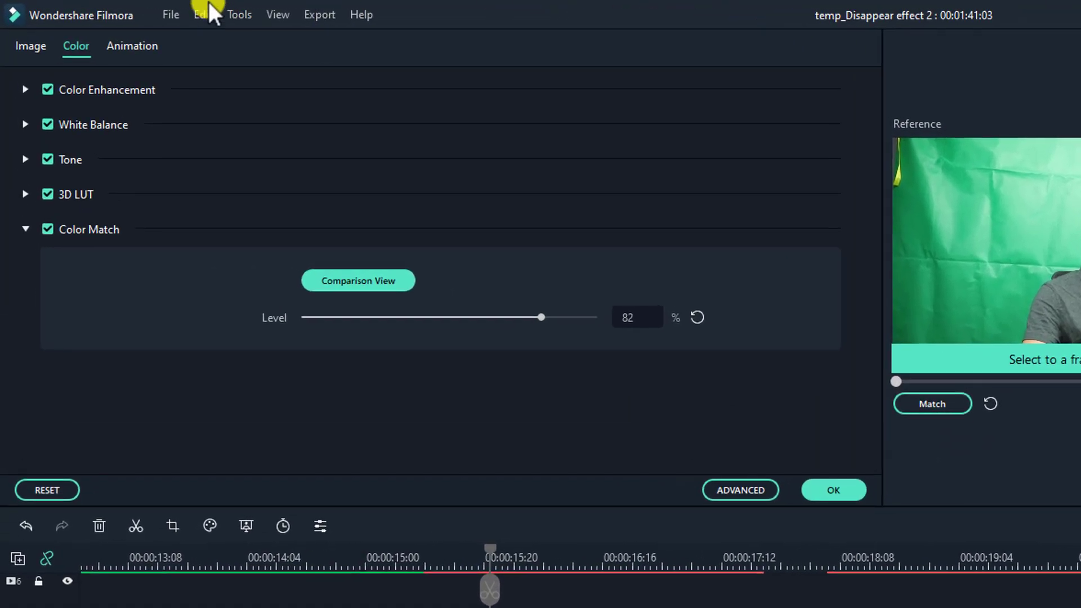
- Open the keyboard shortcuts settings and review the Edit, Tools, View, Marker and Miscellaneous categories
left_click(173, 16)
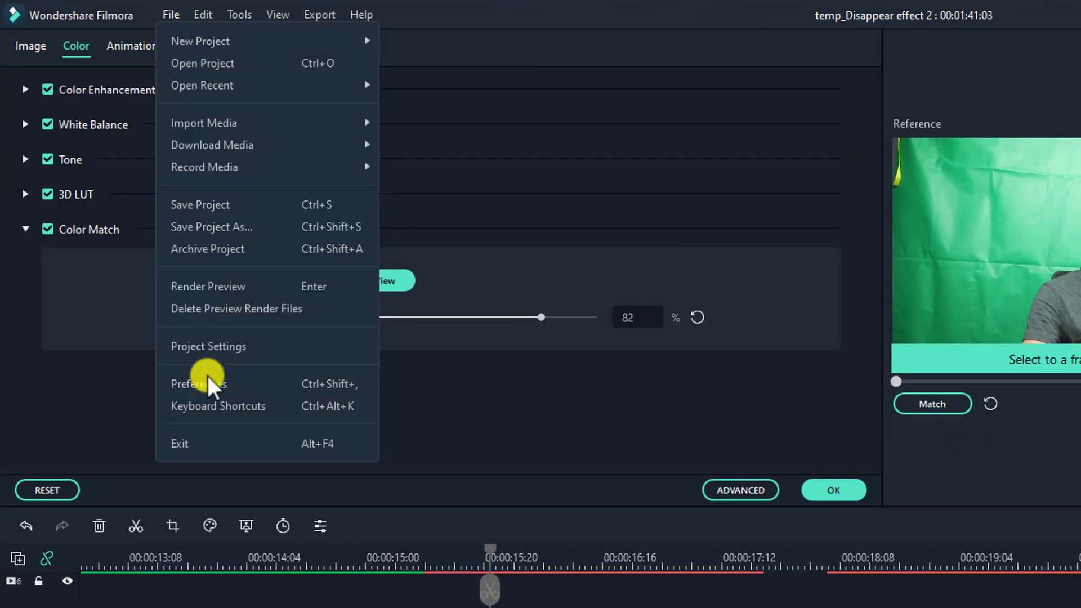
left_click(215, 405)
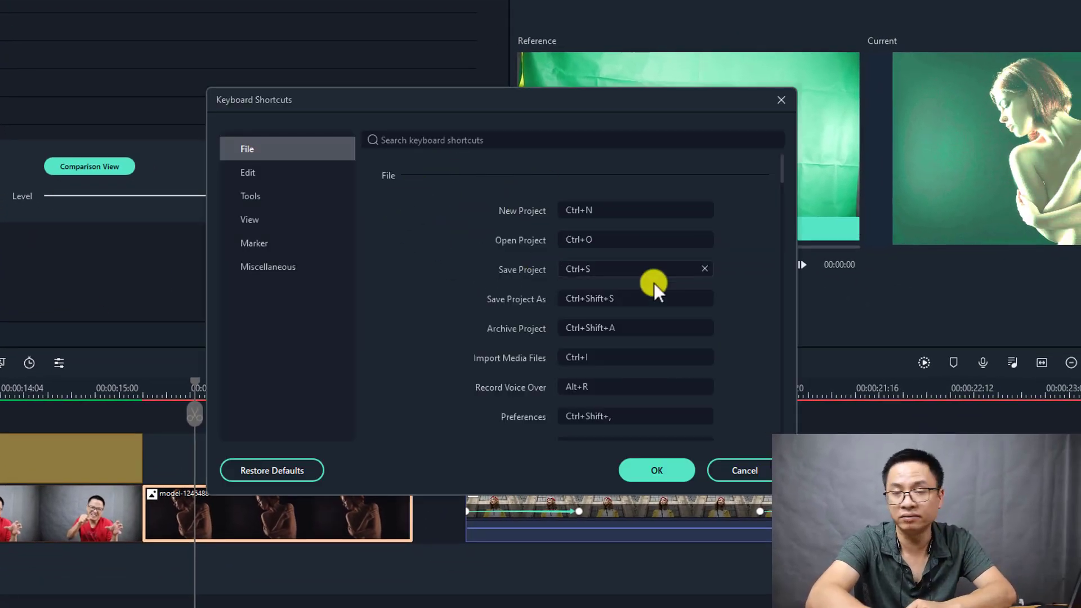
left_click(256, 176)
left_click(254, 197)
left_click(257, 219)
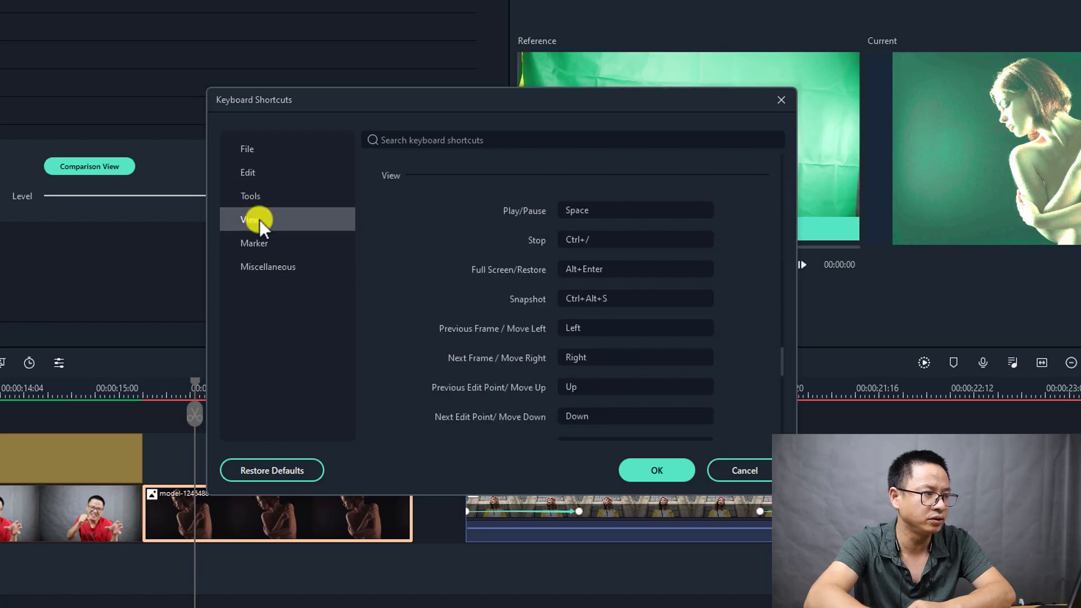
left_click(261, 244)
left_click(271, 267)
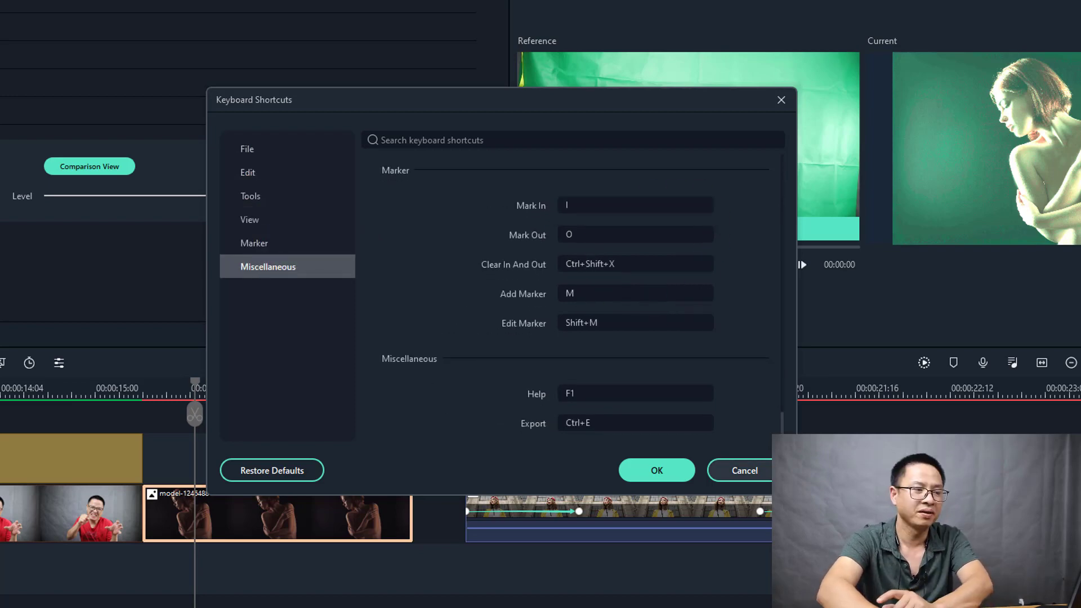
- Close the keyboard shortcuts settings without saving any changes
left_click(736, 471)
left_click(749, 464)
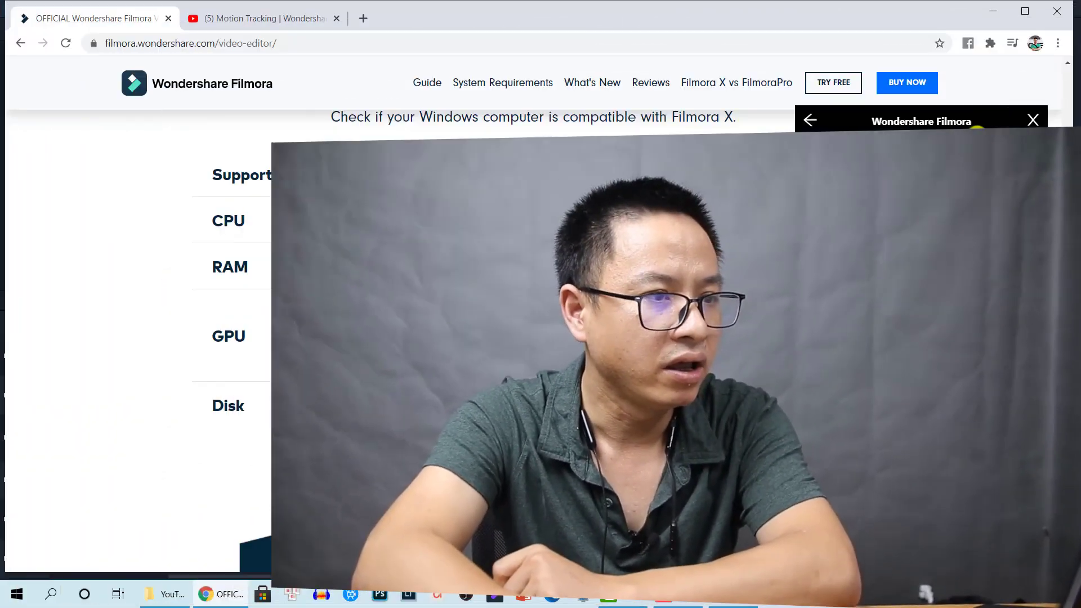
- In Chrome, dismiss the Filmora site's floating pop-up and examine the purchase page's individual plans, including the Perpetual Plan's update and Filmstock notes
left_click(1033, 120)
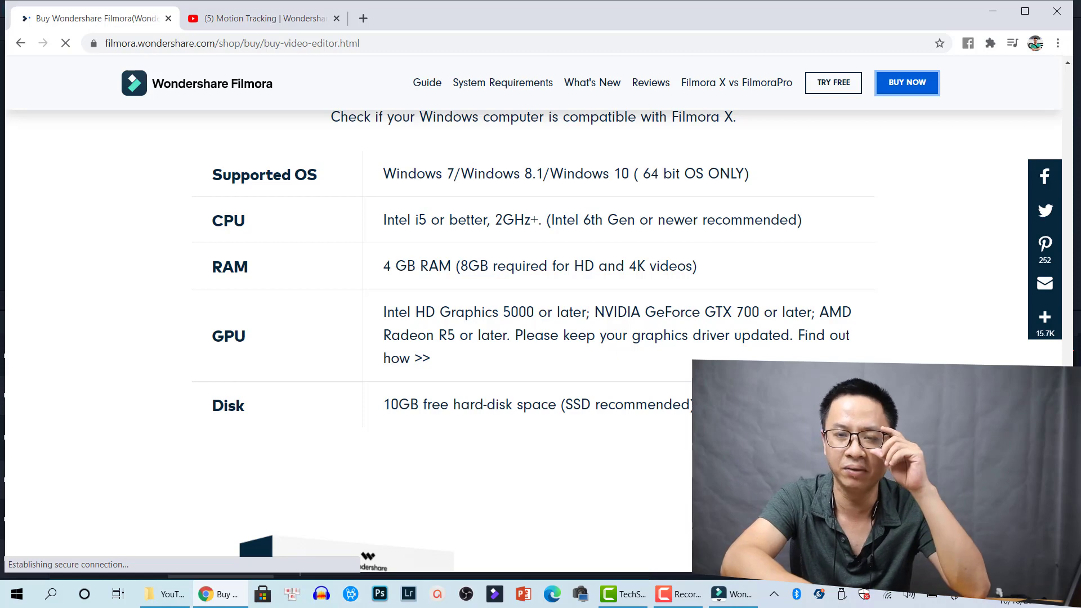
scroll(614, 419, "down", 7)
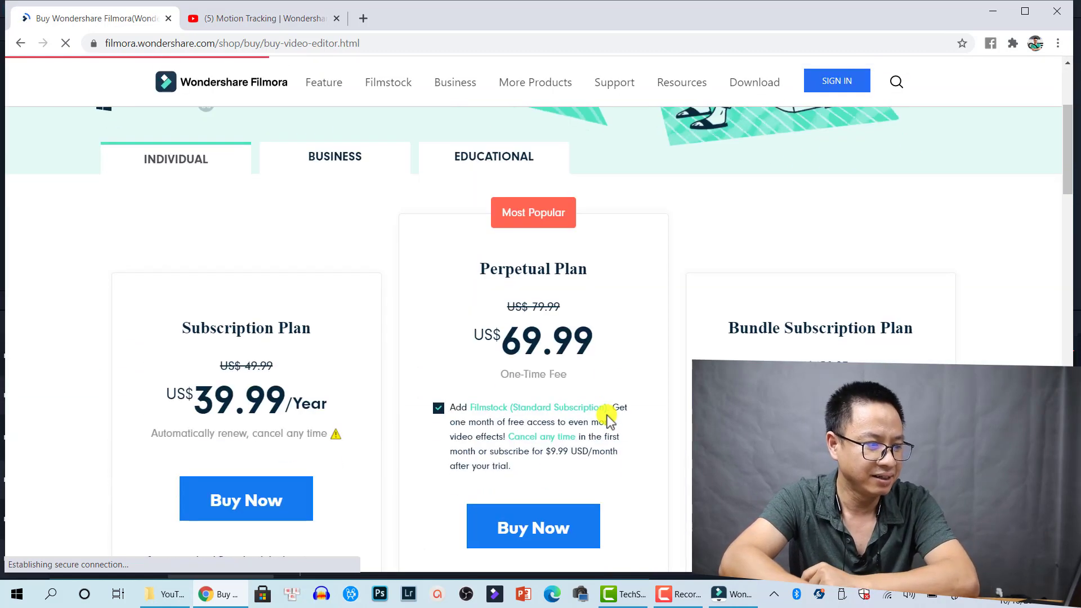
scroll(579, 366, "up", 1)
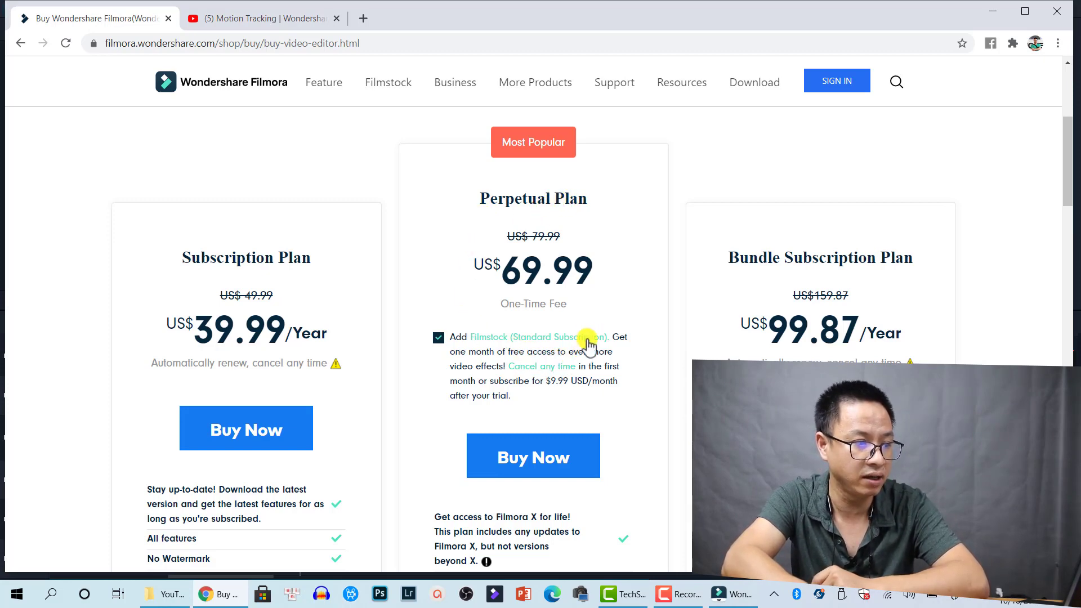
scroll(587, 338, "down", 3)
mouse_move(487, 354)
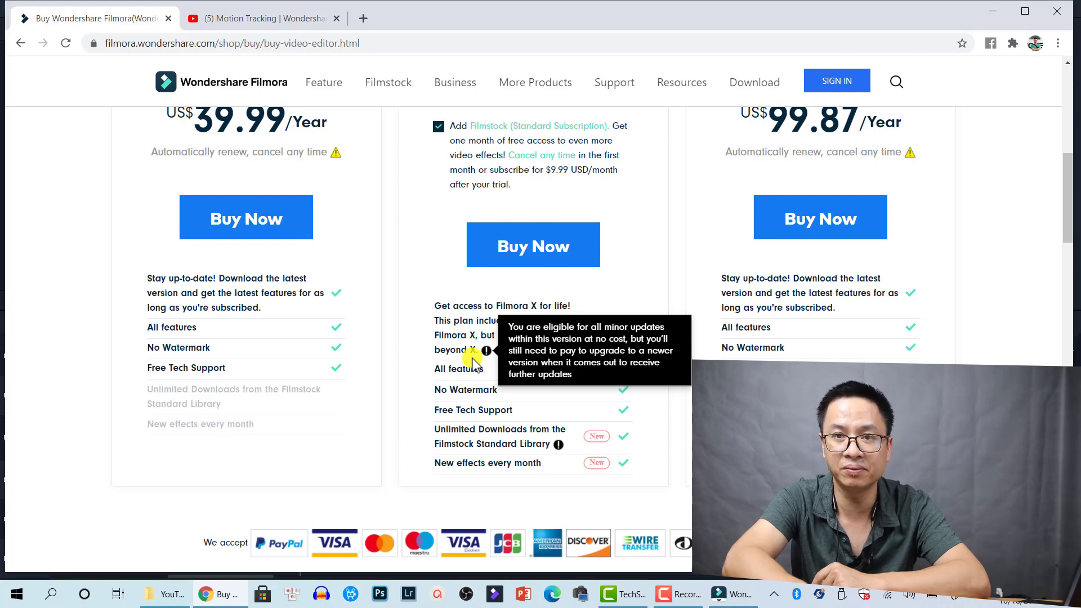
scroll(470, 395, "down", 1)
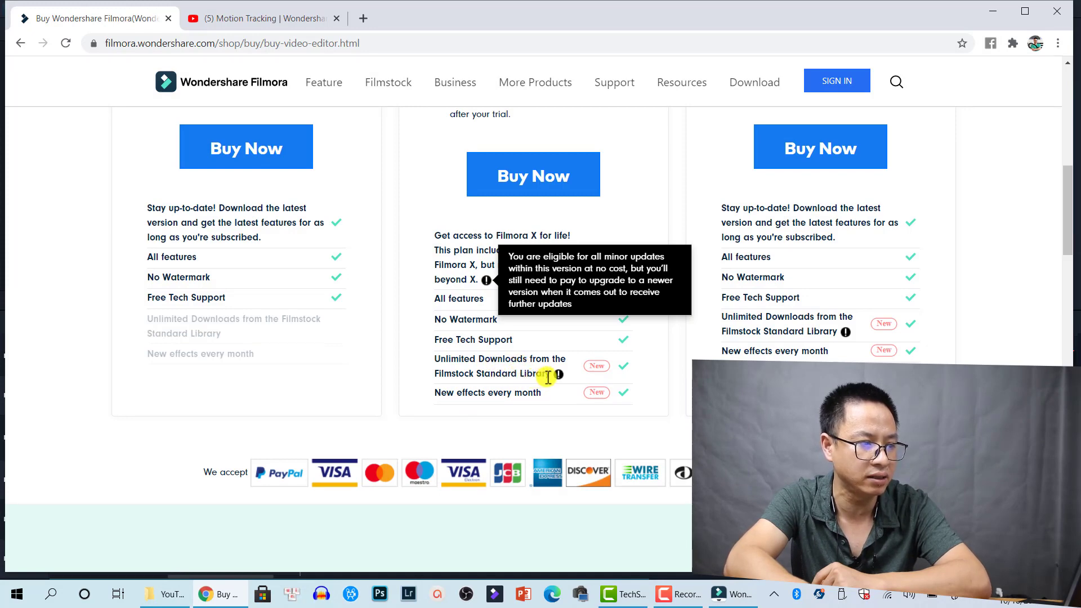
mouse_move(554, 376)
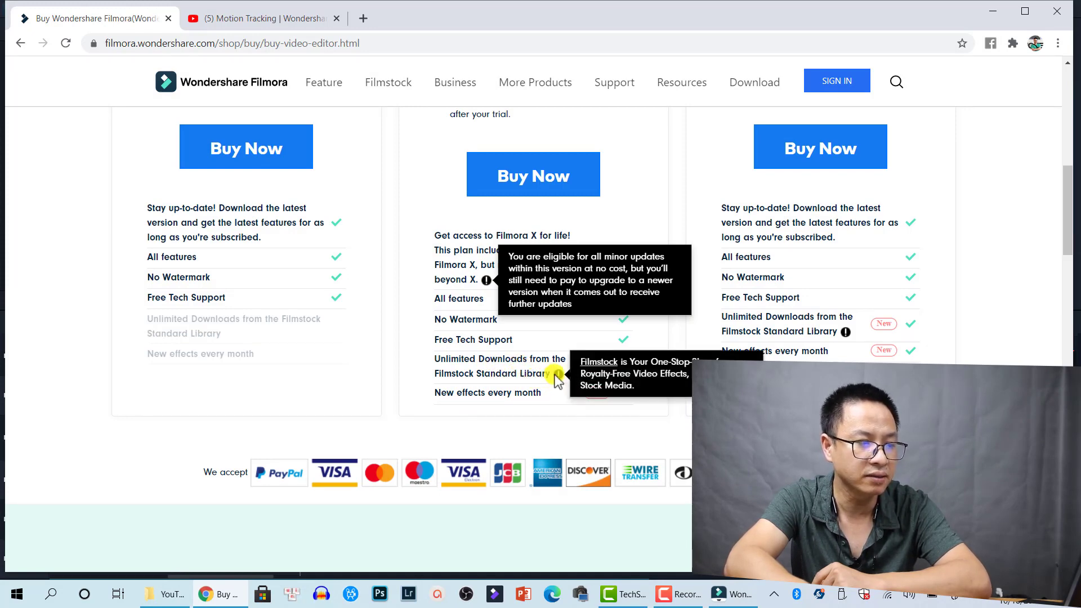